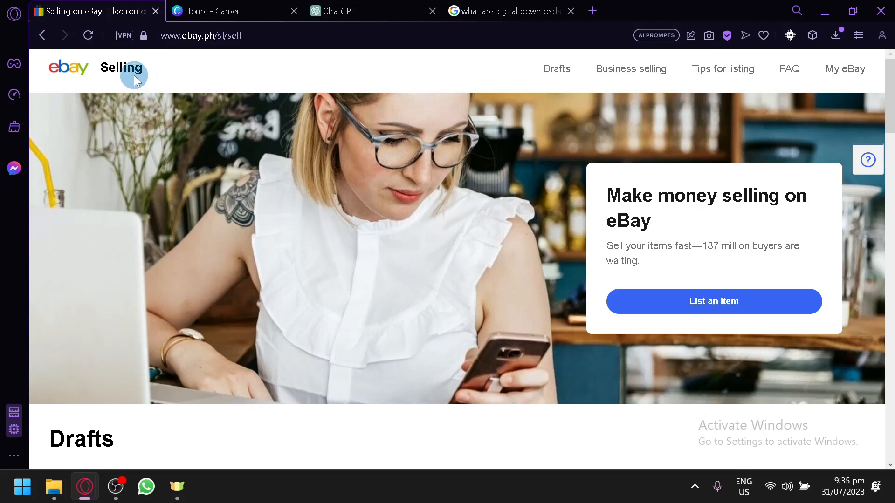
Step: Look over the eBay home page and its sign-in link, and return to the selling page
left_click(63, 74)
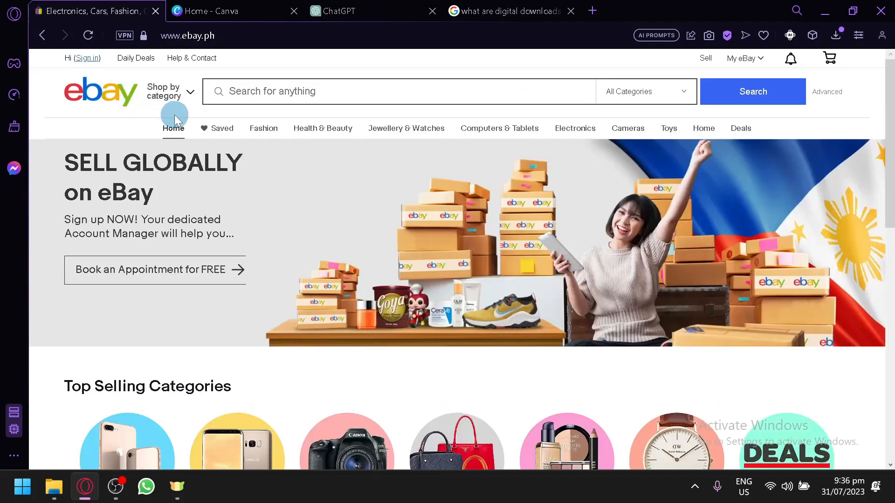
scroll(554, 254, "down", 6)
scroll(513, 246, "up", 4)
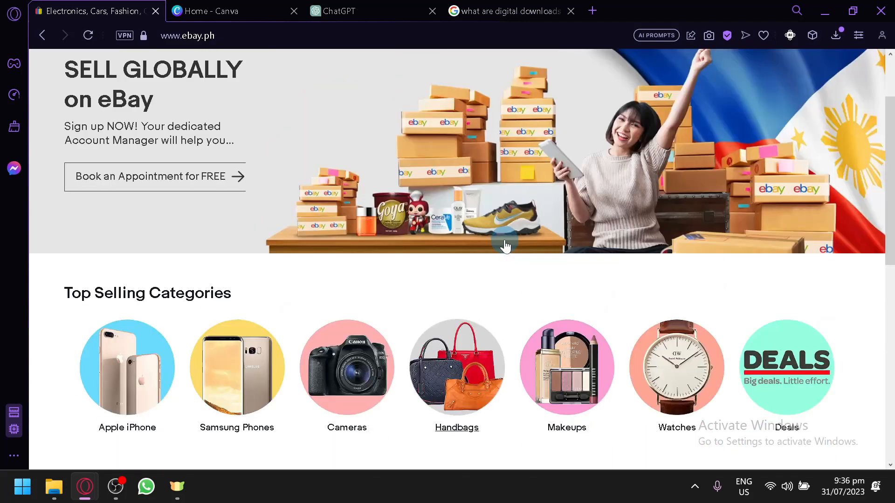
scroll(505, 246, "up", 2)
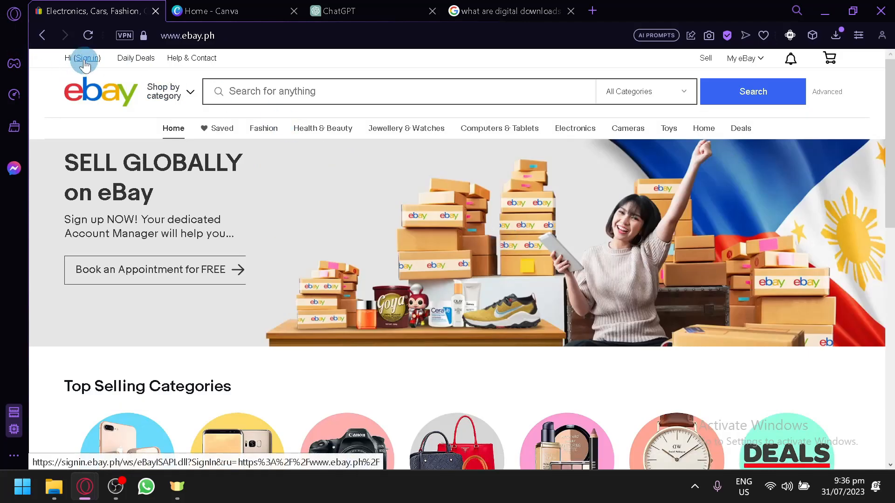
left_click(44, 42)
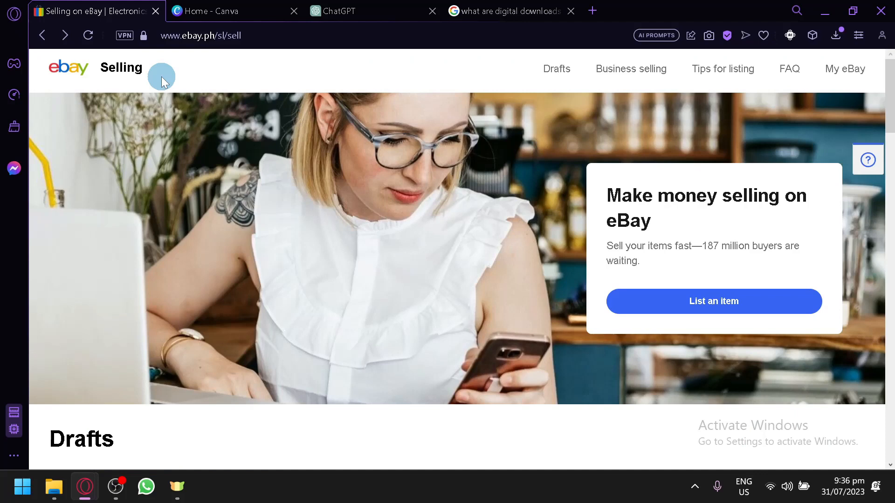
Step: Search Google for "what are digital products" and look through the results
left_click(486, 5)
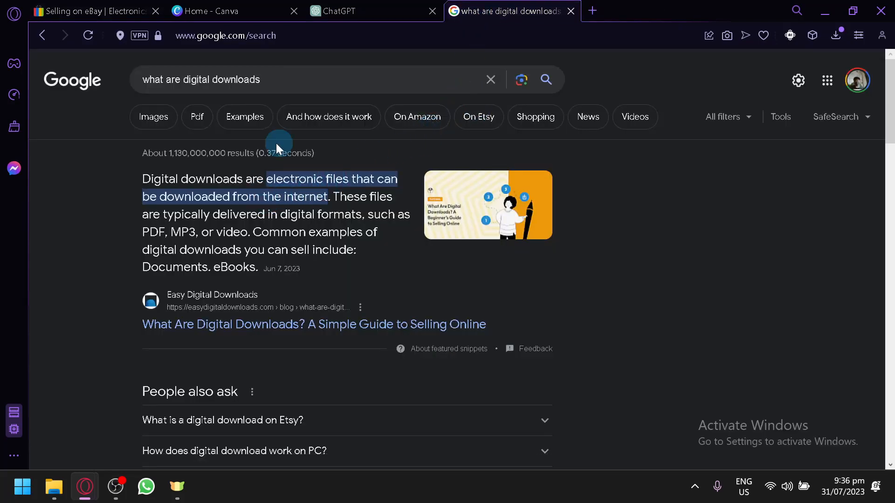
left_click(294, 91)
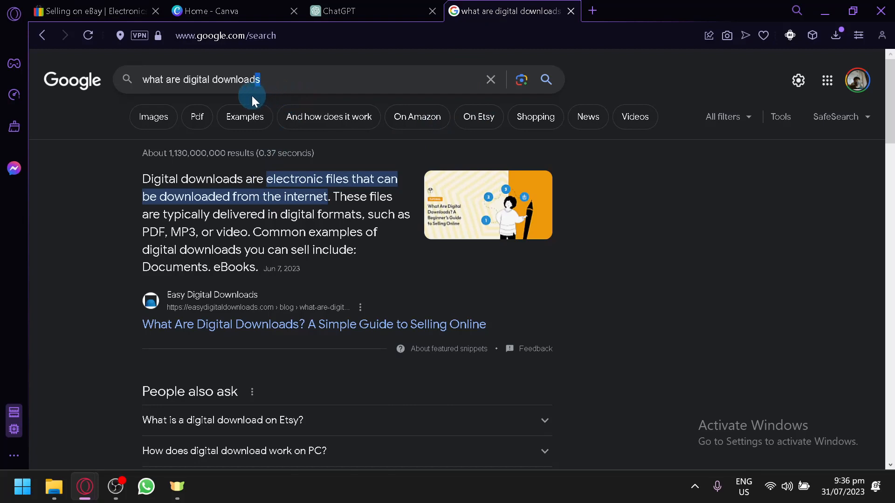
key("BackSpace")
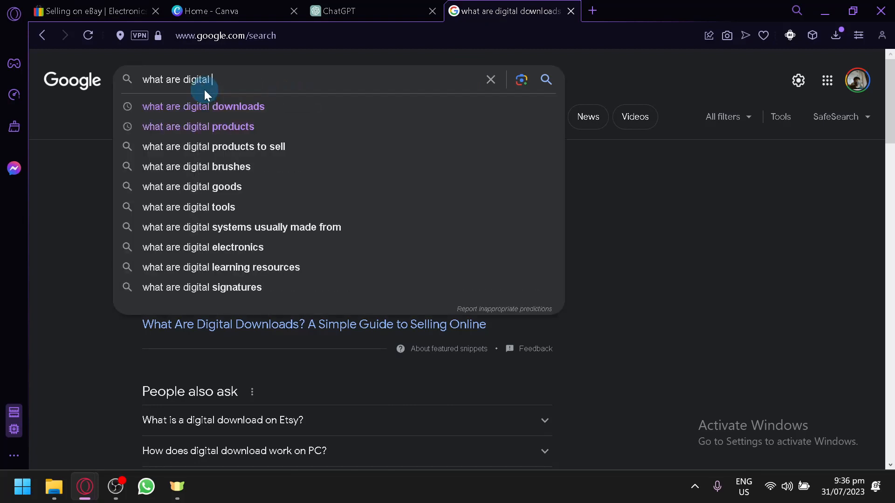
type("produ")
key("Down")
key("Return")
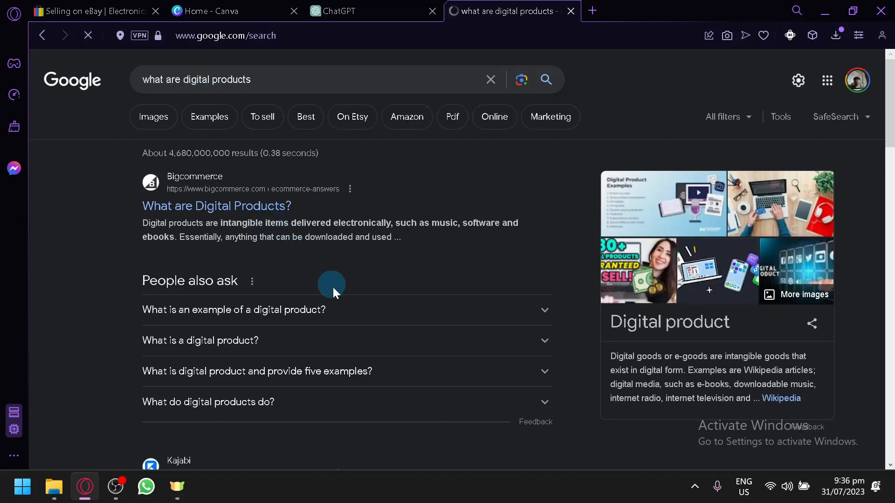
left_click(367, 309)
scroll(326, 303, "down", 2)
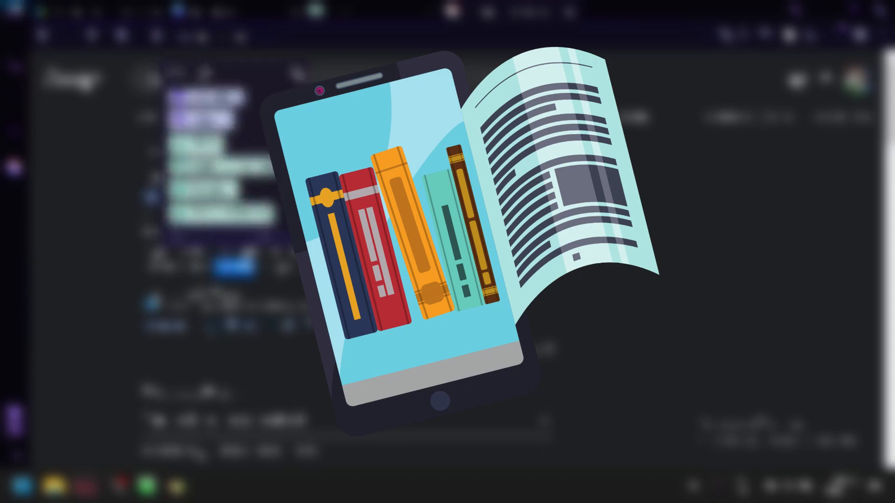
Step: Review the featured Google answer on digital downloads, highlighting its examples of what can be sold
left_click(68, 9)
left_click(483, 10)
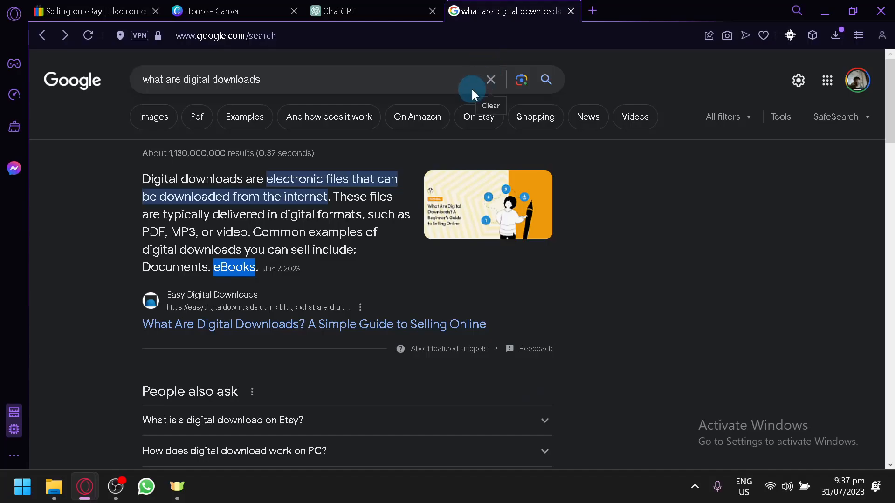
left_click(261, 269)
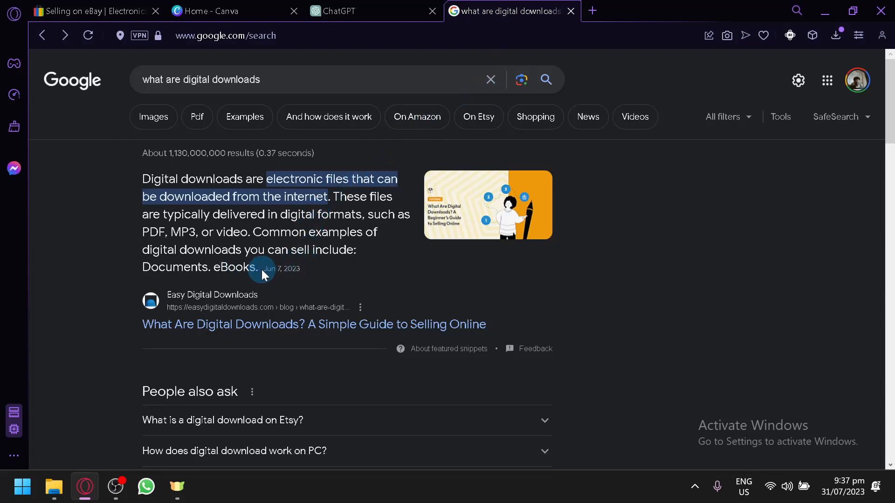
left_click_drag(261, 270, 200, 232)
left_click(144, 231)
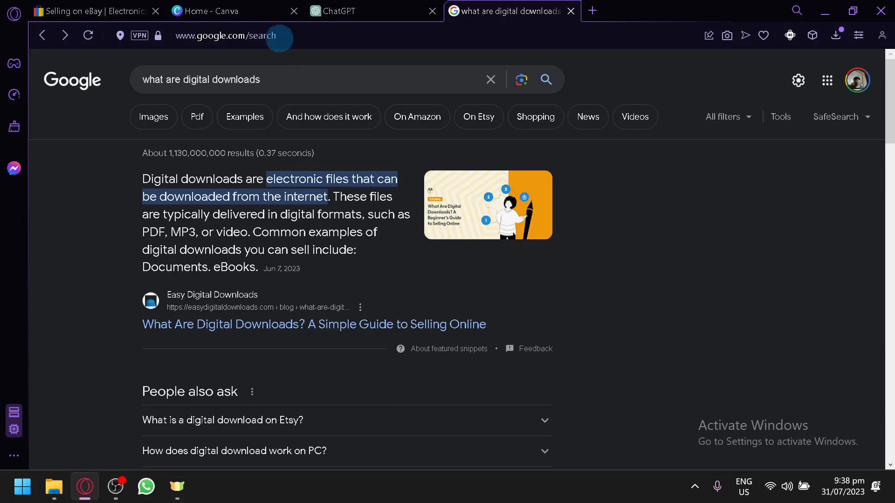
Step: Switch to Canva's home page and browse the Docs, Whiteboards and Presentations design categories
left_click(243, 6)
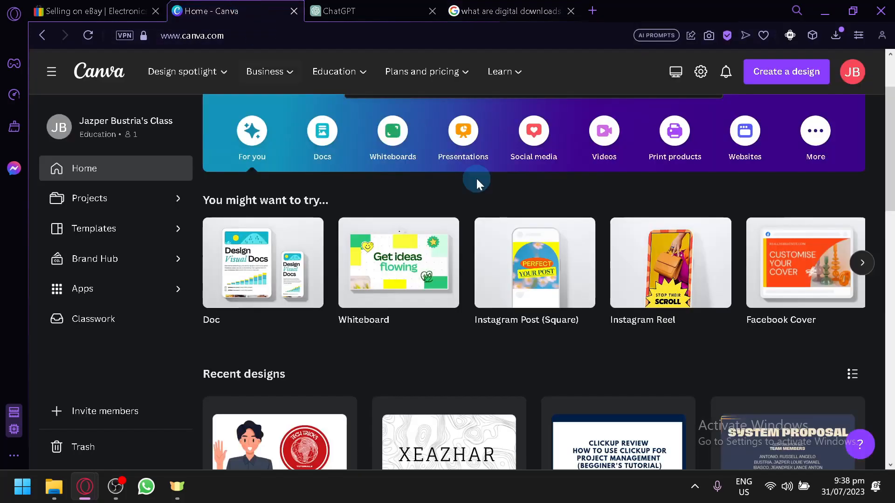
scroll(477, 178, "up", 2)
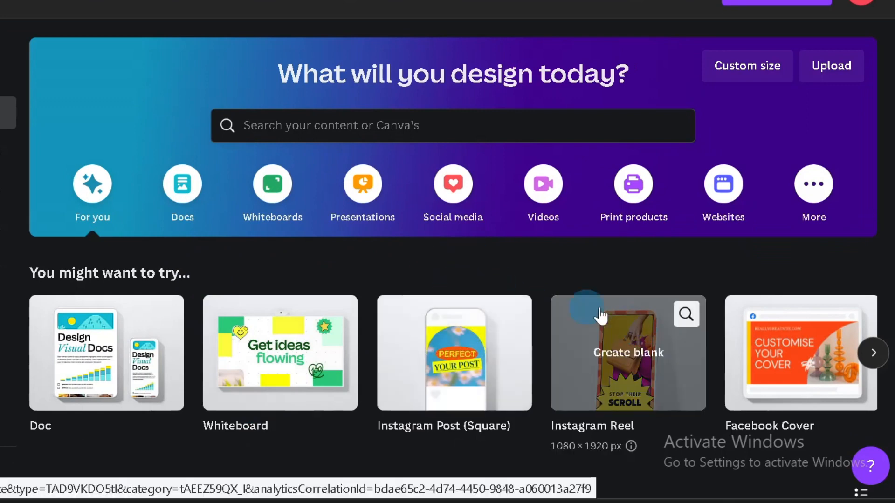
left_click(182, 186)
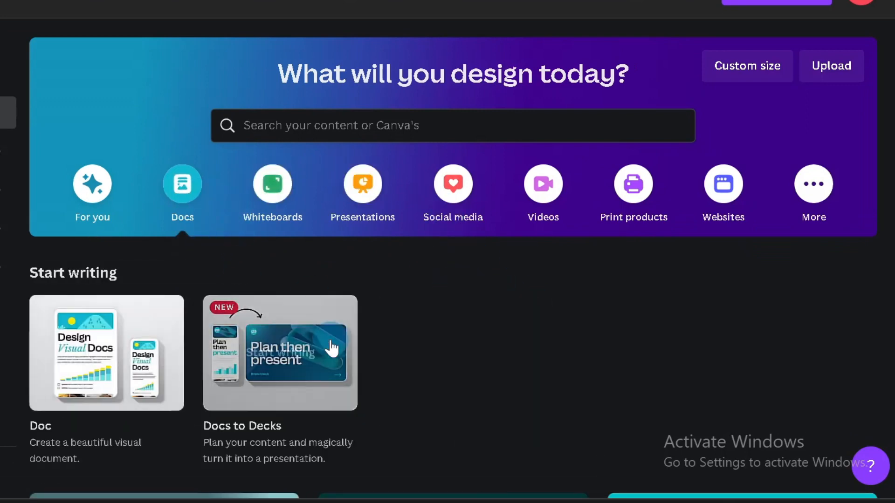
left_click(273, 187)
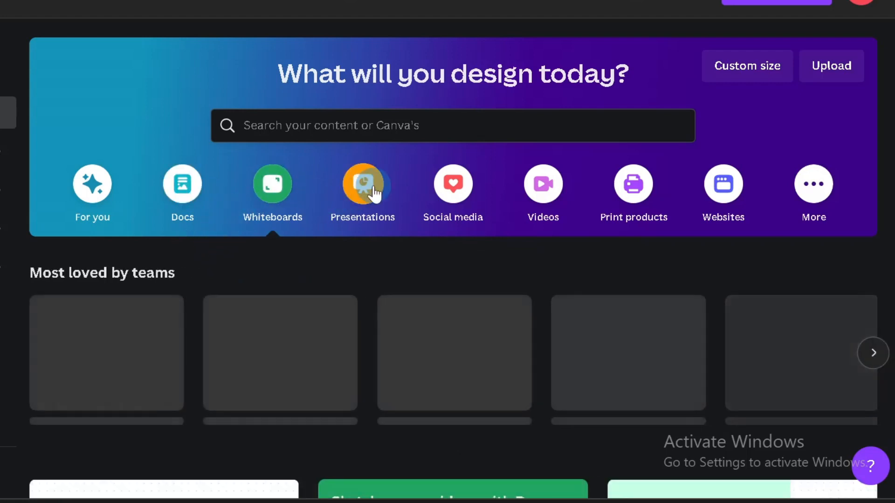
left_click(376, 193)
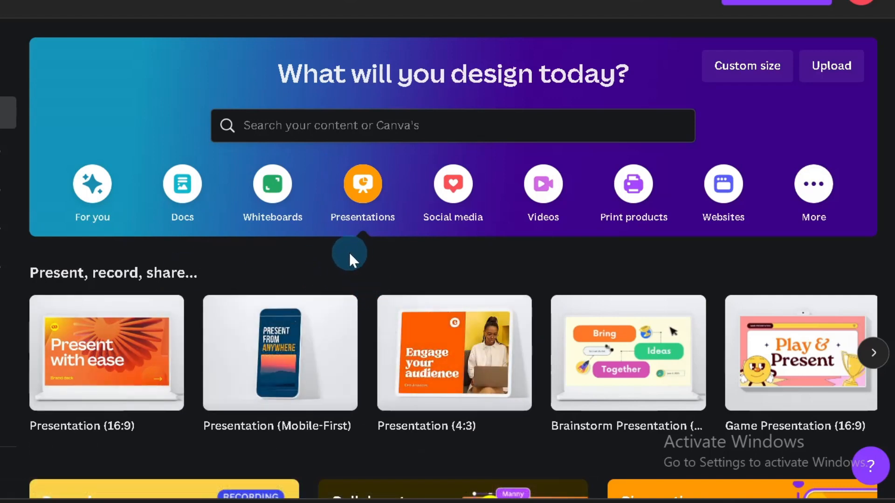
Step: Examine the Social media design formats and templates, and view the Videos and More categories
left_click(448, 210)
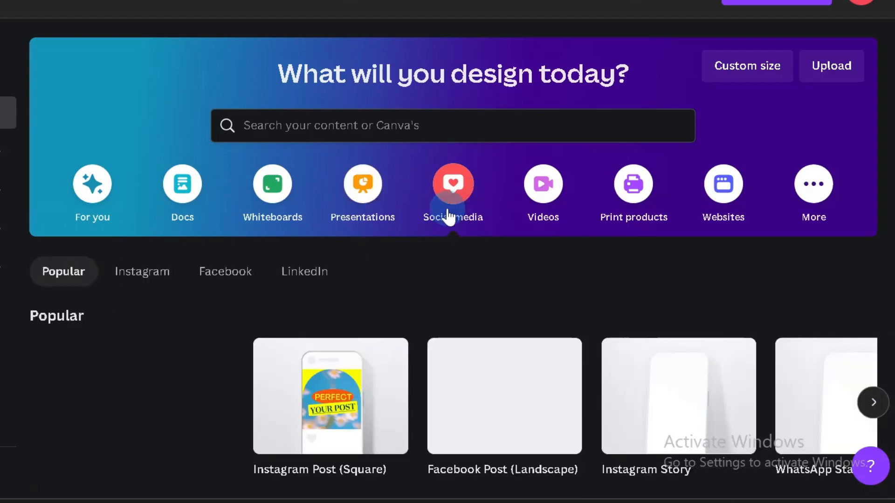
scroll(511, 322, "down", 2)
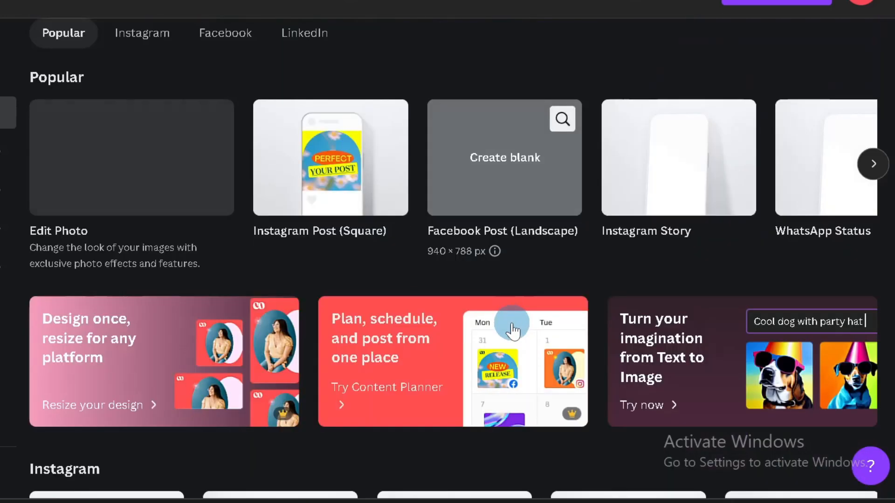
scroll(512, 323, "up", 3)
scroll(511, 323, "down", 5)
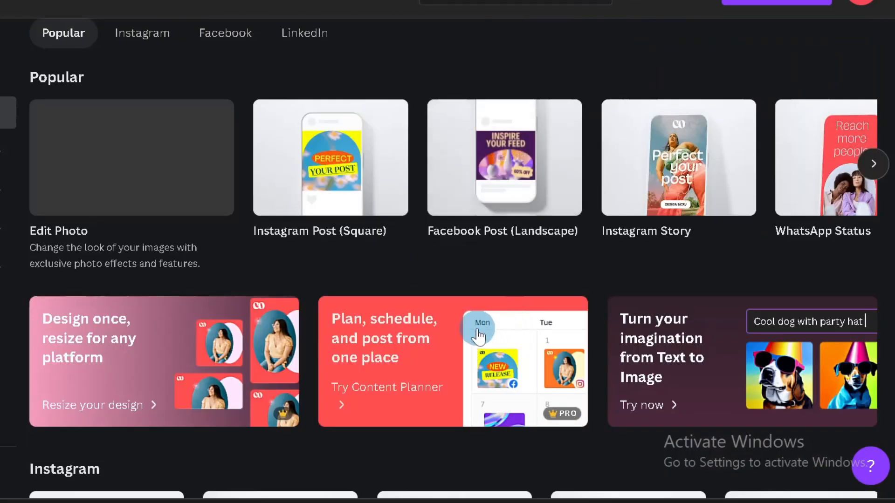
scroll(463, 170, "down", 8)
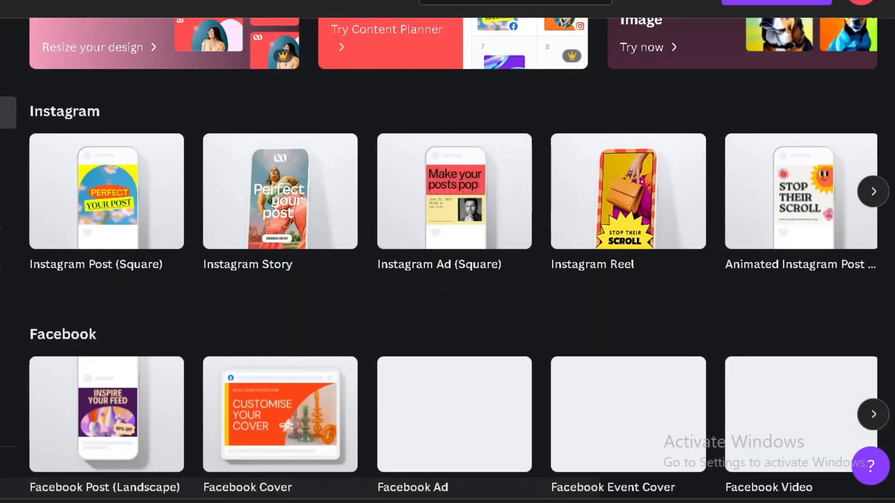
scroll(226, 245, "down", 10)
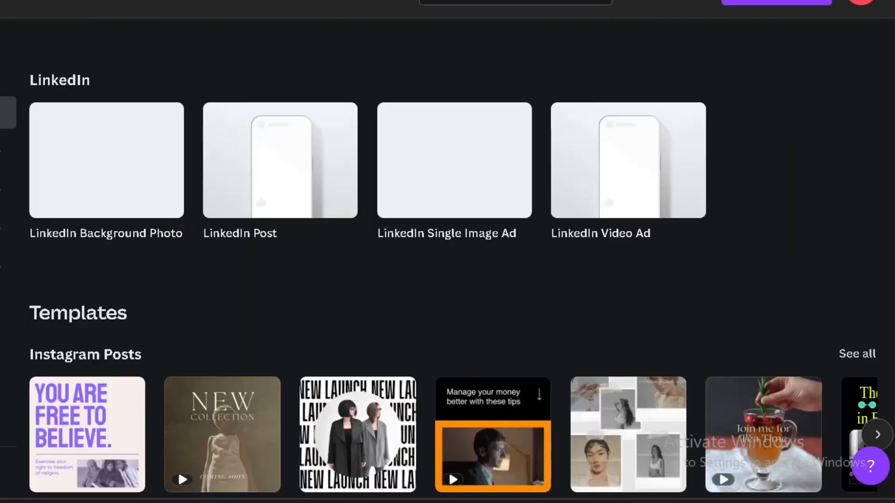
scroll(252, 289, "down", 3)
scroll(341, 219, "down", 7)
scroll(343, 219, "up", 20)
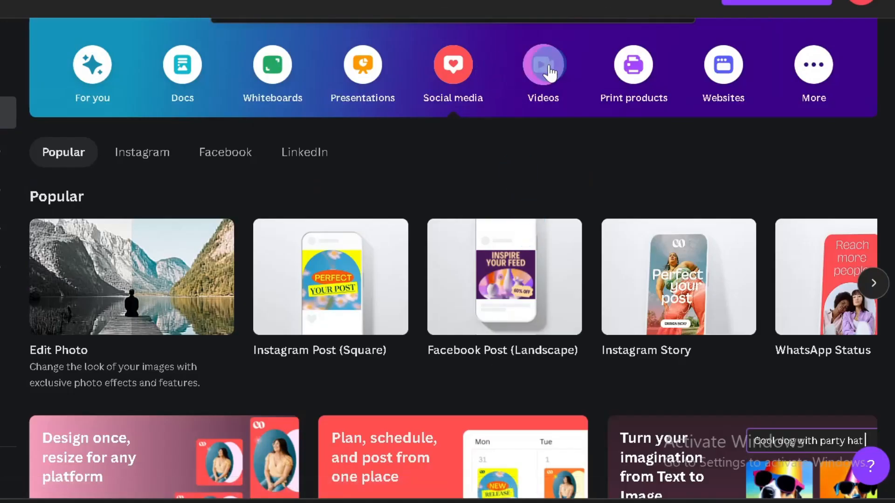
left_click(549, 69)
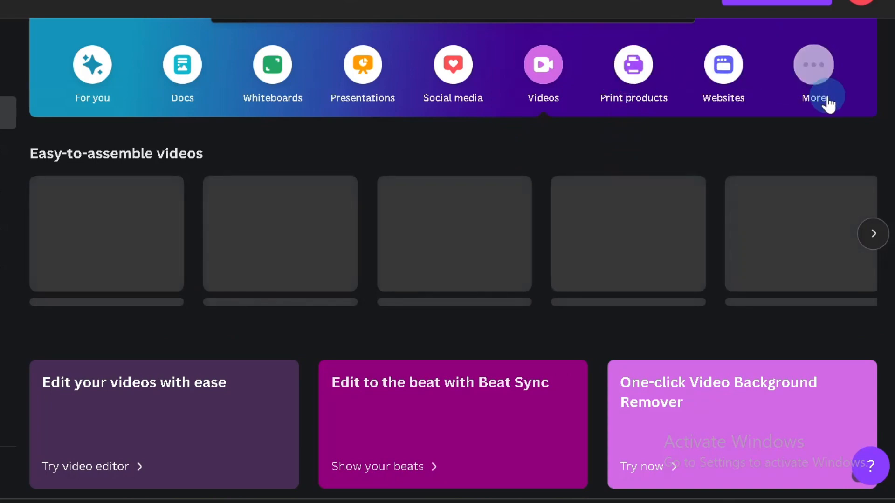
left_click(818, 81)
Step: Search Canva for "ebook" and show the matching templates instead of existing projects
scroll(512, 116, "up", 3)
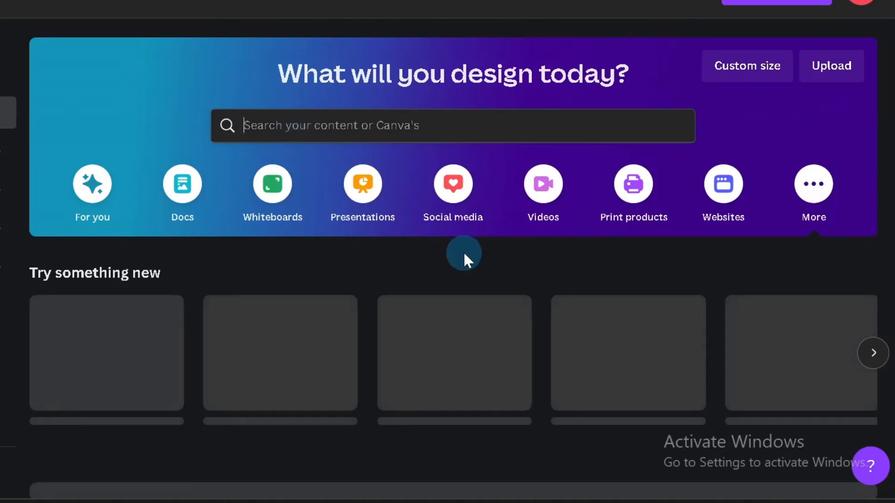
type("ebook")
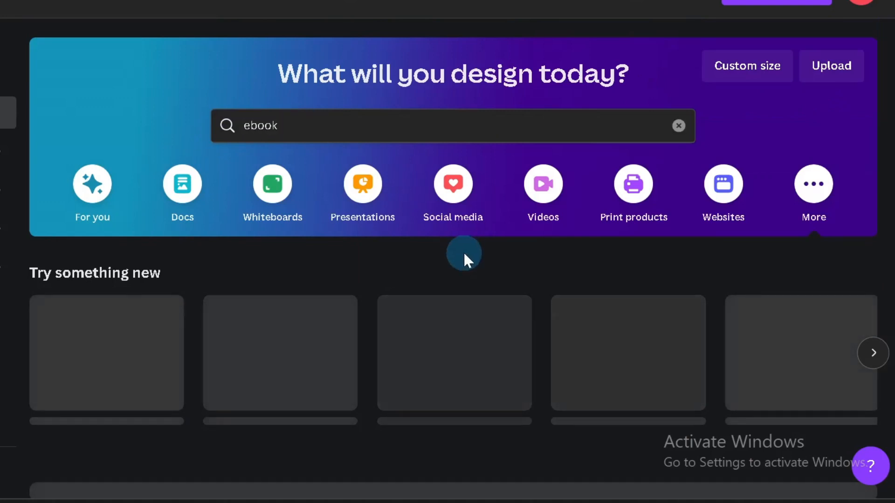
left_click(331, 125)
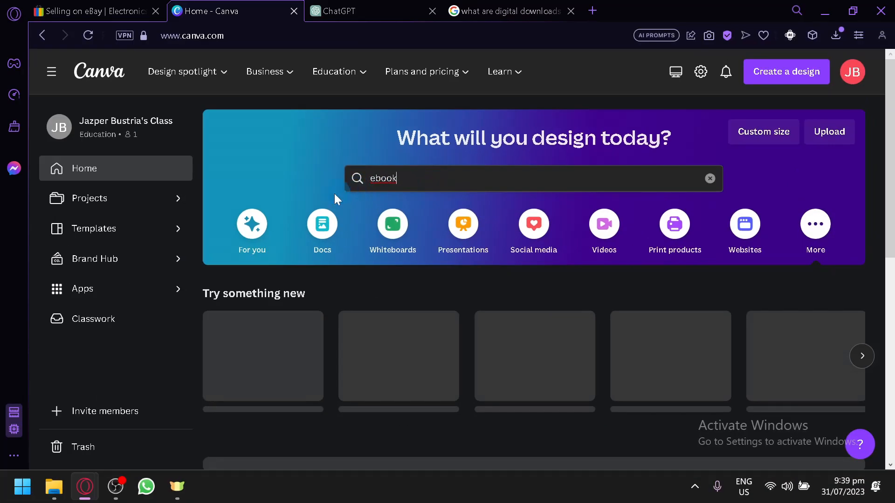
key("Return")
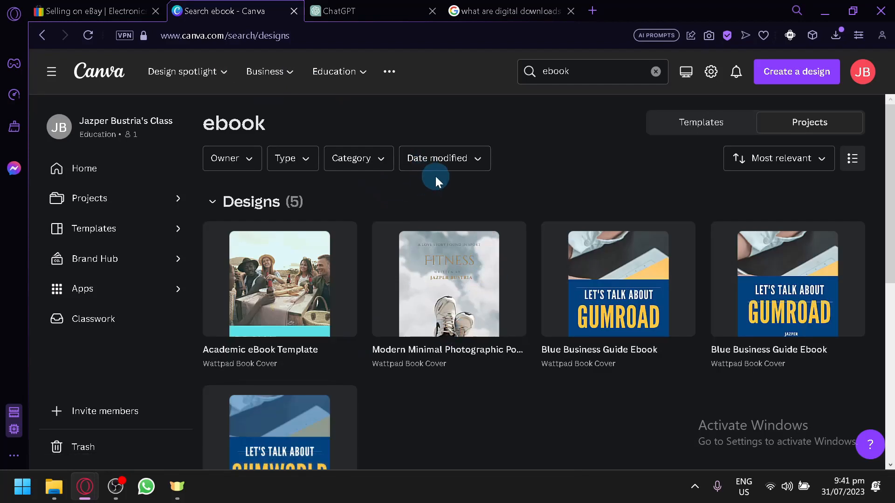
left_click(697, 130)
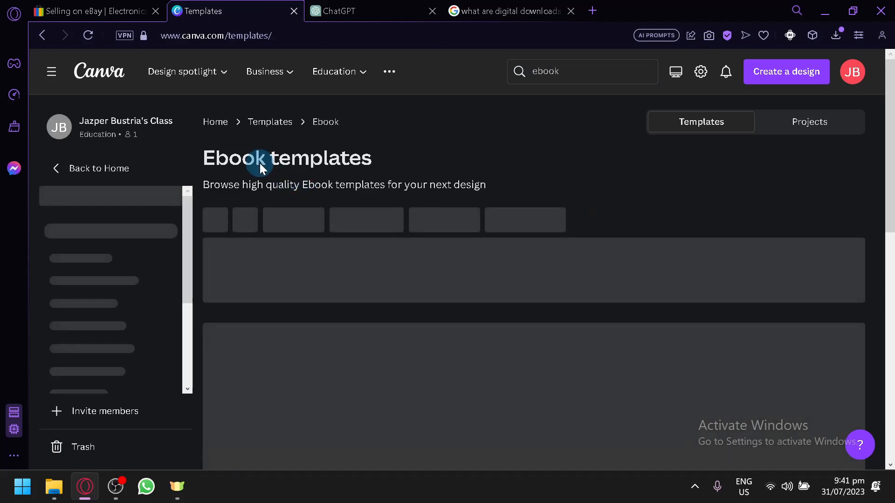
Step: Look through the ebook cover templates and the option to create a blank design
scroll(506, 362, "down", 3)
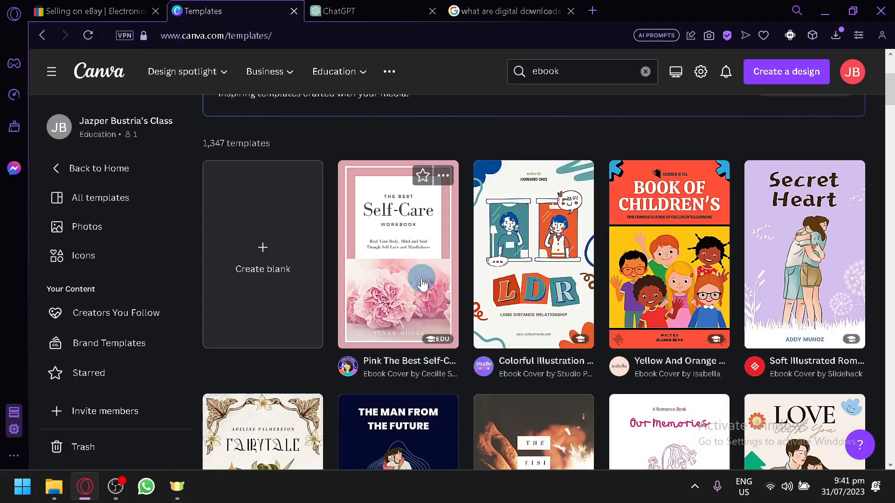
scroll(422, 284, "down", 4)
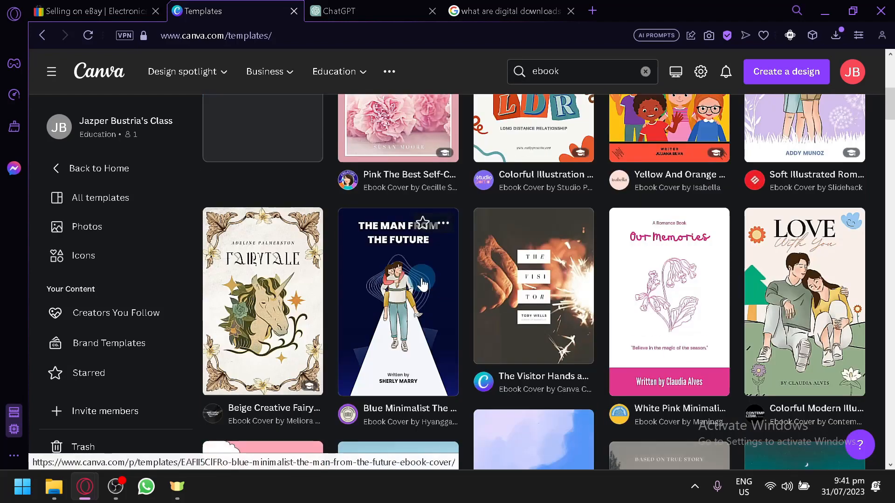
scroll(422, 284, "down", 4)
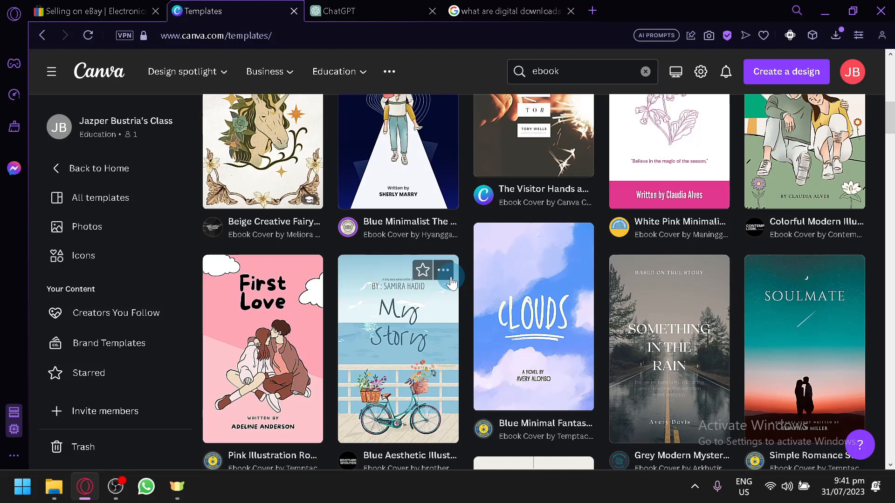
scroll(451, 281, "down", 6)
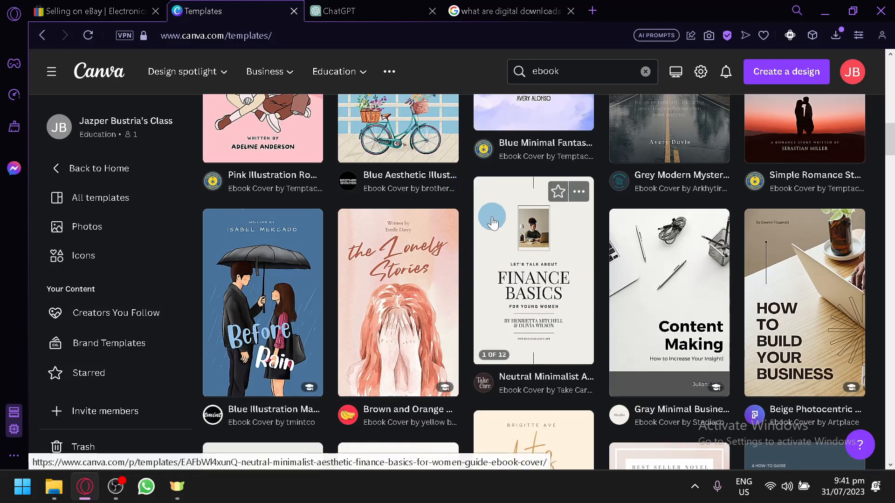
scroll(491, 216, "down", 4)
scroll(489, 216, "up", 12)
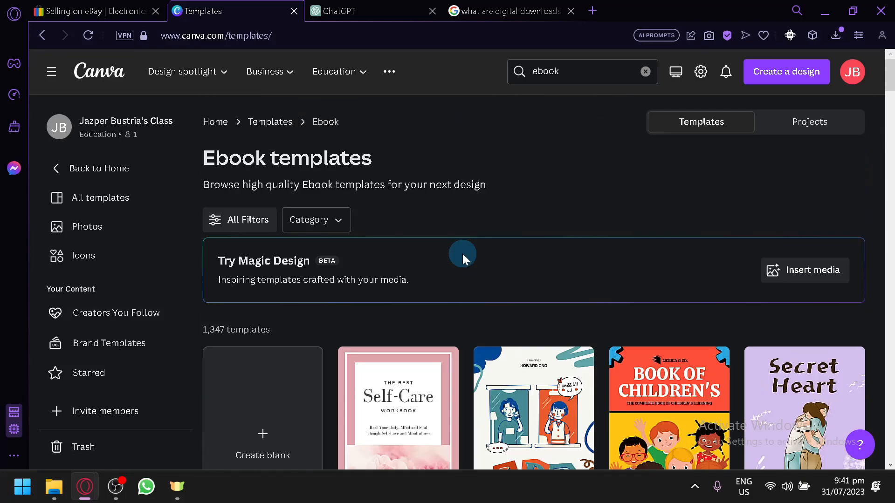
scroll(462, 253, "down", 2)
scroll(242, 354, "down", 2)
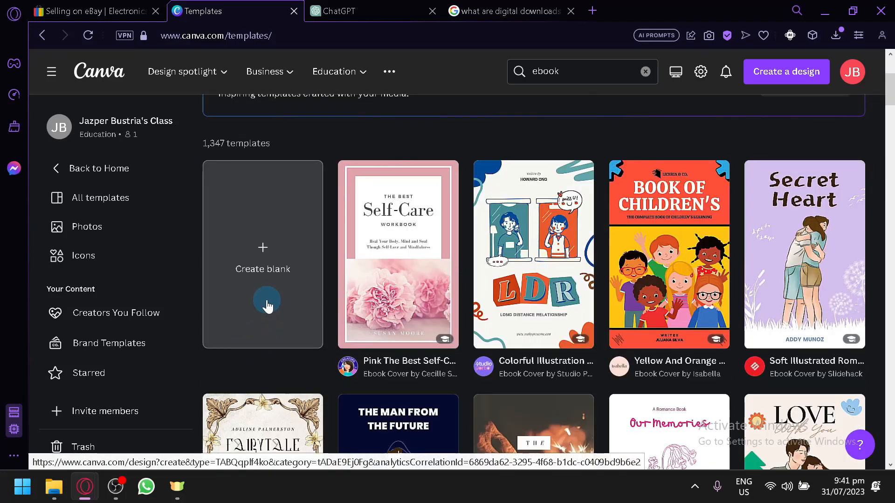
Step: Create a blank ebook cover design from the "ebook" template results
left_click(562, 70)
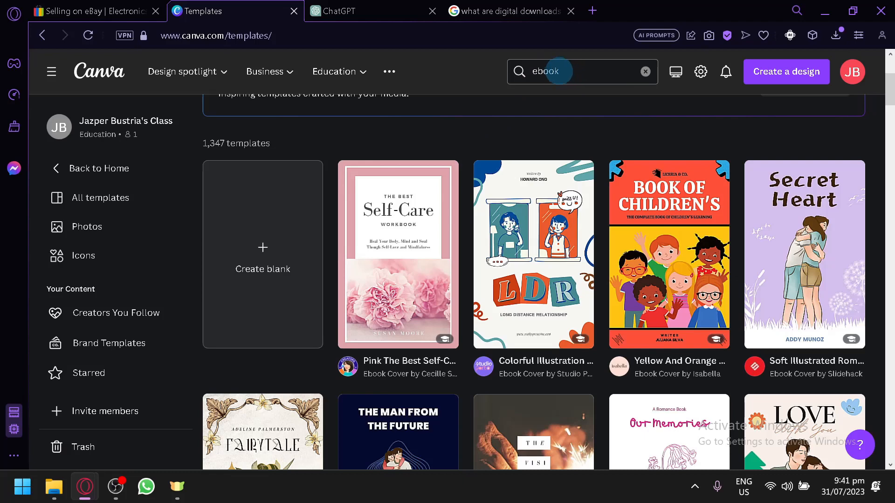
left_click(252, 192)
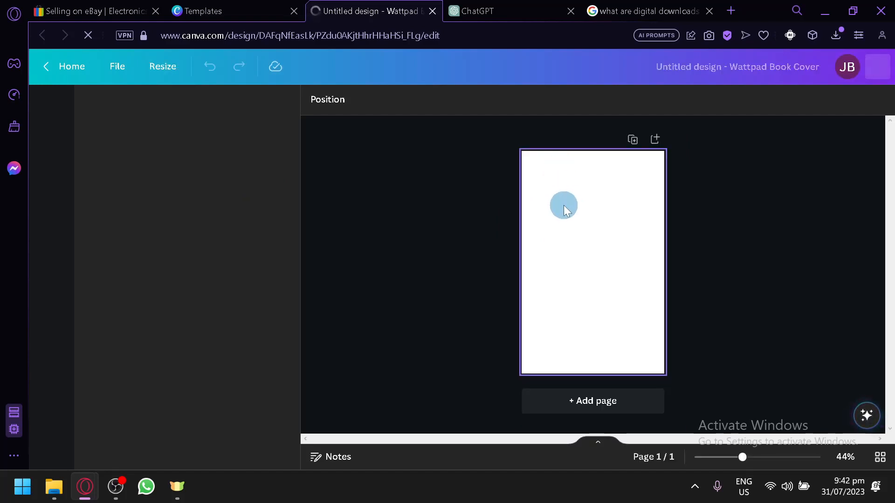
left_click(425, 172)
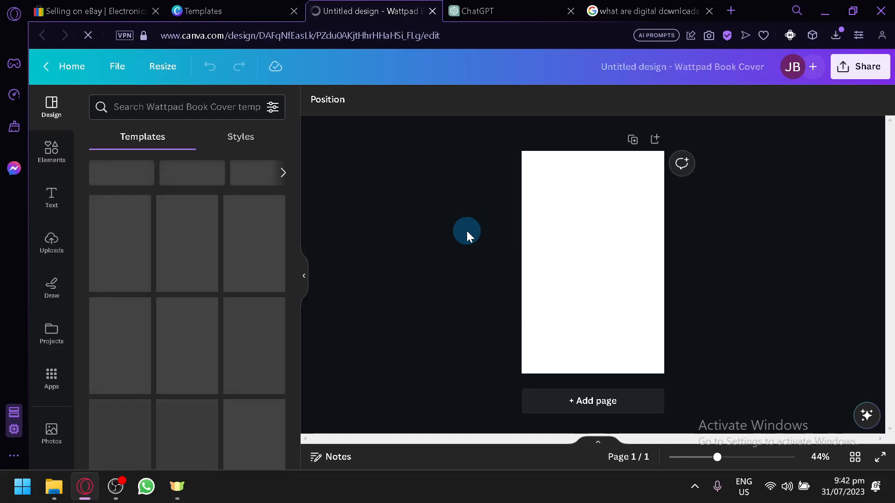
Step: Go back to the template results and look through the ebook cover designs for ideas on topics and layouts
left_click(200, 10)
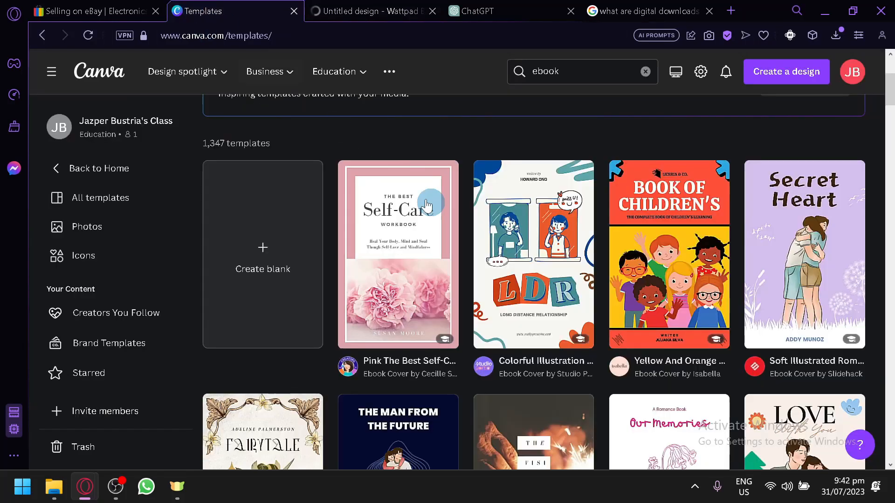
scroll(651, 151, "down", 2)
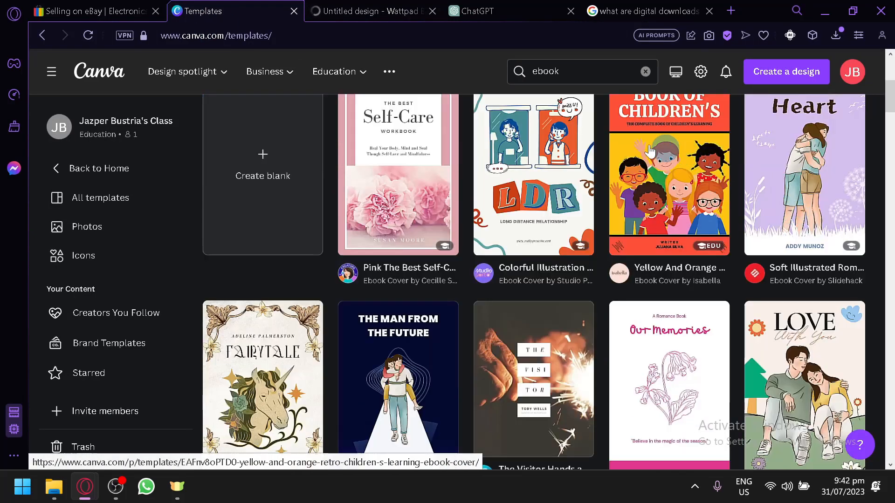
scroll(466, 217, "down", 2)
scroll(391, 226, "down", 2)
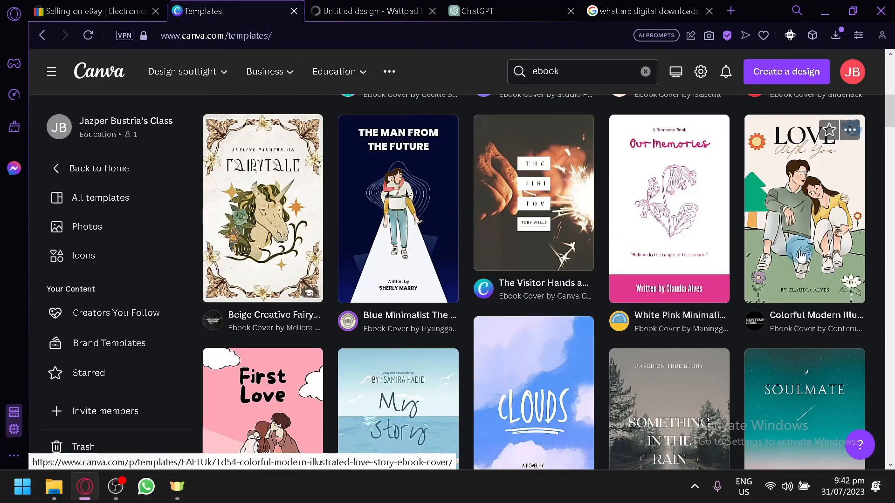
scroll(801, 256, "up", 6)
scroll(588, 210, "down", 8)
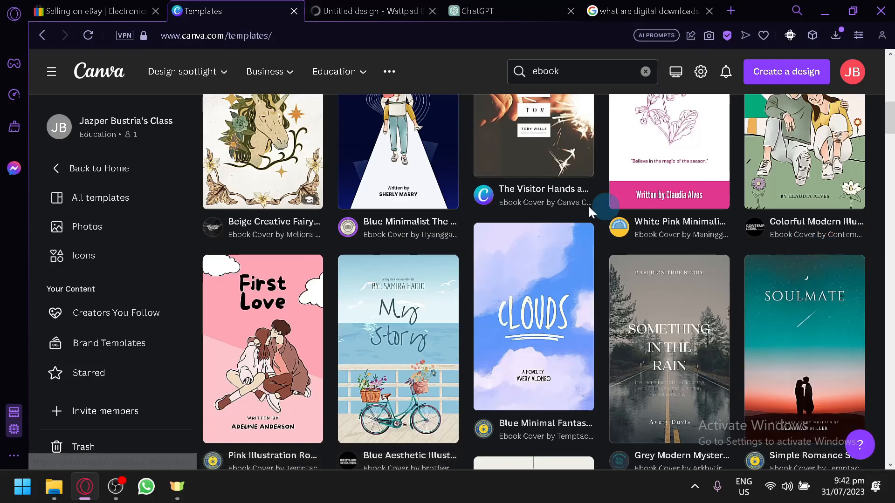
scroll(589, 205, "down", 12)
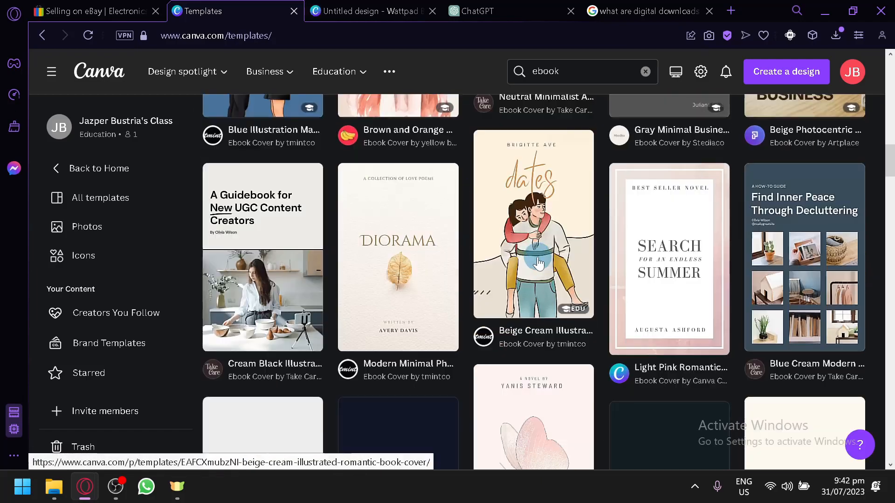
scroll(550, 294, "down", 2)
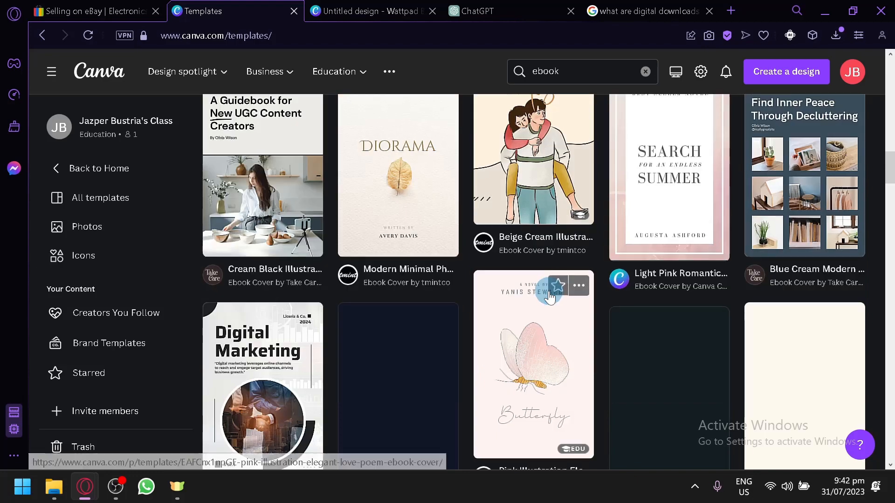
scroll(550, 294, "down", 6)
scroll(550, 292, "up", 4)
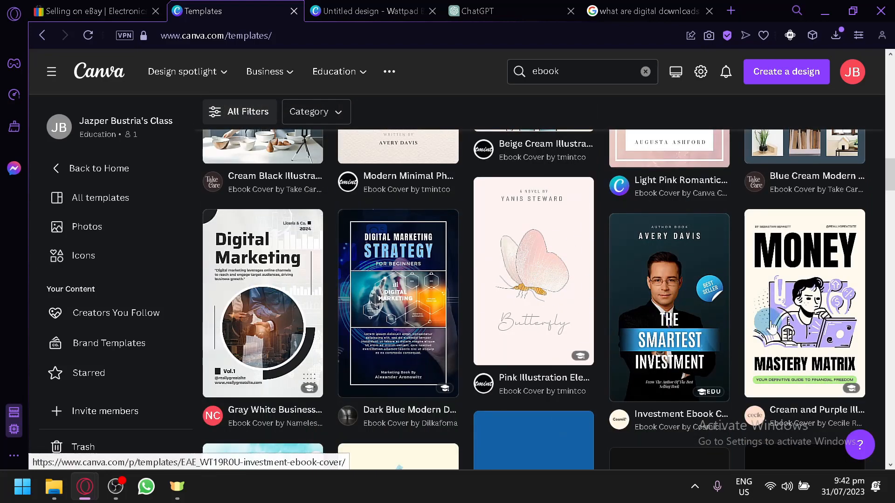
scroll(778, 279, "down", 8)
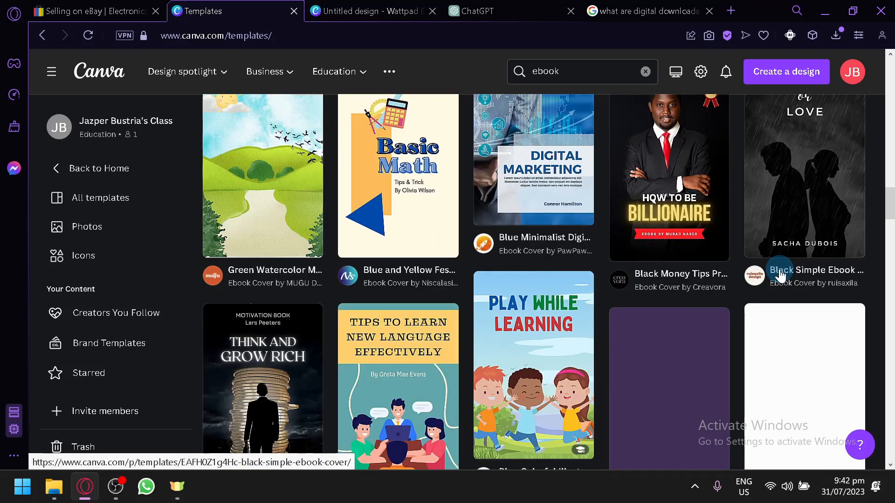
scroll(780, 275, "up", 6)
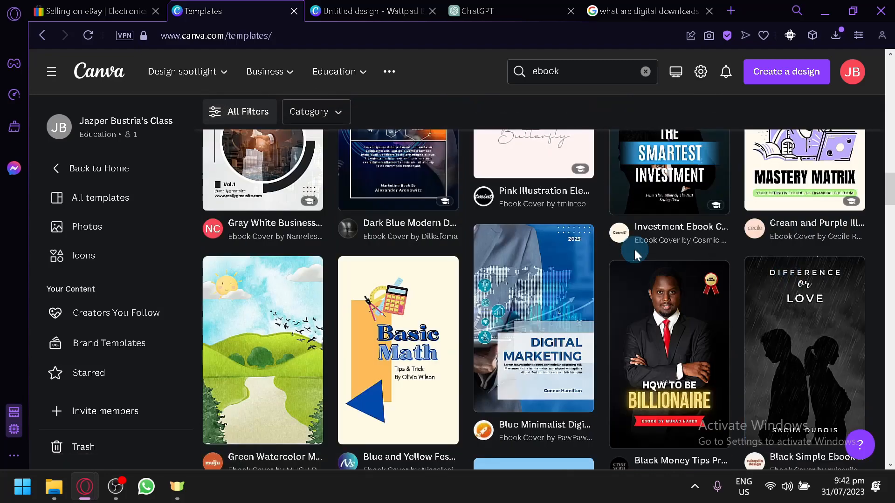
scroll(679, 275, "up", 2)
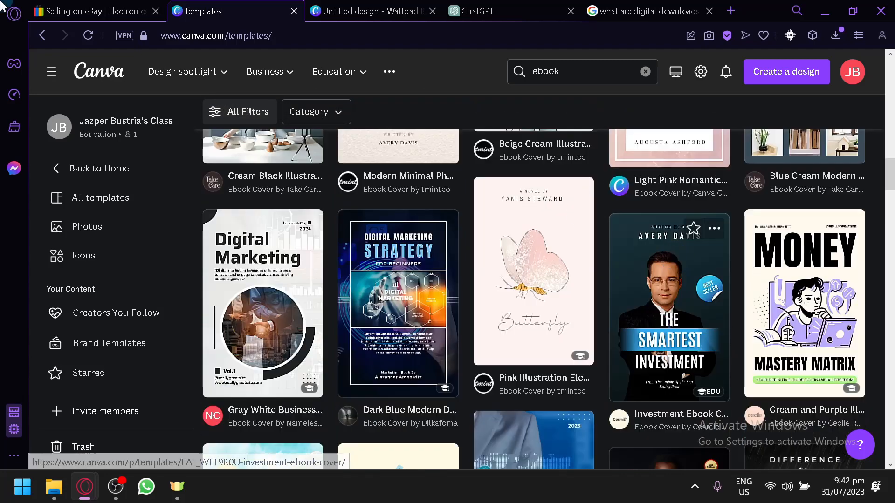
Step: Return to the blank cover design and look through the available elements and the text font combinations
left_click(347, 12)
left_click(601, 304)
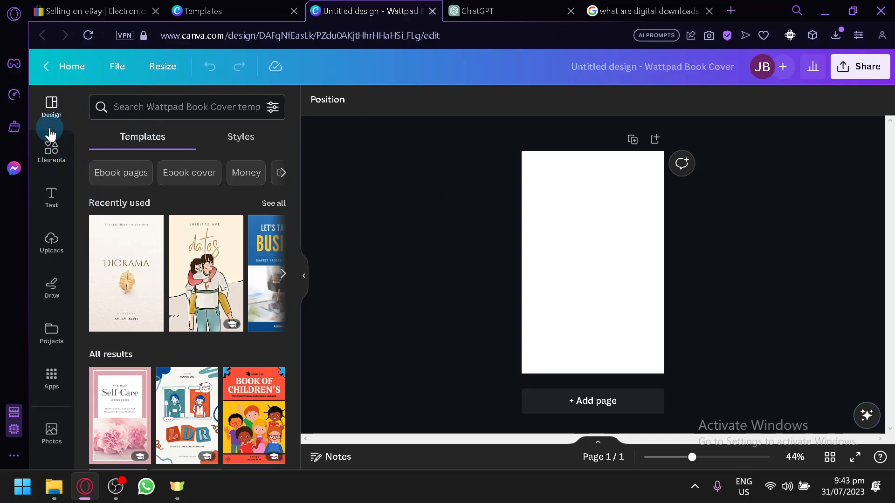
left_click(58, 170)
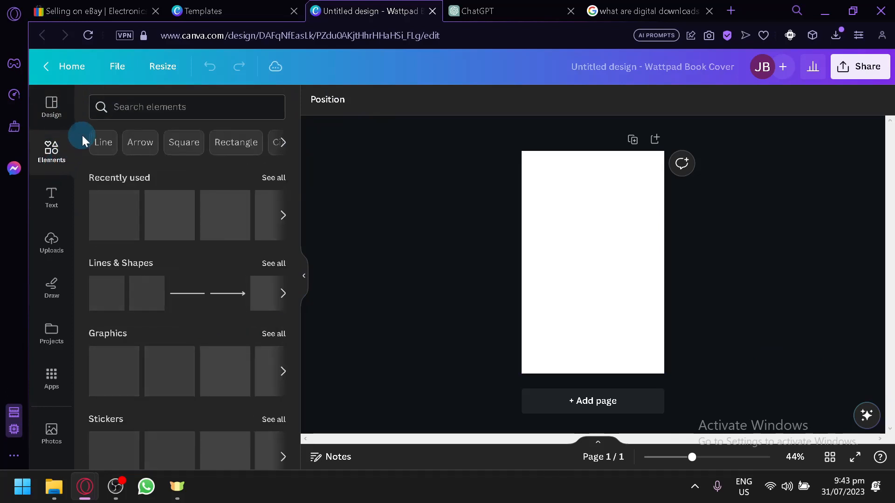
left_click(133, 115)
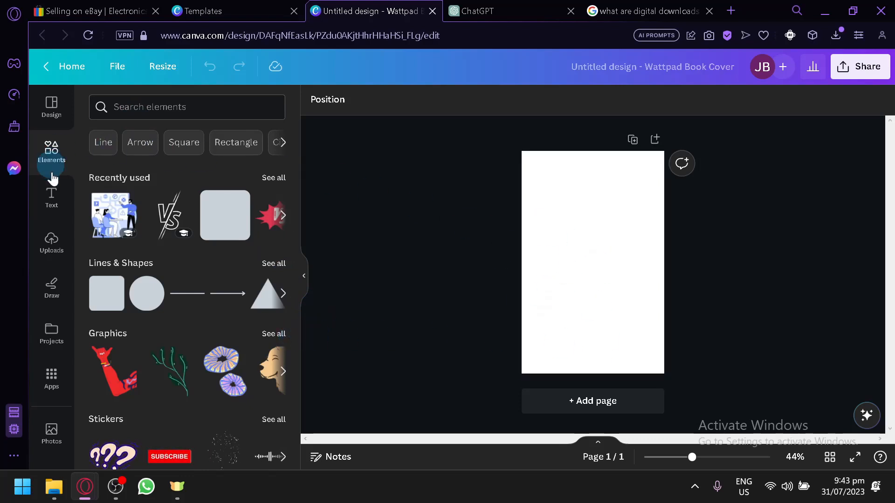
left_click(51, 197)
scroll(186, 263, "down", 3)
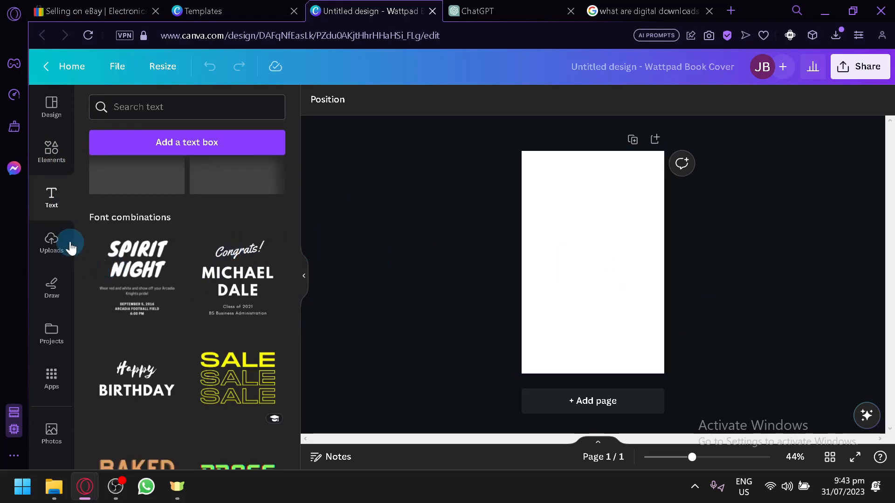
Step: Search the design elements for "focus"
left_click(52, 163)
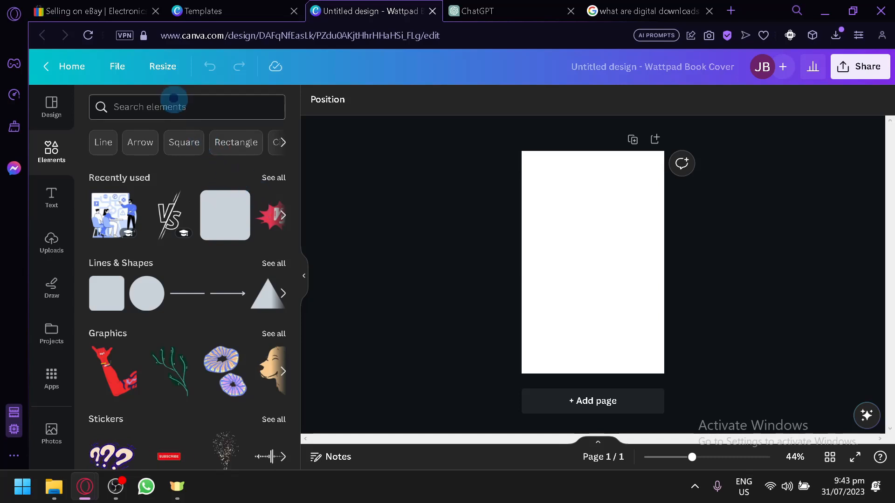
left_click(186, 108)
type("focus")
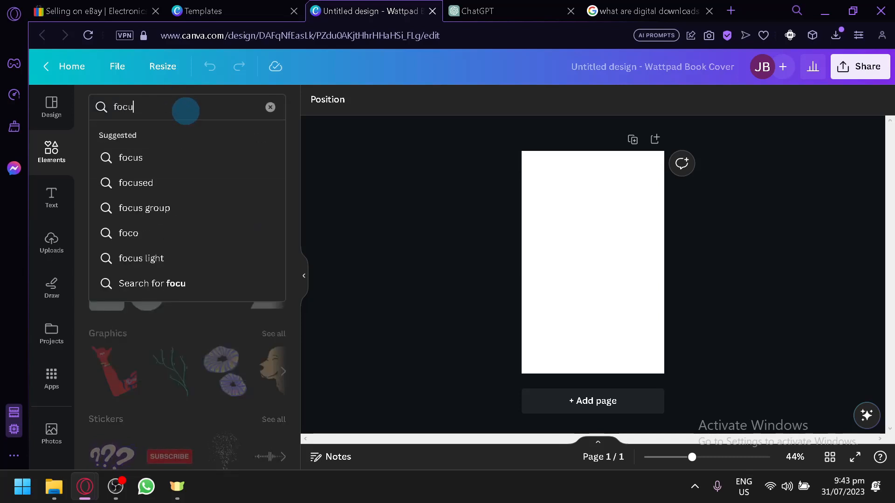
key("Return")
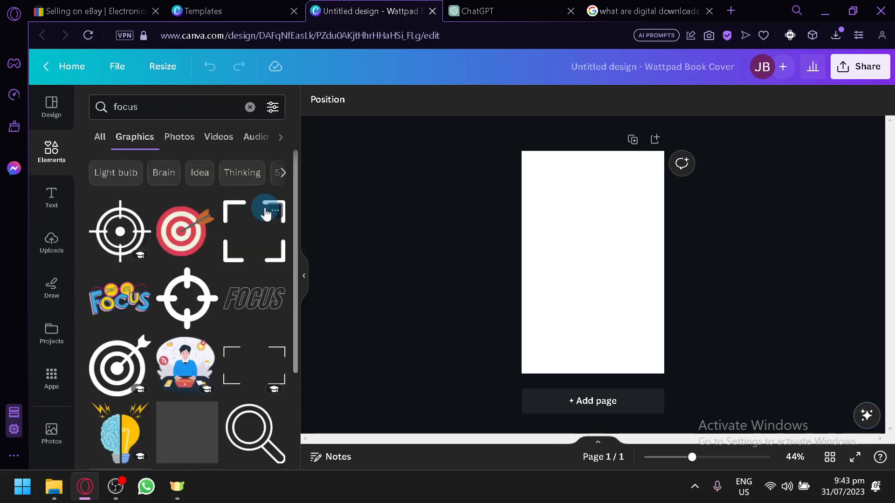
Step: Add the illustration of the girl with headphones writing at a desk and fit it across the cover's lower part
scroll(232, 321, "down", 4)
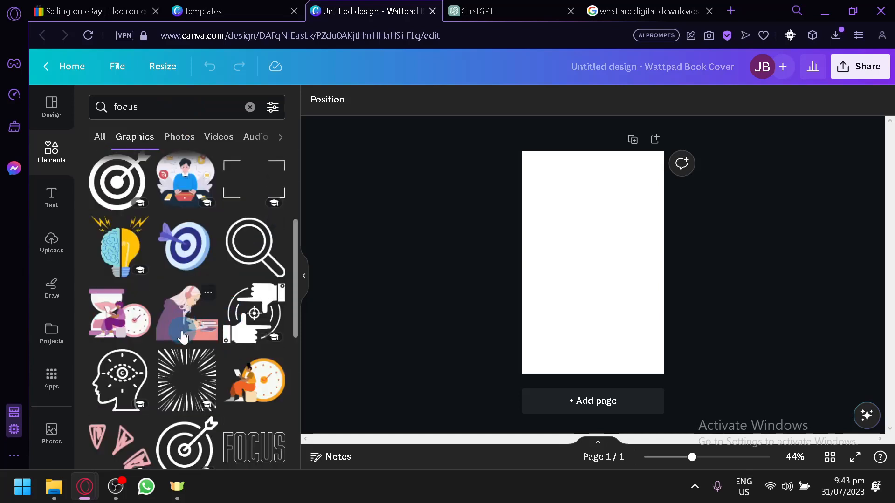
left_click_drag(181, 333, 685, 170)
left_click_drag(669, 297, 634, 355)
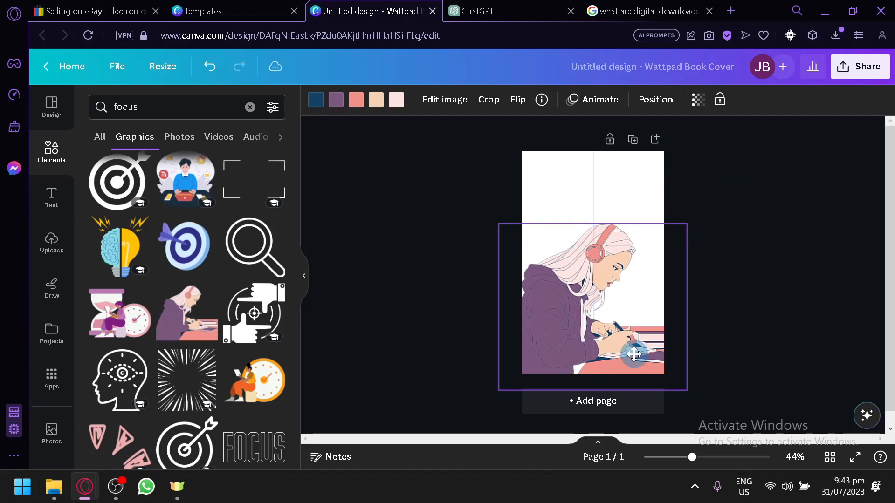
left_click(742, 224)
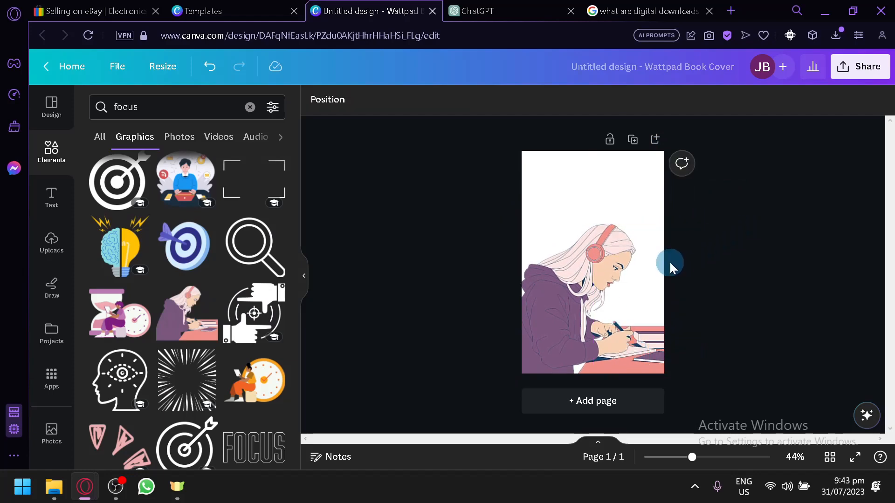
Step: Shift the studying girl illustration slightly left on the cover so more of the books on the desk shows
left_click(565, 195)
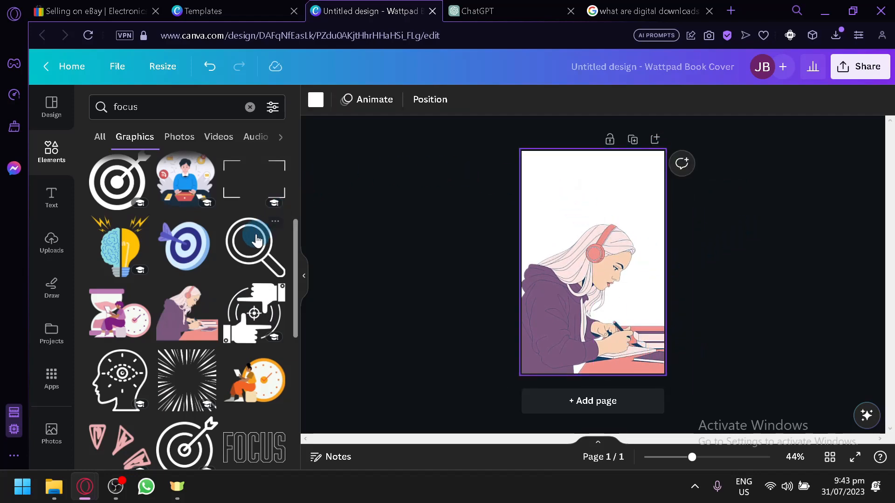
scroll(257, 247, "down", 2)
scroll(254, 245, "down", 2)
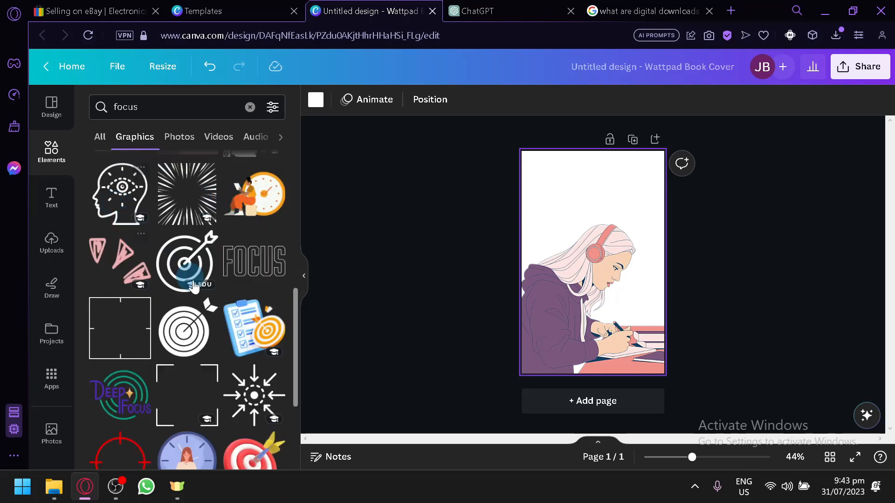
left_click_drag(173, 288, 566, 332)
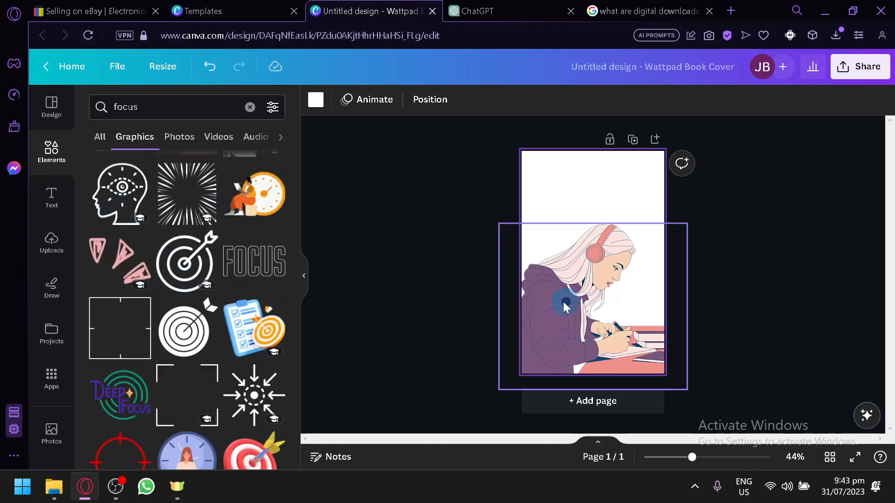
left_click_drag(563, 301, 554, 303)
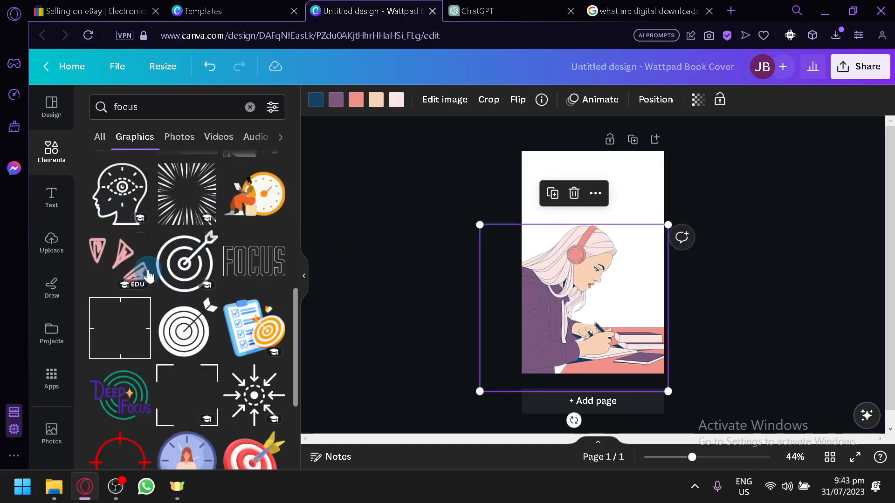
Step: Add the pink triangle accents graphic above the girl's head and place a copy up and to its left
left_click_drag(125, 277, 617, 215)
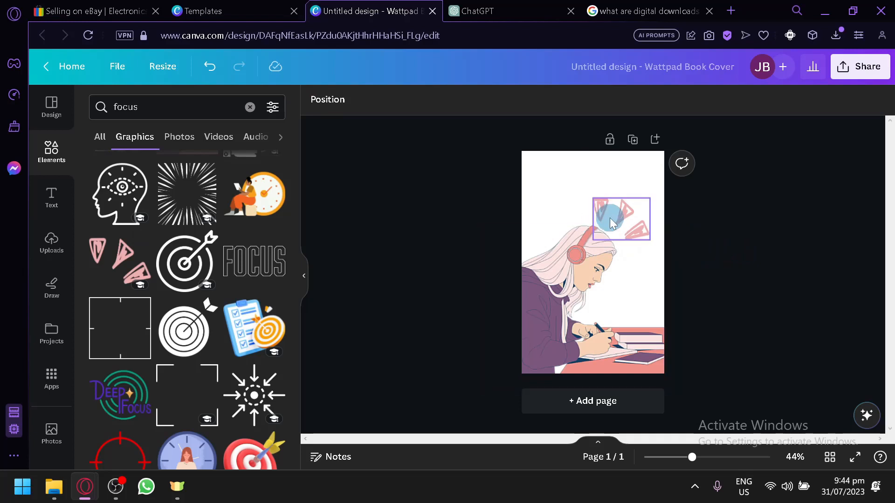
left_click(614, 223)
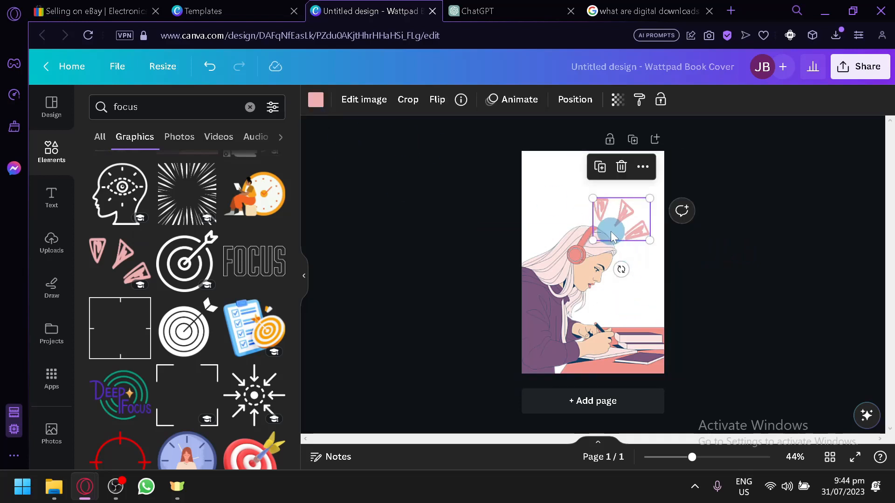
left_click_drag(604, 221, 567, 200)
left_click(627, 233)
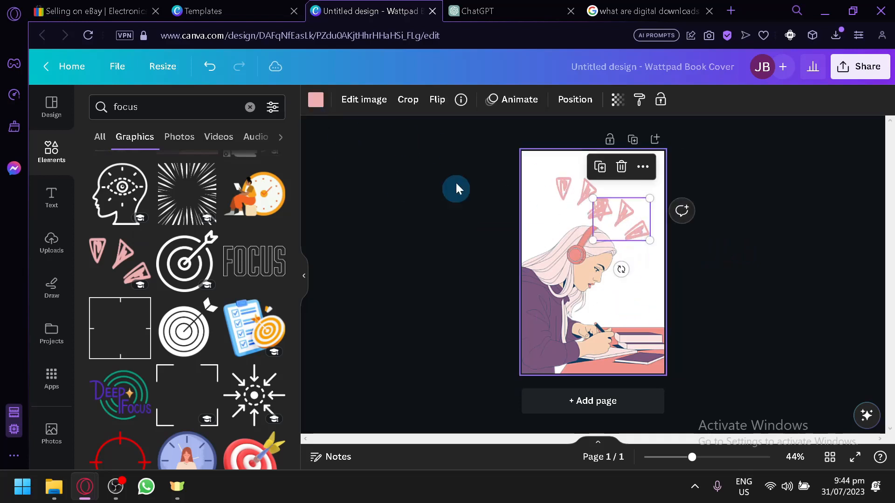
Step: Recolor the original triangle accents purple and lay the pink copy over them with a slight offset
left_click(316, 106)
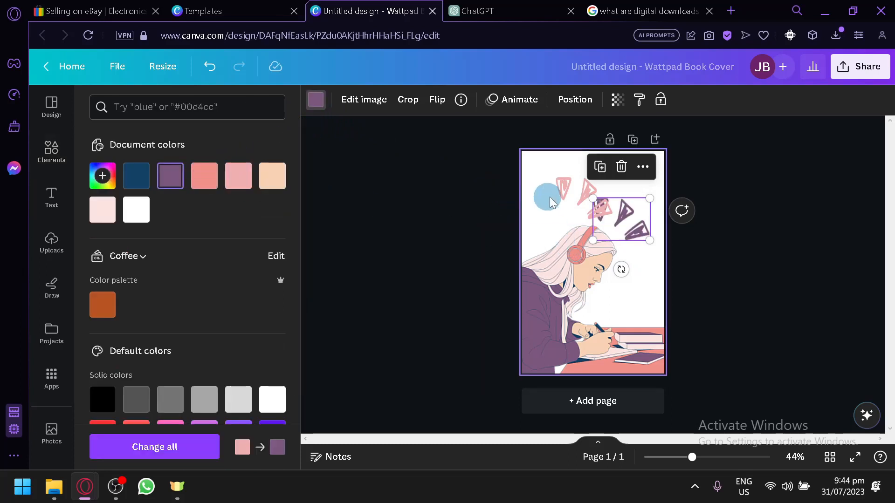
left_click(564, 193)
left_click_drag(565, 196, 618, 228)
left_click(869, 280)
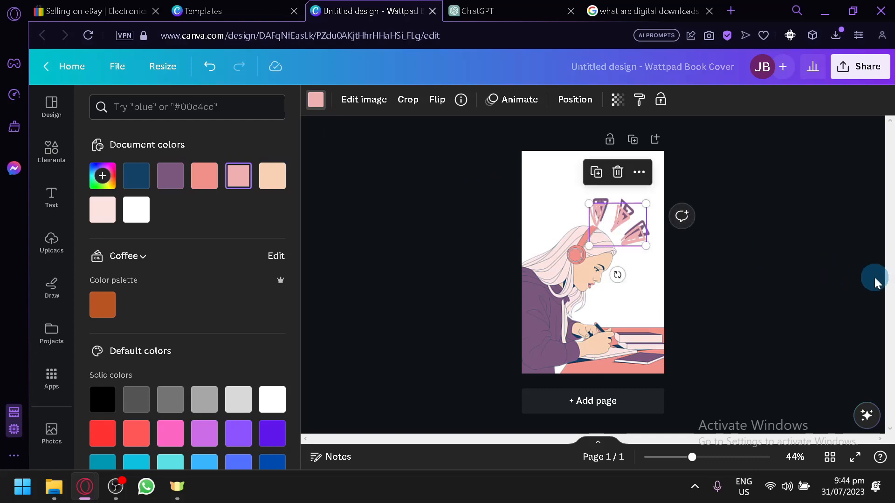
Step: Fine-tune the pink triangle accents so they overlap the purple ones more closely as a shadow effect
left_click(620, 215)
scroll(707, 303, "up", 5)
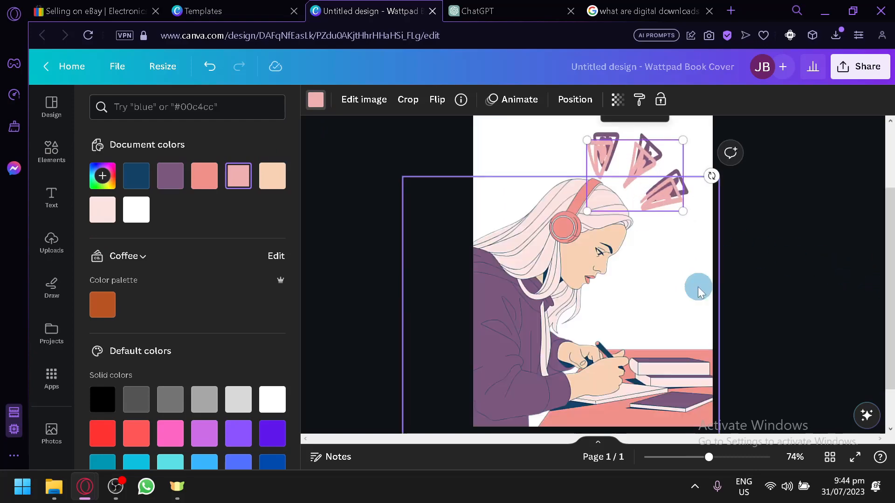
scroll(718, 238, "up", 4)
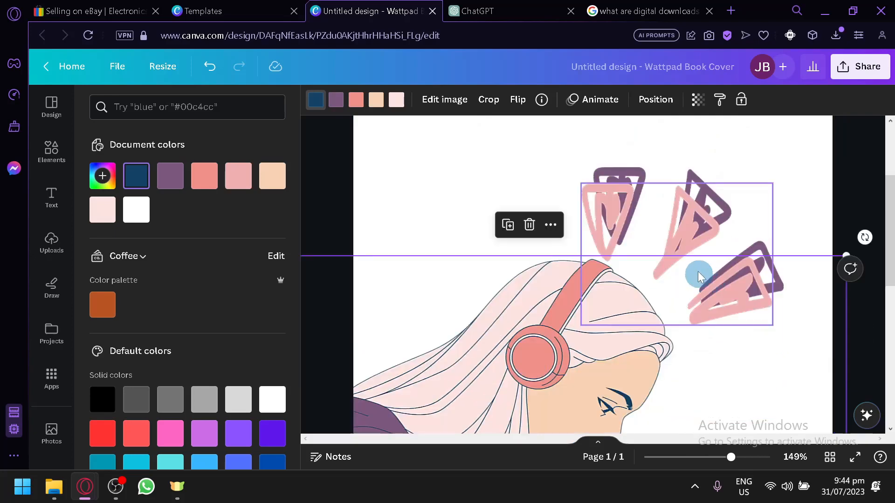
left_click_drag(681, 240, 687, 226)
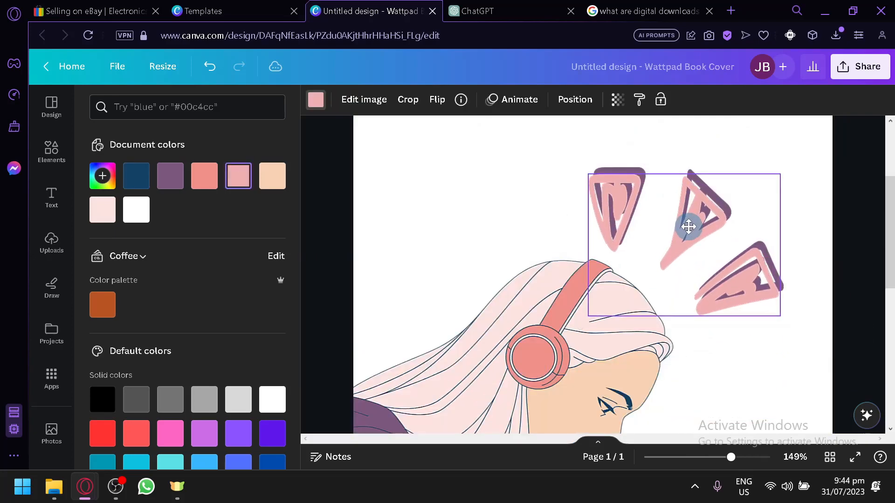
Step: Look over the whole cover and examine the focus graphics for more elements to add to it
scroll(745, 237, "down", 4)
left_click(811, 276)
scroll(791, 270, "down", 1)
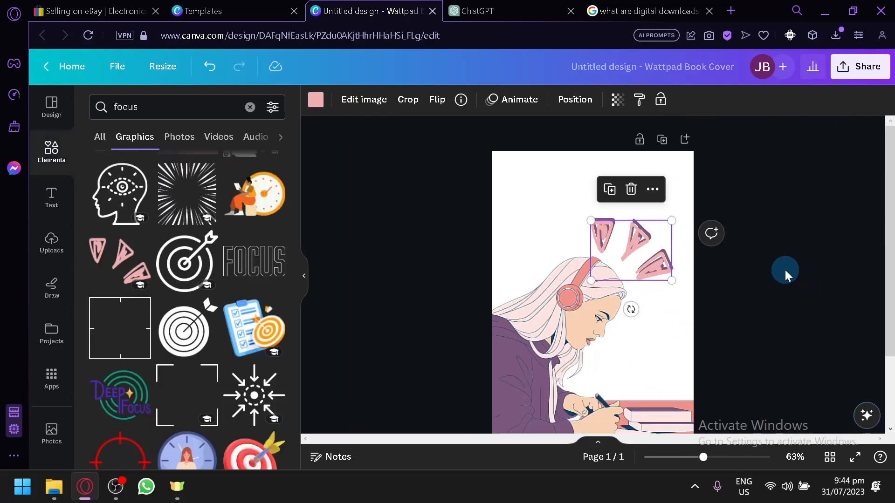
left_click(777, 272)
scroll(774, 273, "down", 2)
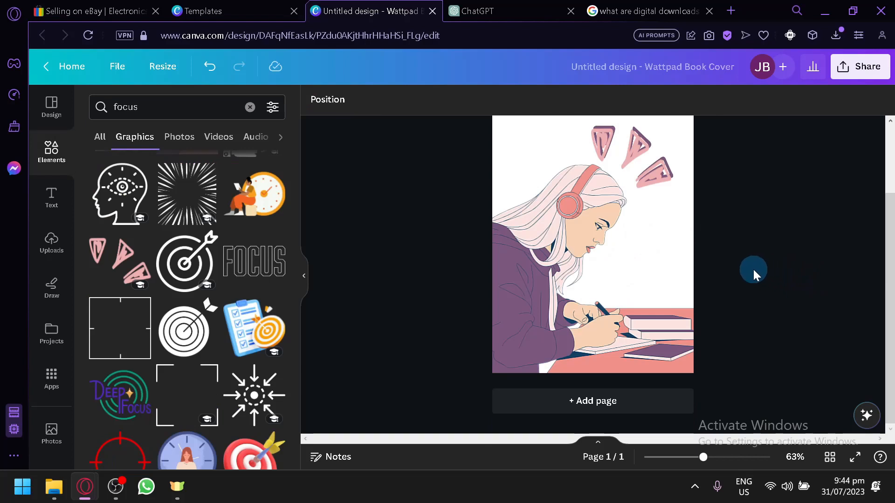
scroll(270, 250, "down", 2)
scroll(257, 253, "down", 5)
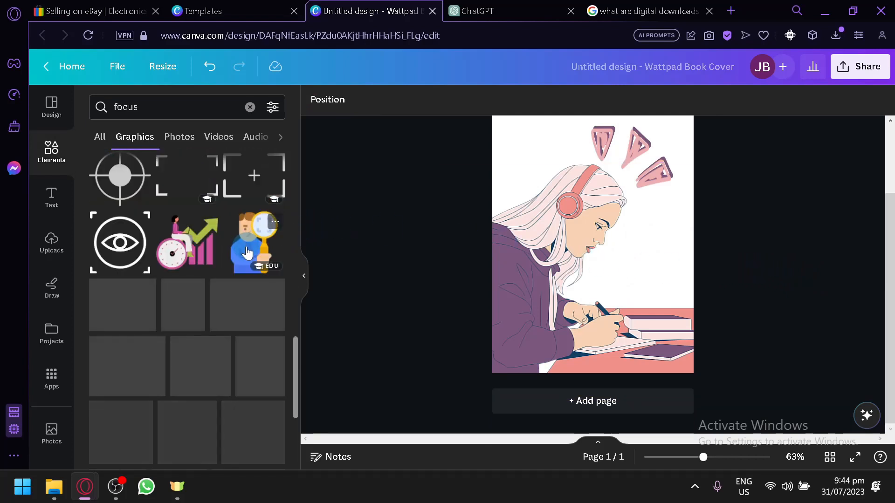
scroll(266, 273, "down", 5)
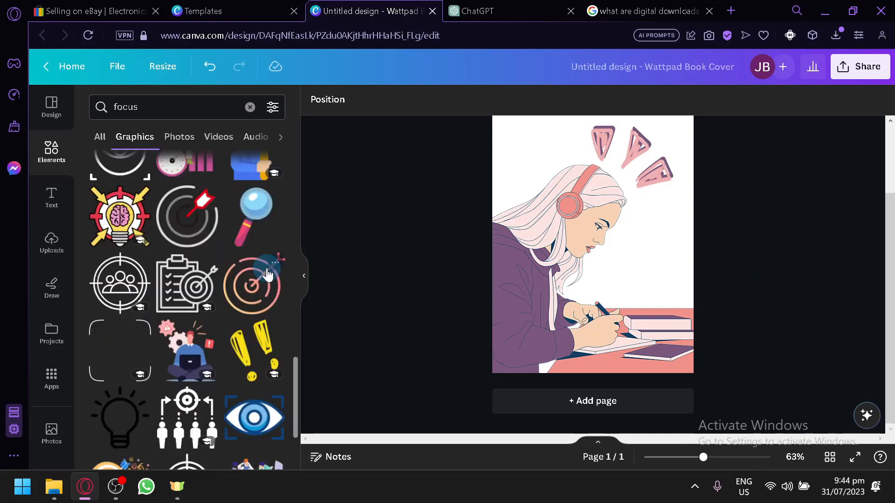
scroll(267, 275, "down", 8)
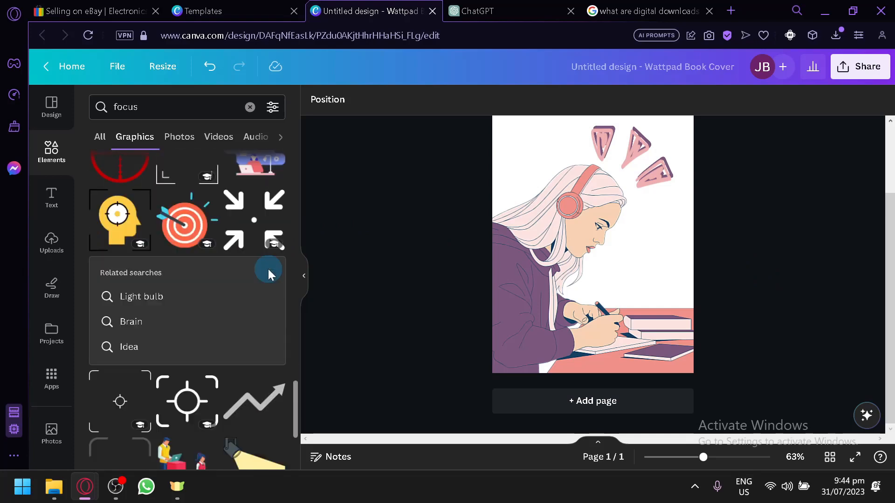
scroll(268, 273, "up", 2)
scroll(268, 272, "down", 4)
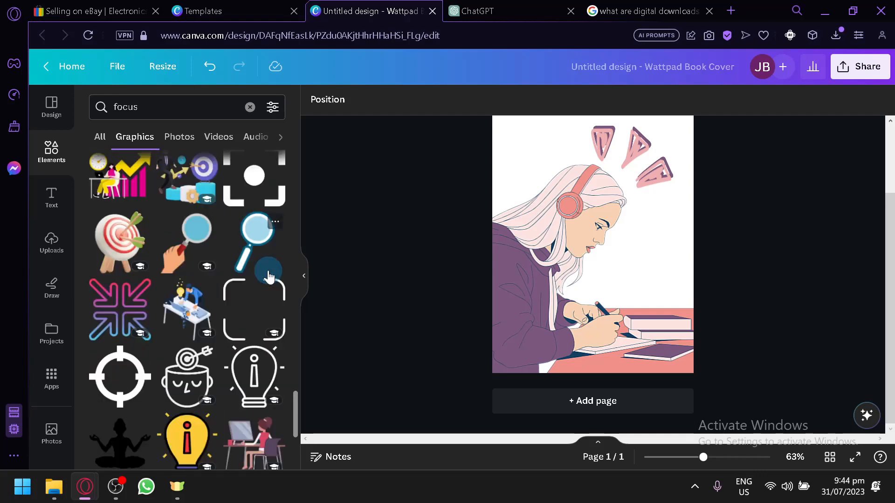
scroll(269, 274, "up", 2)
scroll(269, 276, "down", 5)
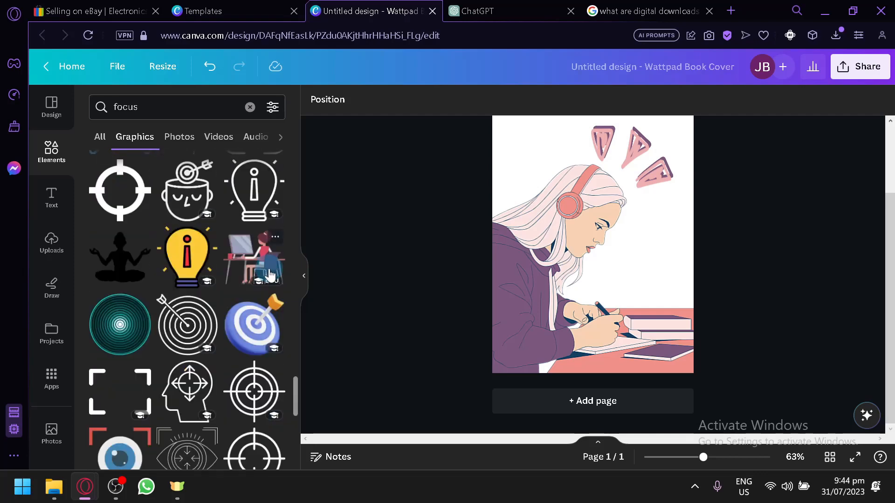
scroll(271, 276, "down", 7)
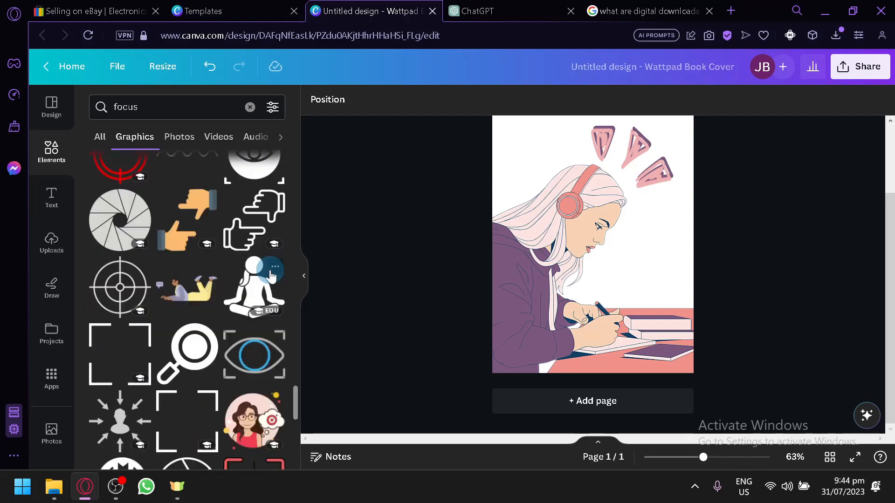
scroll(270, 276, "down", 8)
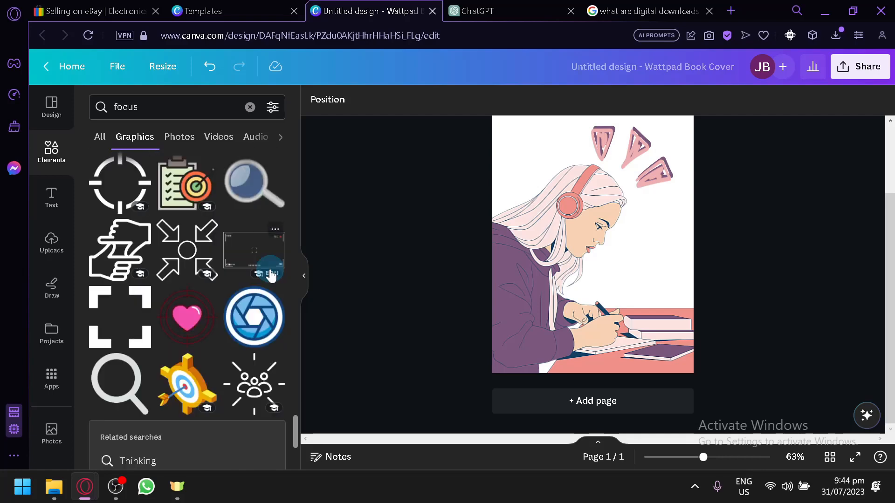
scroll(270, 276, "down", 2)
scroll(271, 276, "down", 4)
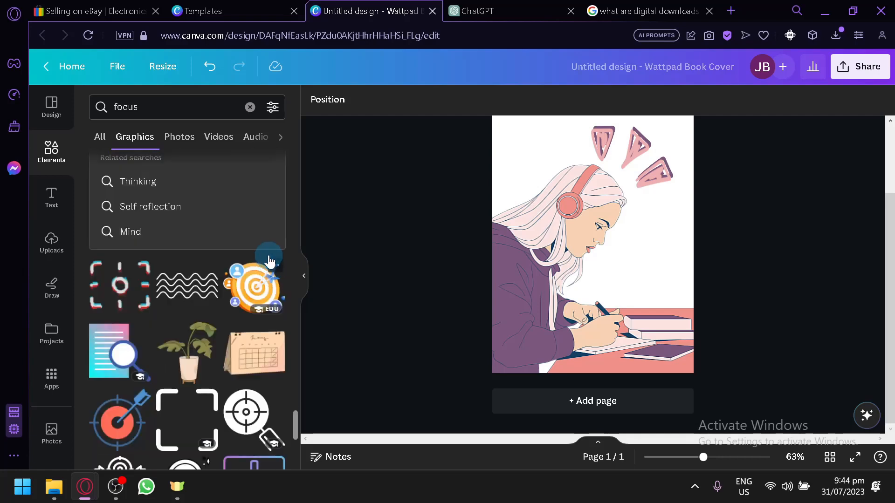
scroll(269, 261, "down", 2)
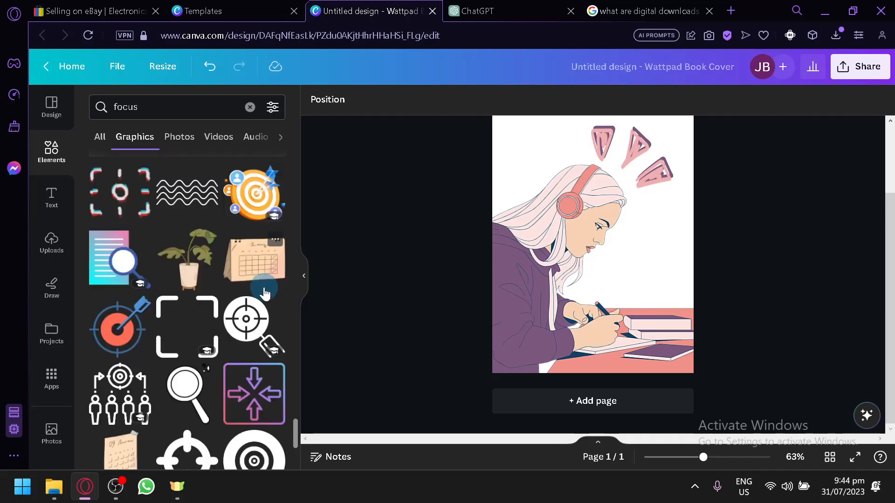
Step: Try the desk calendar graphic beside the girl, flipped horizontally and scaled down, and delete it
left_click_drag(266, 264, 656, 249)
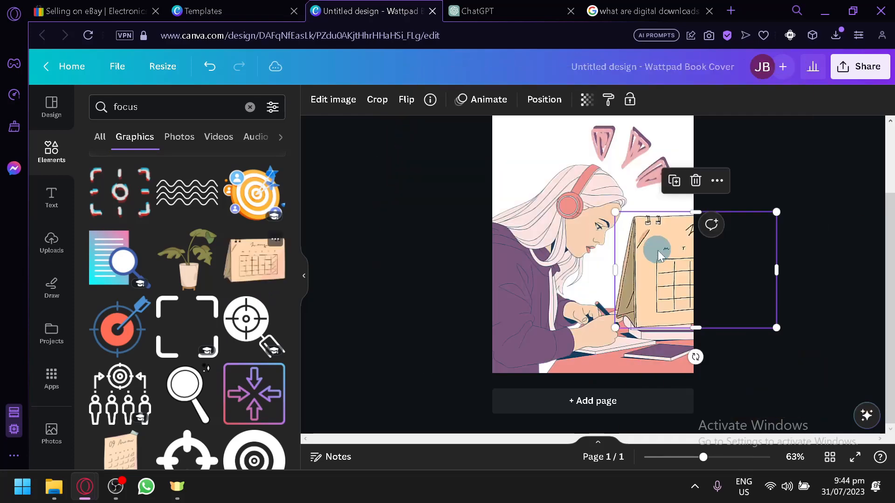
left_click(413, 107)
left_click(419, 133)
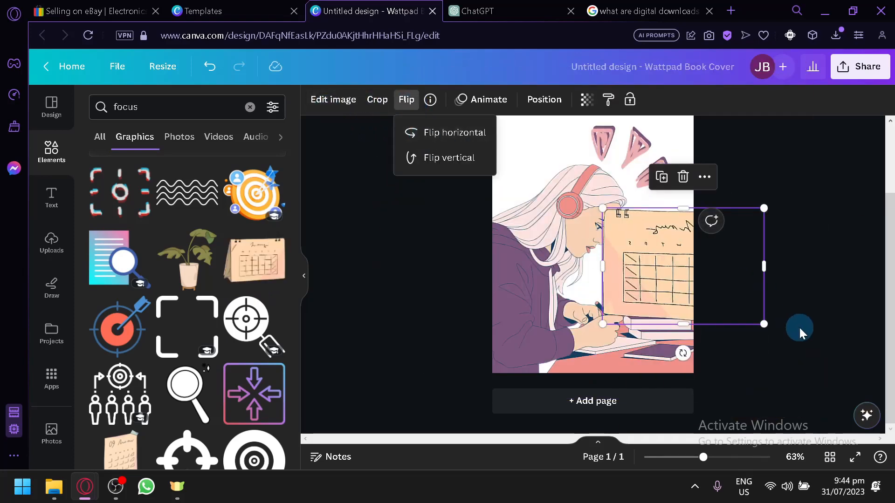
left_click_drag(764, 325, 660, 250)
left_click_drag(641, 225, 678, 305)
key("Delete")
Step: Add the potted plant graphic about 501 px wide, send it behind the studying girl and place it at the desk's back edge
left_click_drag(162, 274, 531, 312)
left_click_drag(695, 285, 733, 261)
left_click_drag(632, 340, 633, 307)
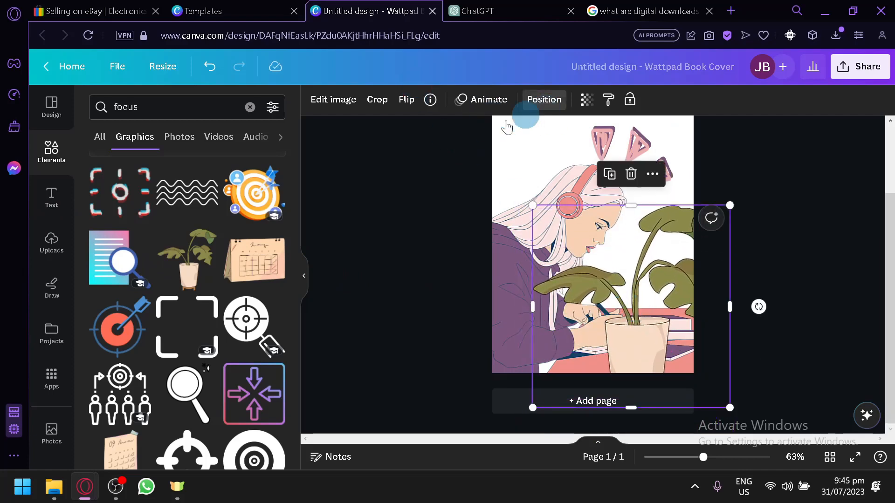
left_click(545, 99)
left_click(223, 158)
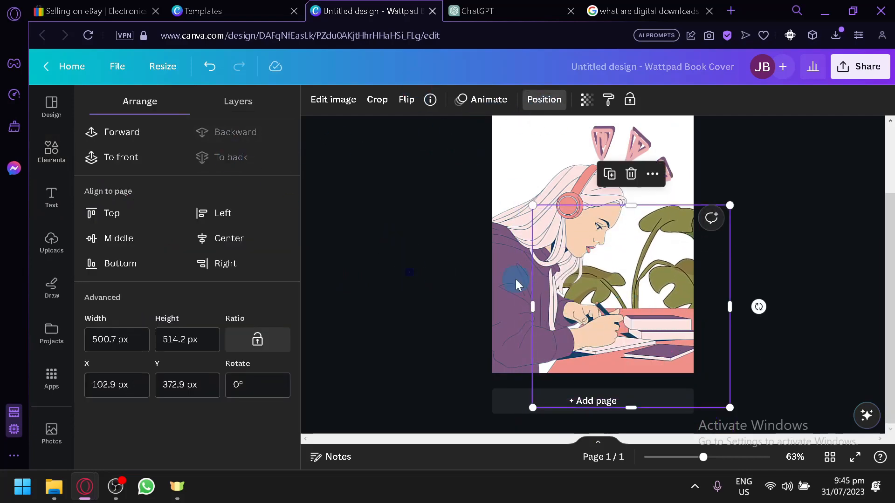
left_click_drag(671, 288, 687, 263)
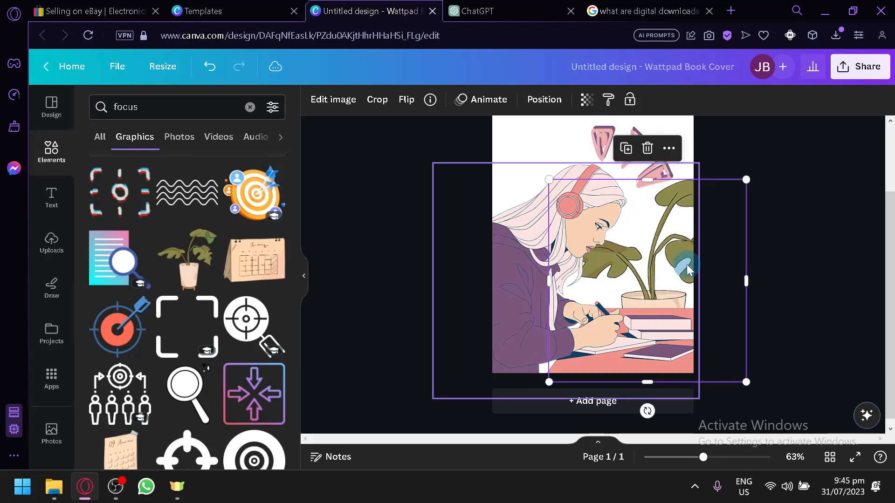
Step: Fade the potted plant by setting its transparency to about 57
left_click(586, 100)
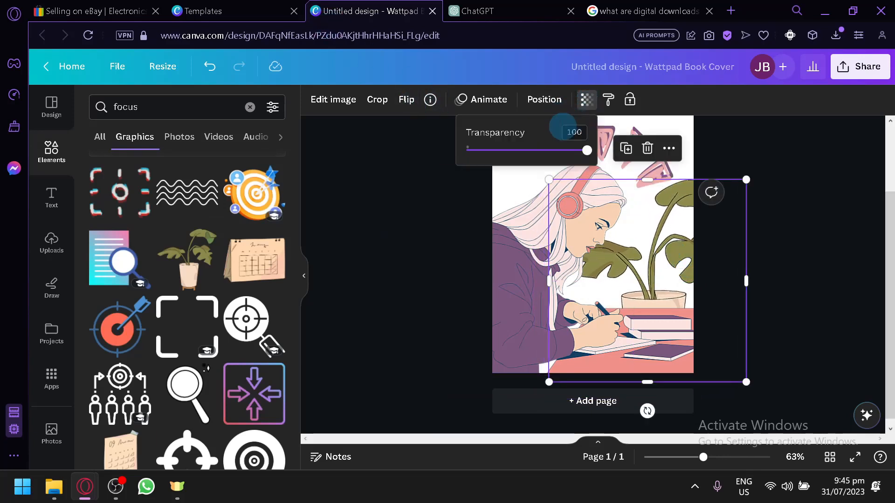
left_click_drag(583, 150, 525, 153)
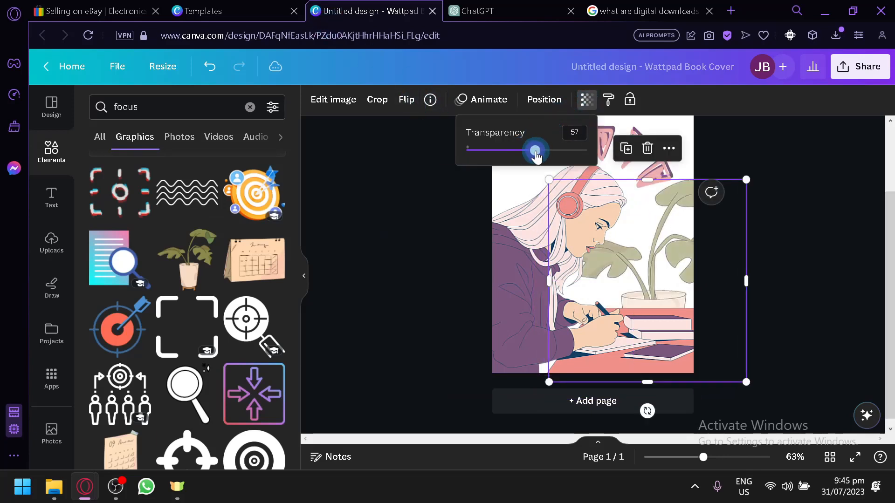
left_click(798, 191)
Step: Try the taped wall calendar graphic on the cover and delete it
scroll(209, 266, "down", 2)
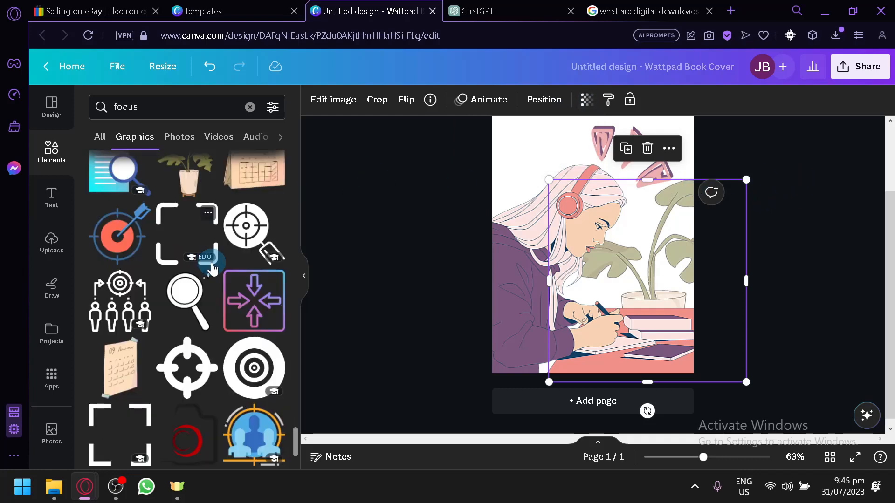
left_click_drag(133, 370, 515, 220)
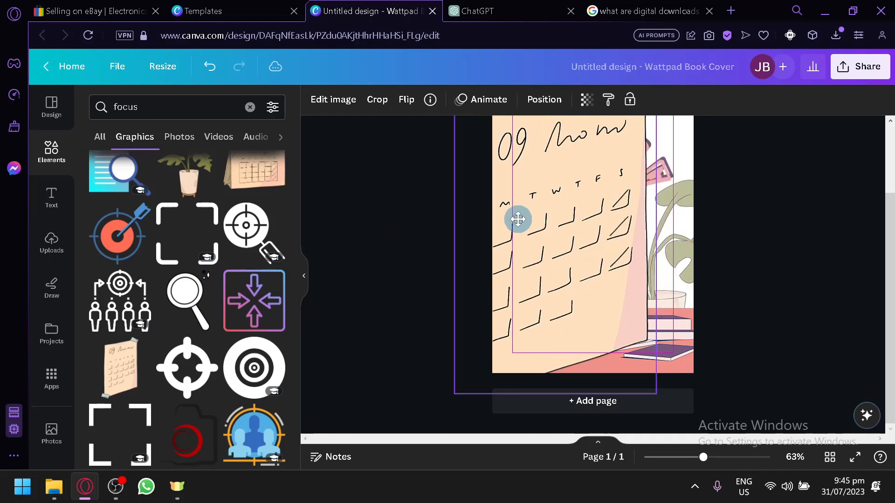
key("Delete")
Step: Examine further focus graphics for another desk or study item that suits the cover
scroll(194, 322, "down", 4)
scroll(195, 323, "down", 4)
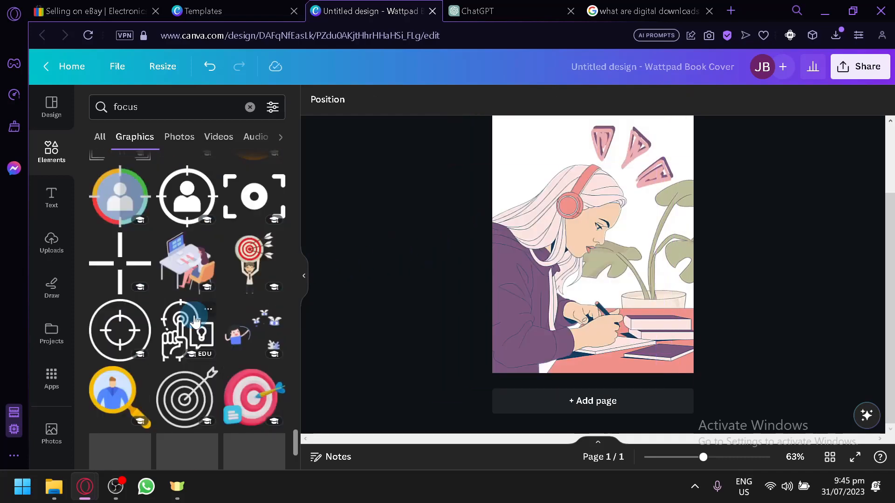
scroll(210, 347, "down", 5)
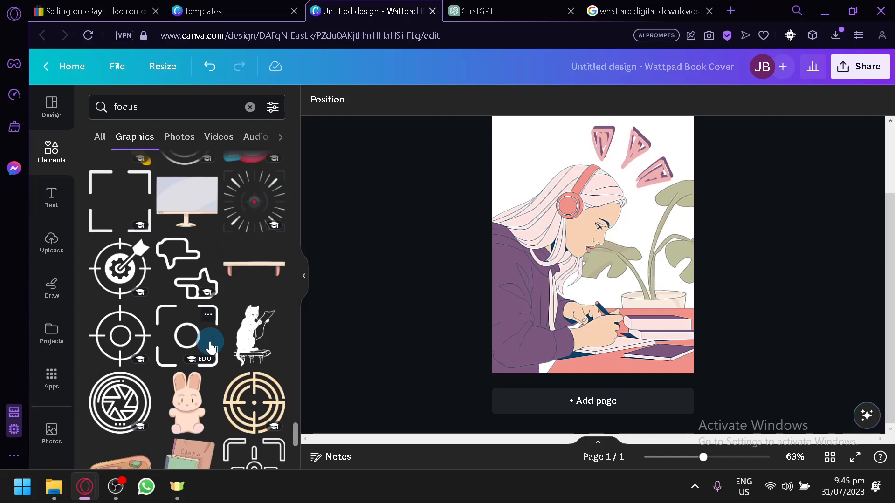
scroll(215, 336, "down", 4)
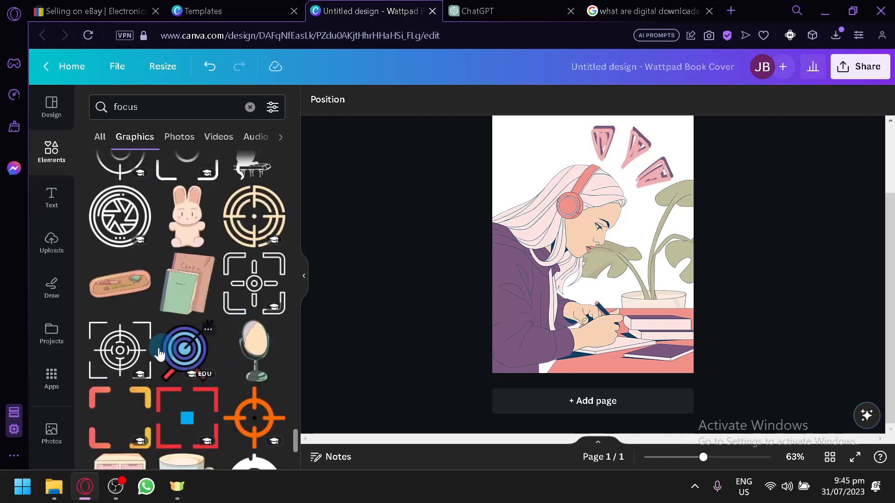
mouse_move(112, 289)
left_mouse_down()
mouse_move(449, 370)
mouse_move(643, 354)
mouse_move(93, 298)
mouse_move(180, 270)
left_mouse_up()
scroll(181, 269, "down", 10)
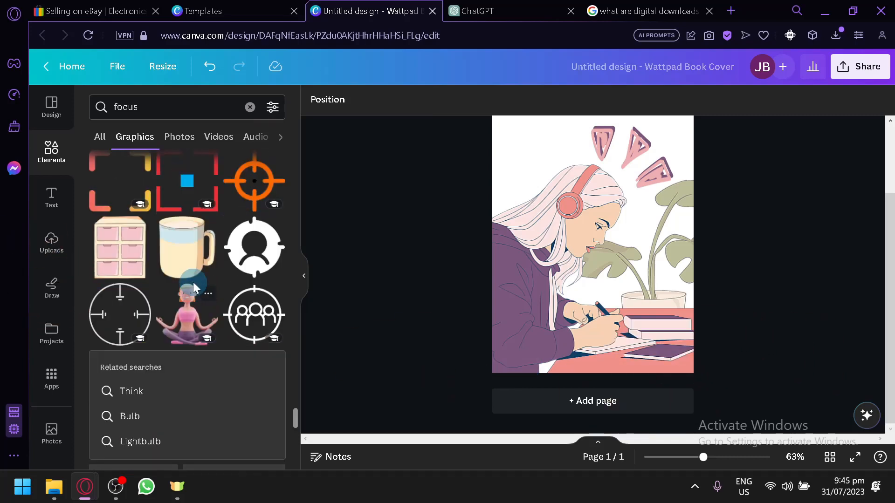
scroll(205, 279, "down", 2)
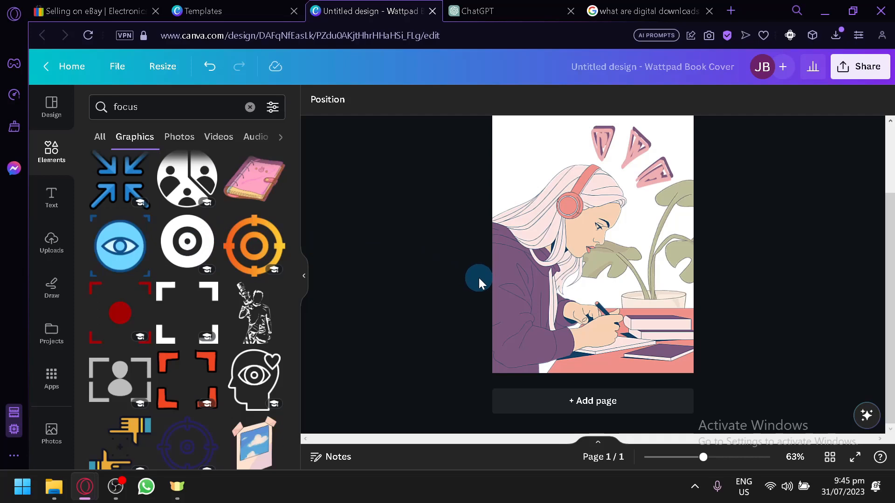
scroll(260, 306, "down", 2)
scroll(543, 309, "up", 2)
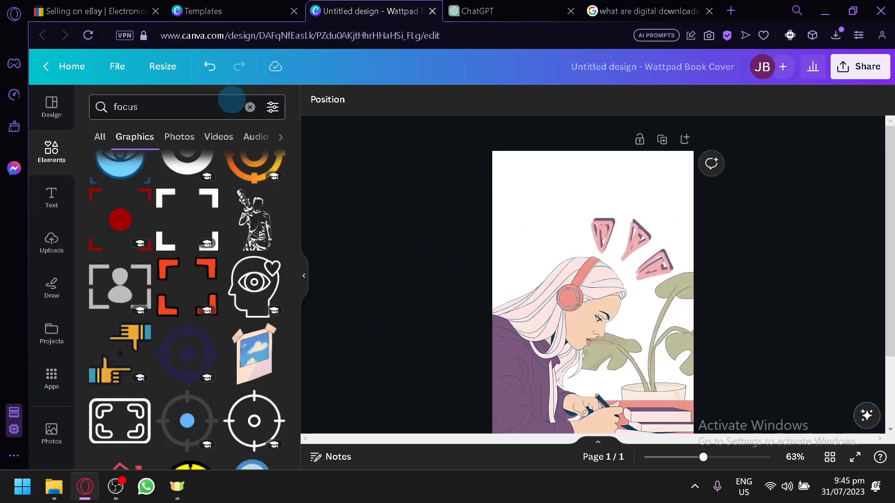
Step: Search the elements library for "focus background"
left_click(233, 108)
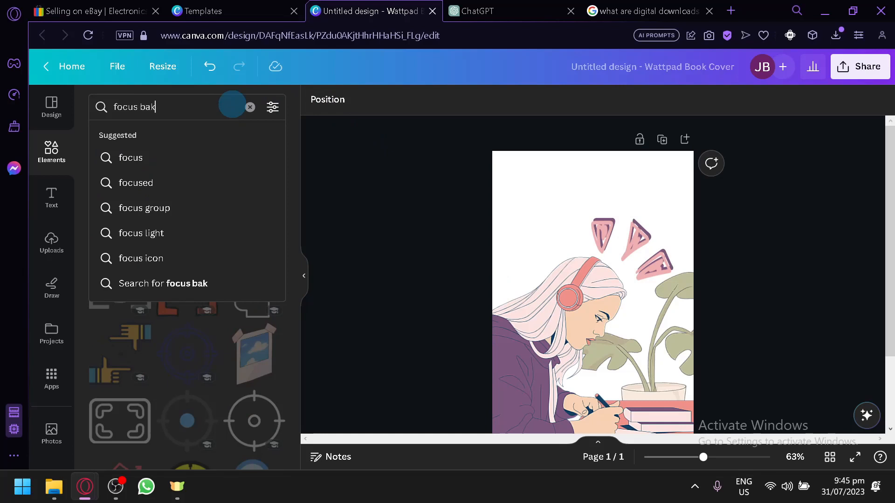
type("bakcg")
key("BackSpace")
key("BackSpace")
key("BackSpace")
type("ckground")
key("Return")
scroll(232, 220, "down", 2)
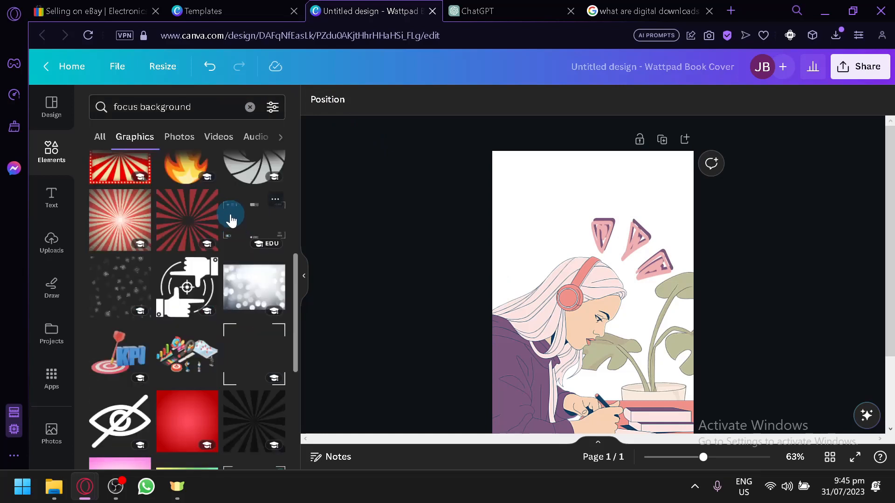
Step: Examine the photo and graphic results for "focus background" for a backdrop that suits the cover
left_click(185, 147)
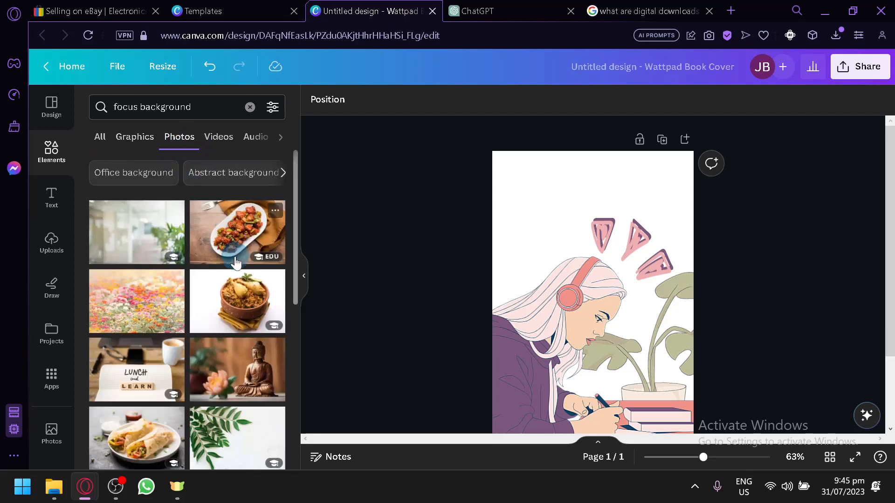
scroll(236, 263, "down", 8)
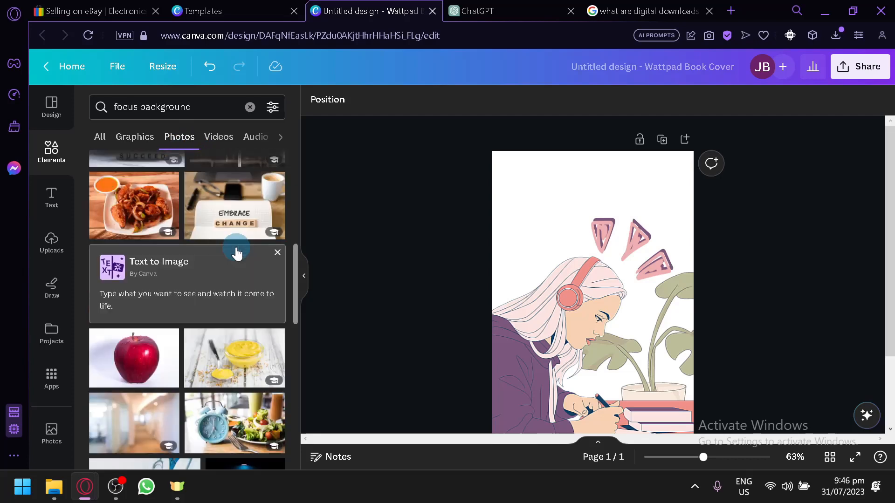
scroll(236, 254, "down", 2)
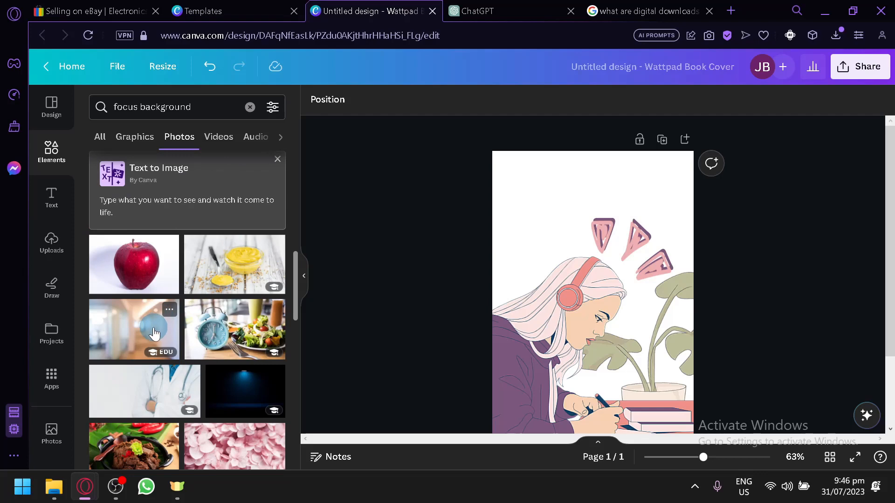
scroll(154, 334, "down", 4)
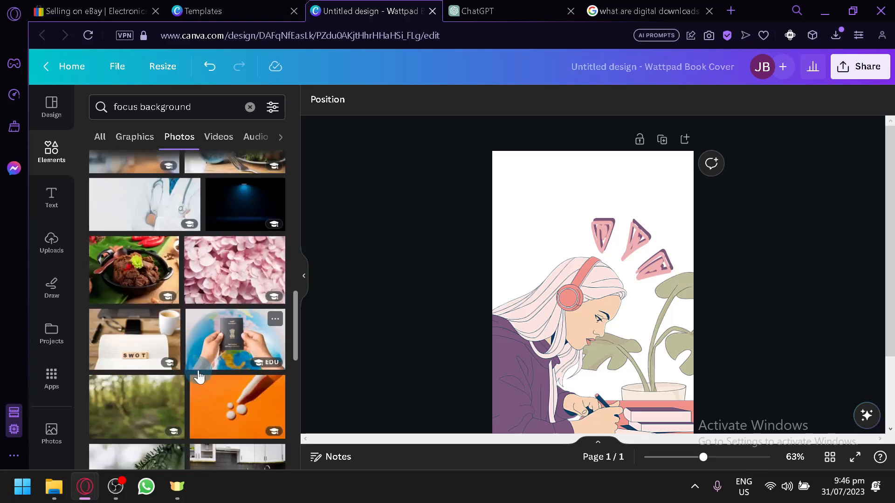
left_click(143, 139)
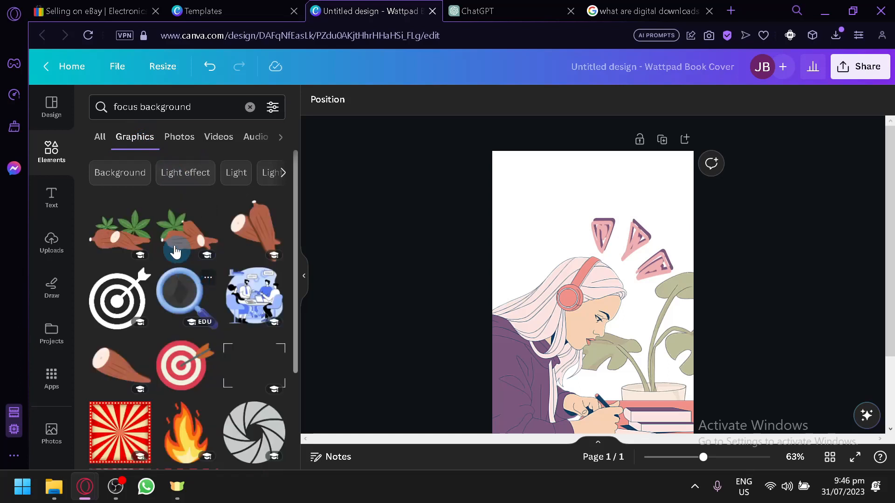
left_click(185, 138)
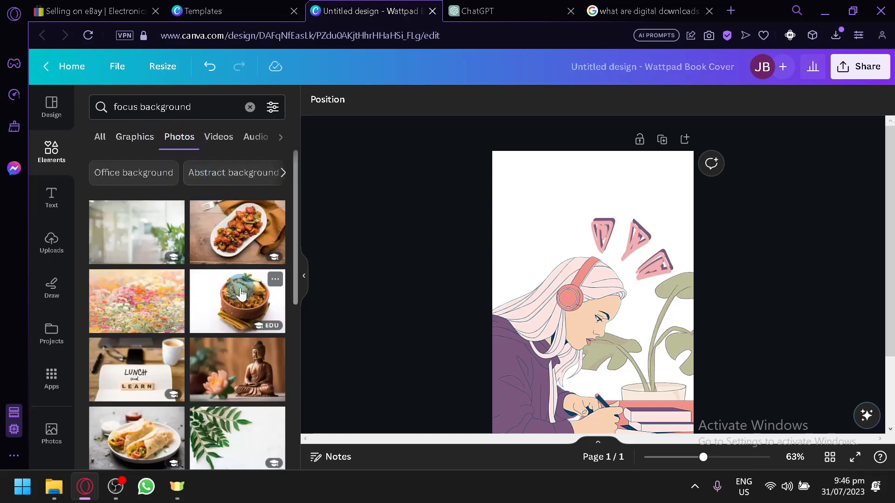
scroll(187, 298, "down", 2)
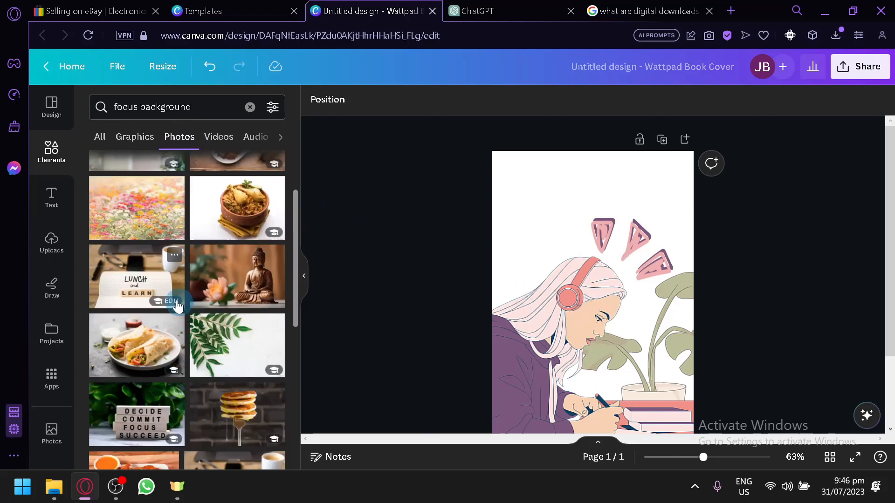
scroll(177, 305, "up", 2)
Step: Try the blurred office photo with plants as the full page background and undo it
left_click_drag(137, 233, 497, 205)
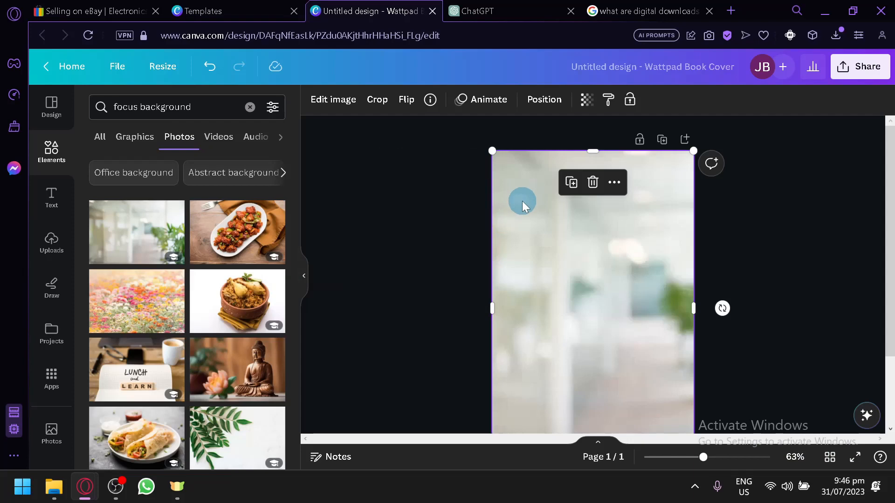
key("ctrl+z")
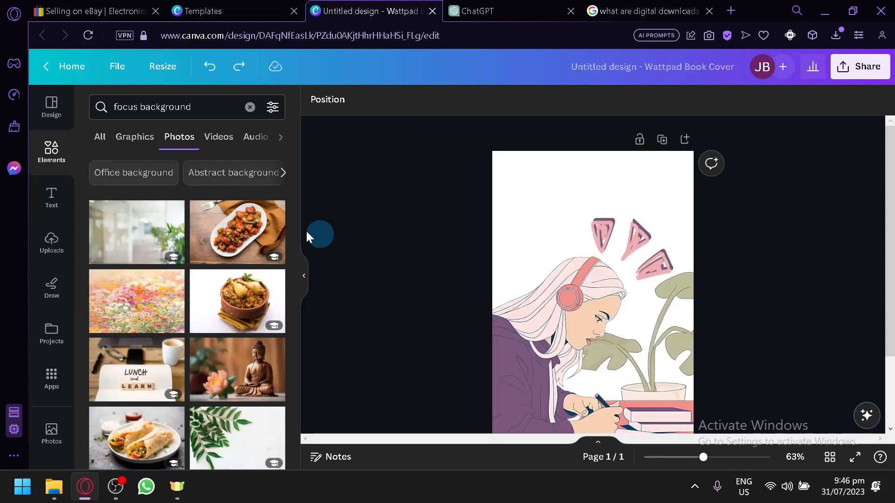
Step: Add the blurred office photo as a free image and enlarge it to about 1083.9 by 723.5 px over the cover's upper part
left_click(156, 232)
left_click_drag(626, 301, 543, 197)
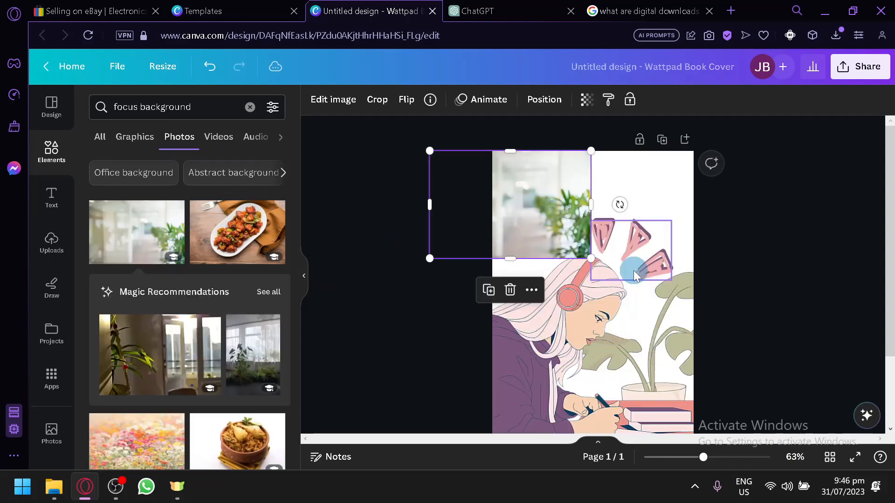
left_click_drag(587, 255, 801, 400)
left_click_drag(578, 280, 497, 247)
left_click_drag(729, 380, 796, 421)
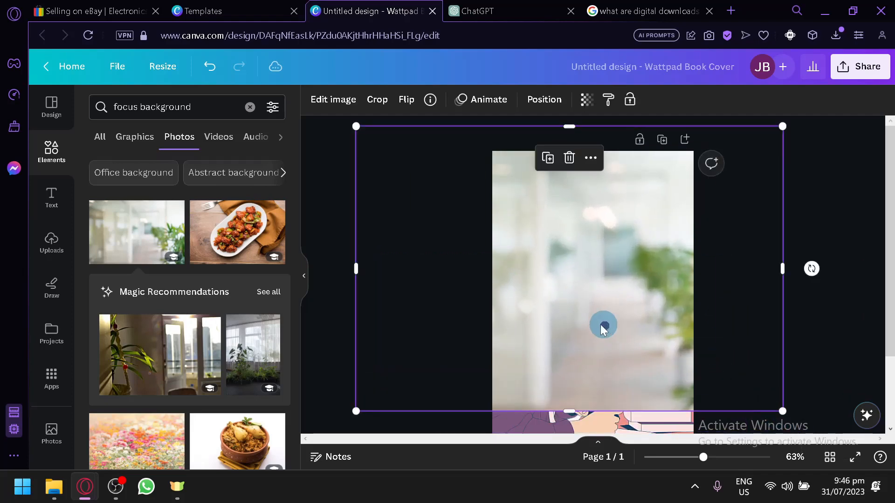
left_click_drag(603, 325, 583, 334)
Step: Send the blurred office photo to the back, behind the woman, plant and accent graphics
left_click(542, 102)
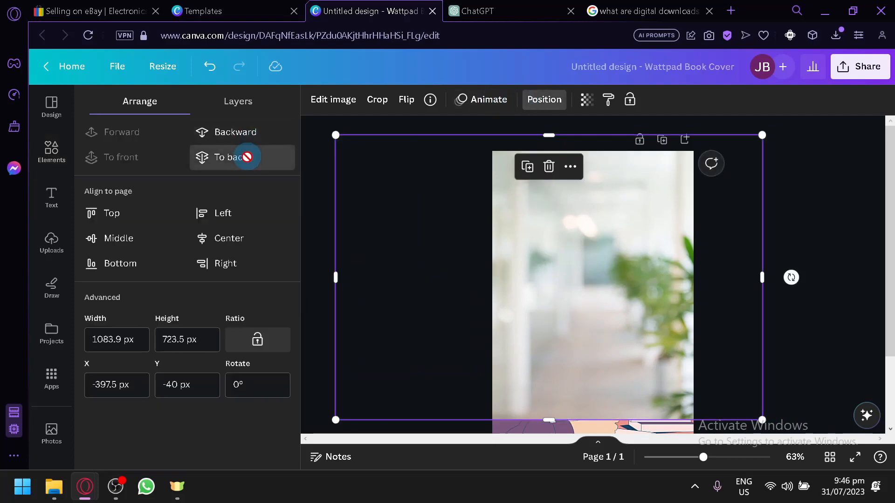
left_click(243, 156)
left_click(381, 125)
scroll(788, 305, "down", 2)
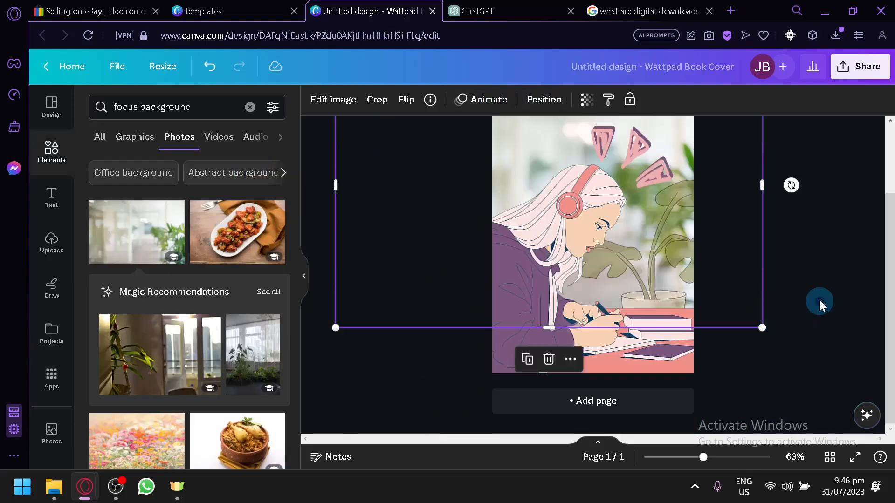
left_click(818, 300)
scroll(569, 251, "up", 2)
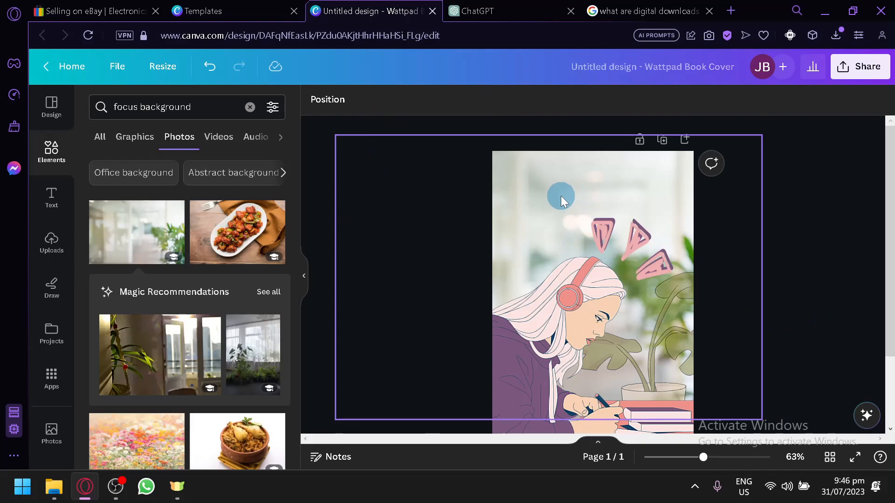
Step: Shift the woman illustration aside and make the potted plant more opaque through its transparency setting
left_click(661, 355)
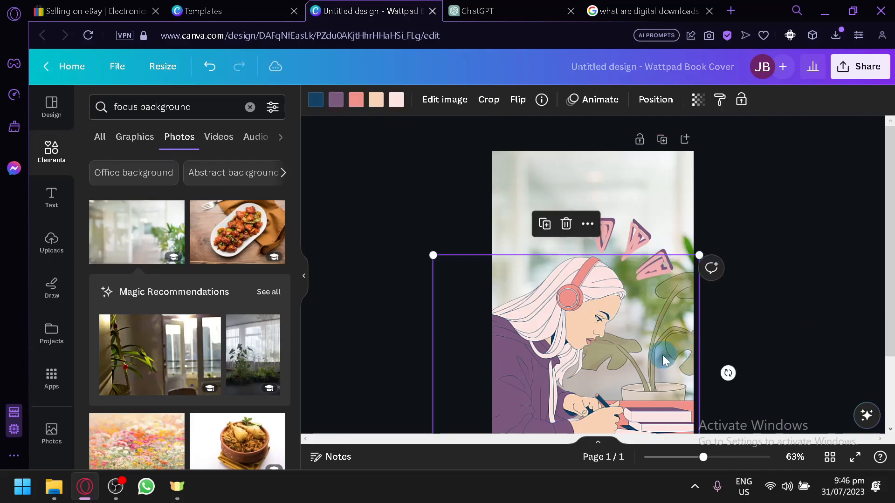
left_click_drag(645, 317, 585, 309)
left_click(672, 338)
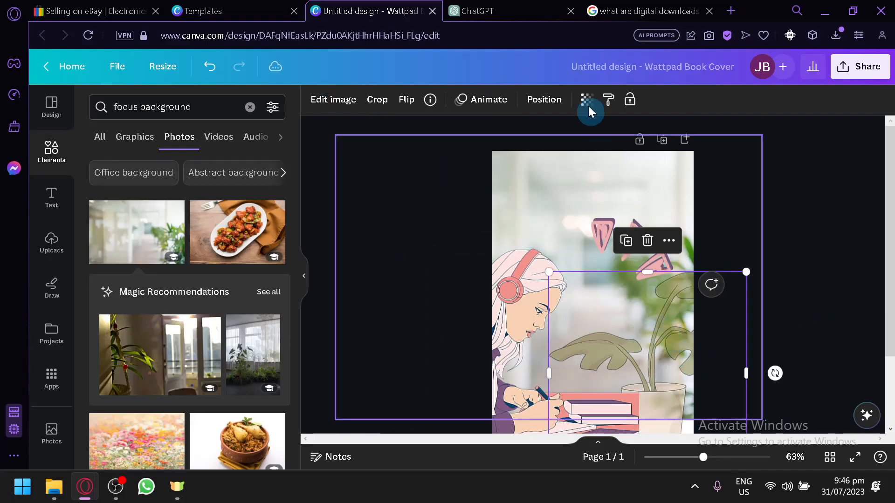
left_click(587, 104)
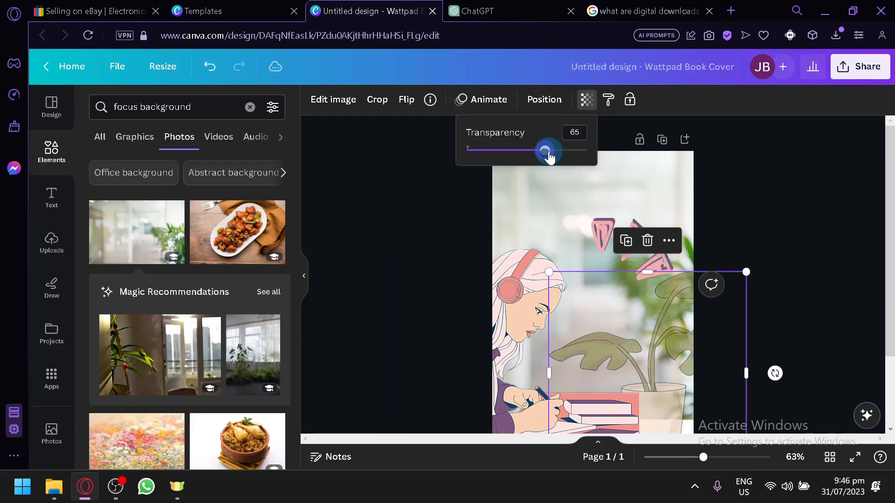
left_click_drag(545, 152, 555, 154)
Step: Move the woman illustration back in front of the plant and lower it so the desk fills the cover's bottom edge
left_click_drag(531, 303, 584, 306)
left_click(740, 249)
scroll(748, 244, "down", 2)
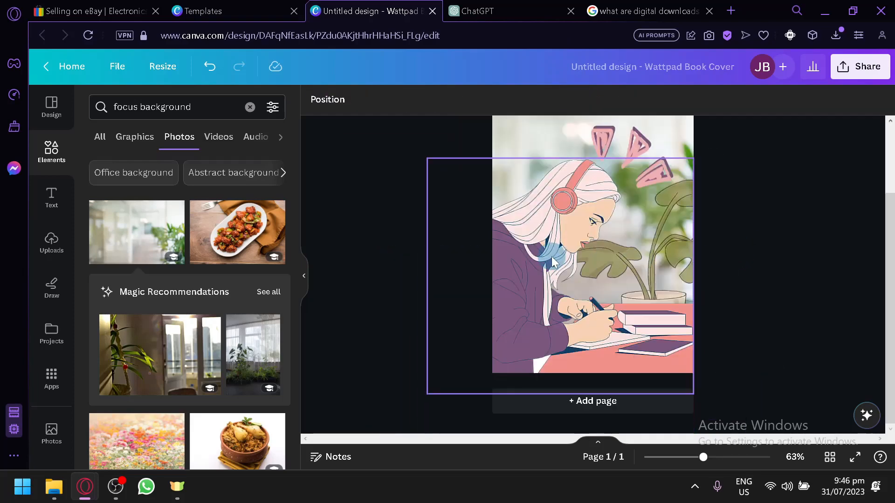
left_click(553, 256)
left_click(764, 255)
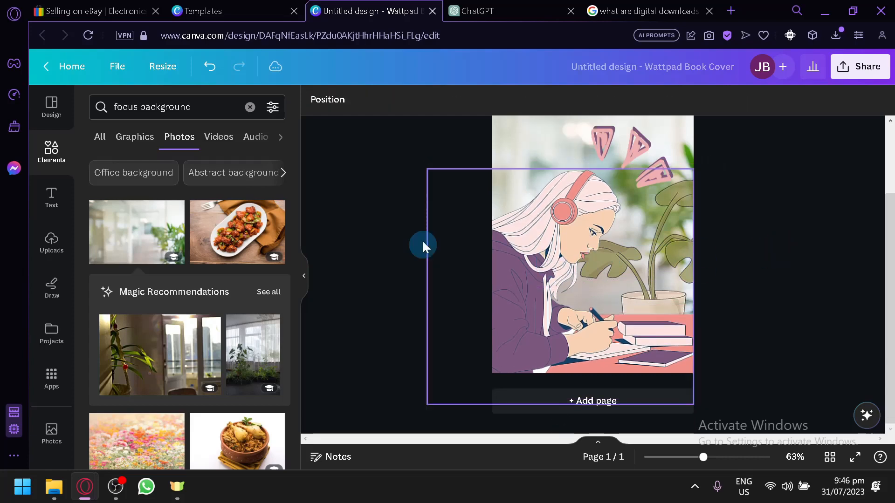
Step: Examine the text font combinations for a title style that suits the focus cover
left_click(52, 194)
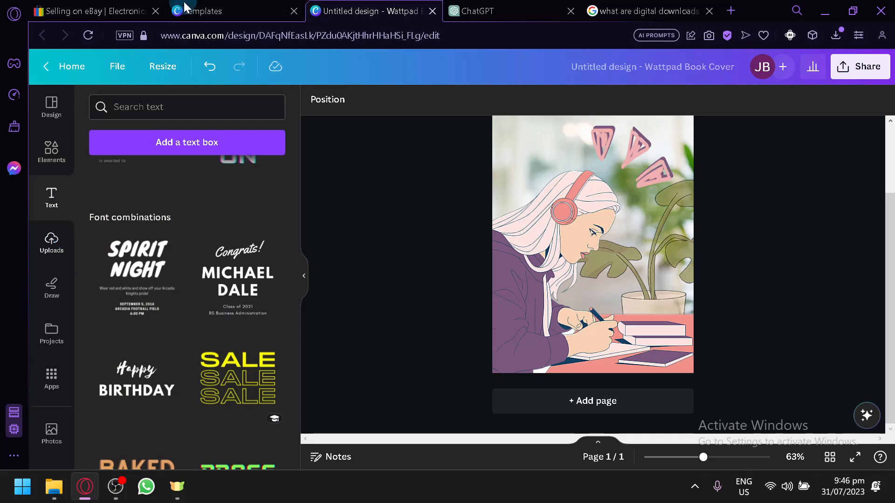
scroll(191, 336, "down", 5)
scroll(196, 337, "down", 10)
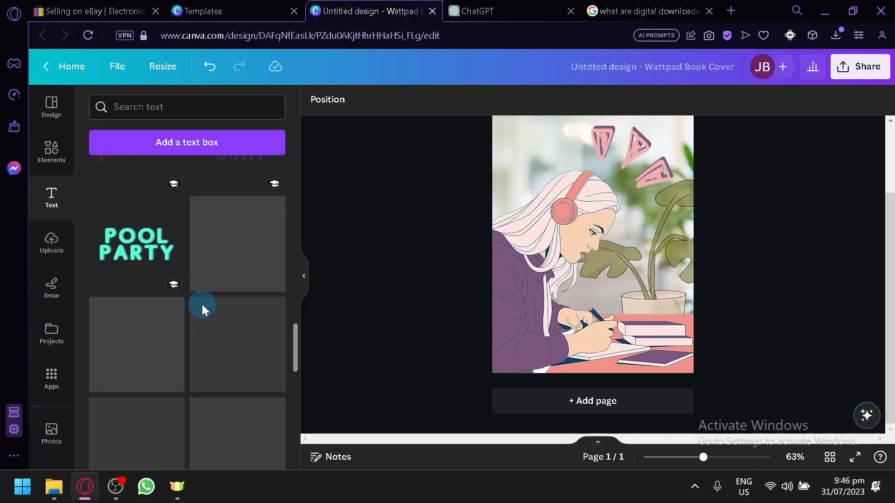
scroll(202, 304, "down", 2)
scroll(202, 304, "up", 6)
scroll(202, 294, "up", 2)
scroll(208, 280, "down", 10)
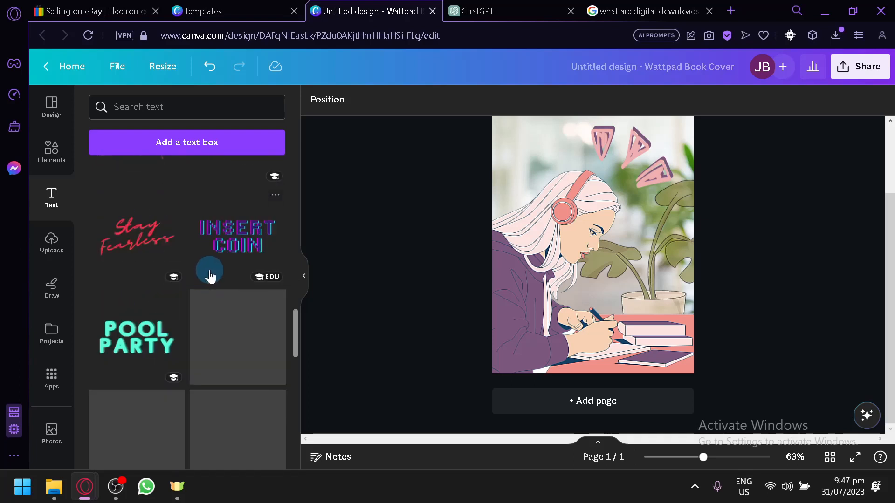
scroll(209, 269, "up", 4)
scroll(210, 269, "down", 2)
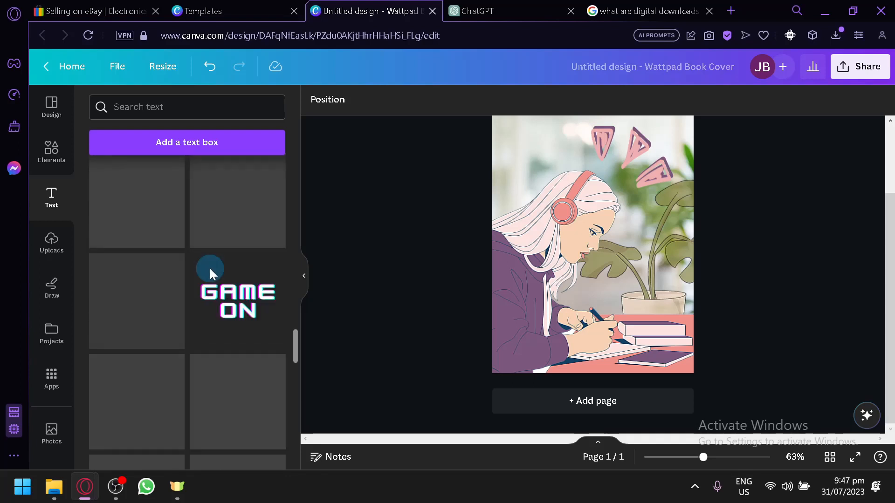
scroll(211, 272, "up", 8)
scroll(210, 271, "up", 2)
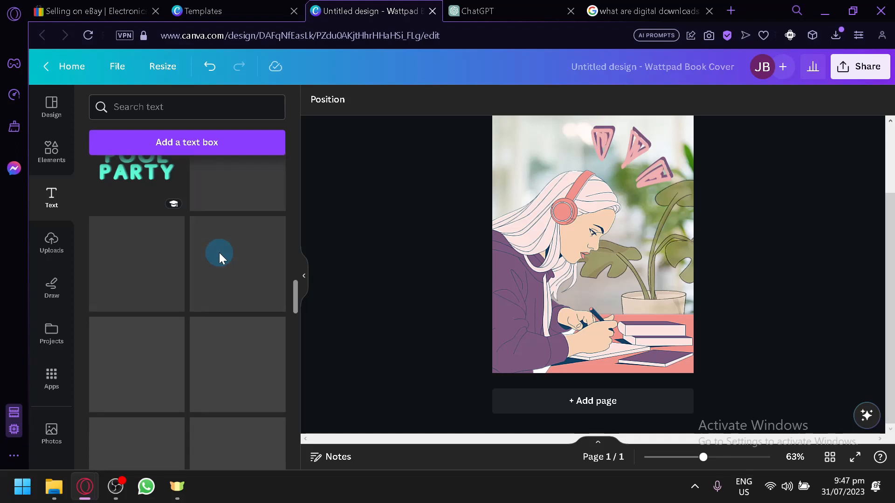
scroll(219, 253, "up", 3)
scroll(220, 255, "down", 5)
scroll(220, 263, "down", 7)
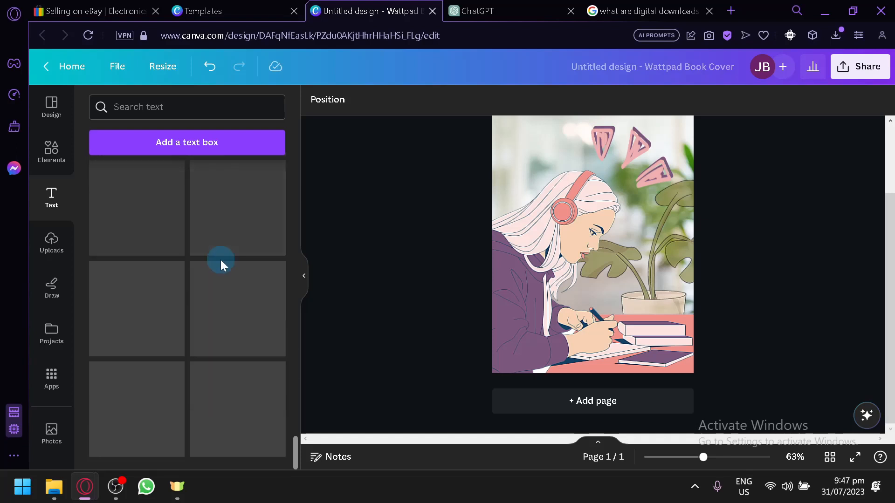
scroll(220, 260, "up", 12)
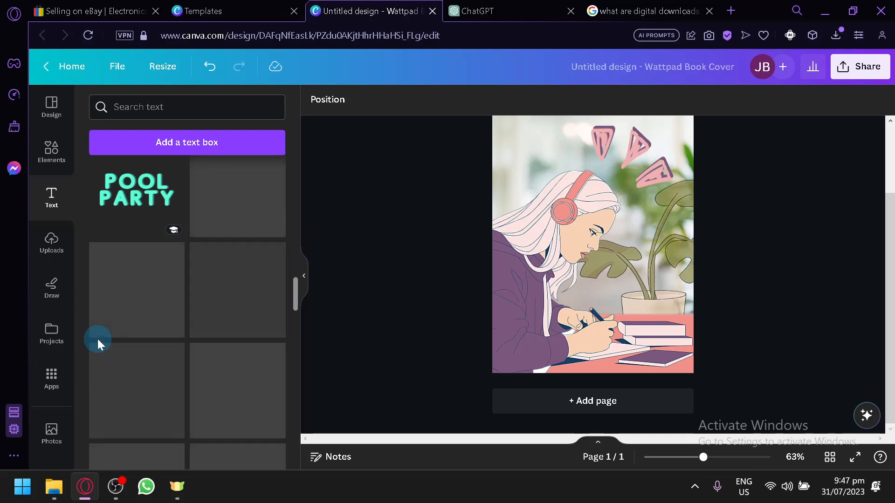
Step: Check the eBay selling page and return to the default text styles in the cover design
left_click(120, 10)
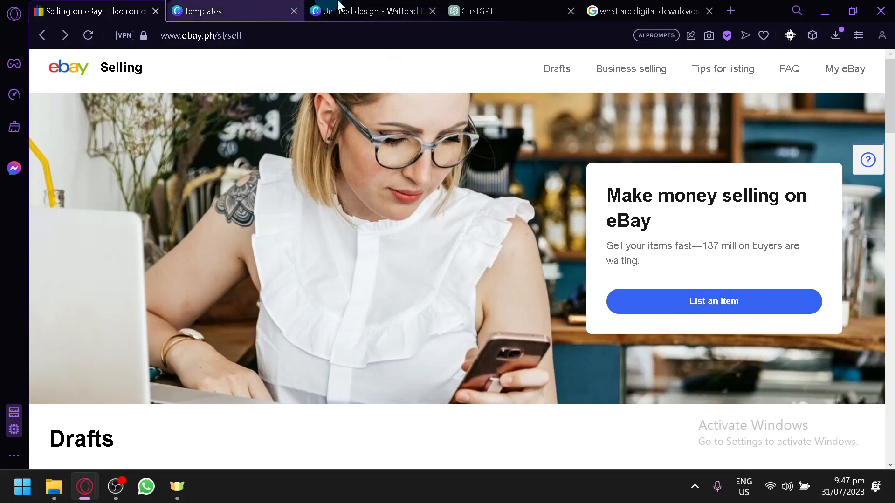
left_click(360, 11)
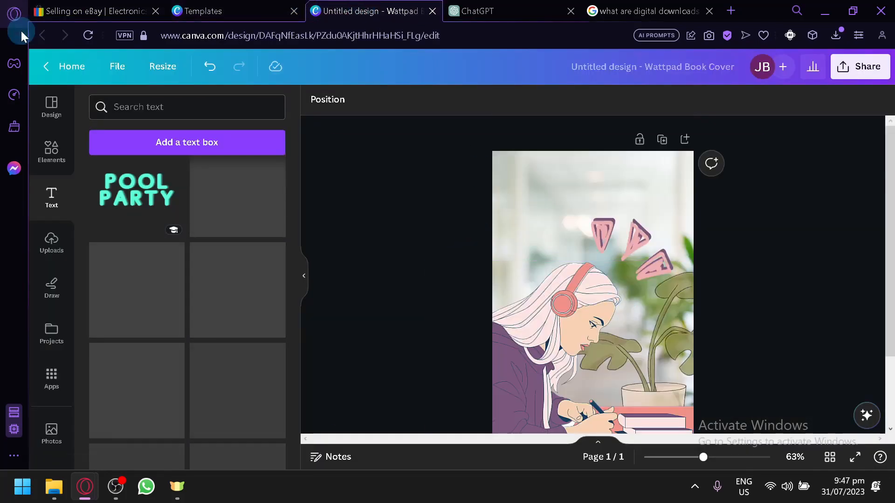
scroll(254, 275, "up", 5)
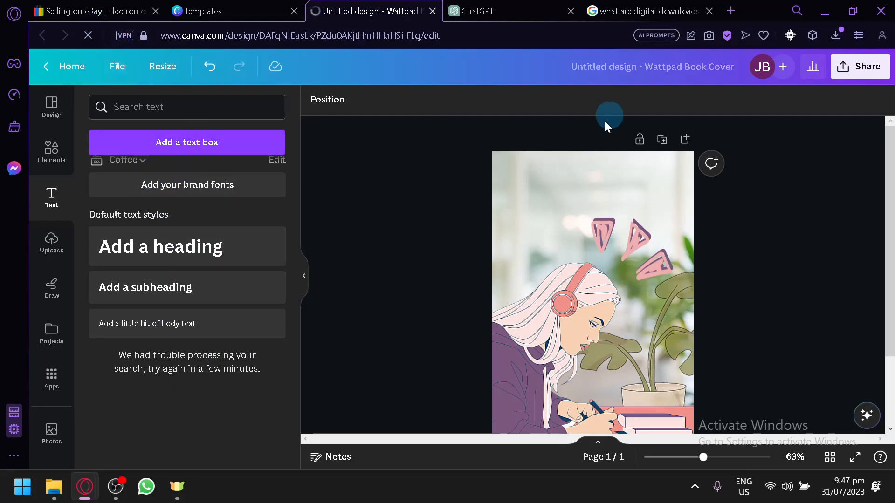
Step: Open Google Docs in place of the digital downloads search page and create a blank document
left_click(490, 6)
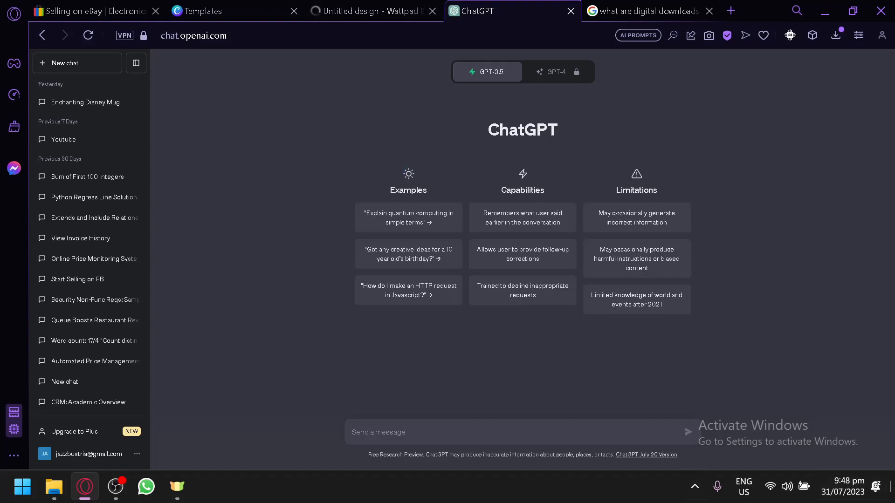
left_click(599, 10)
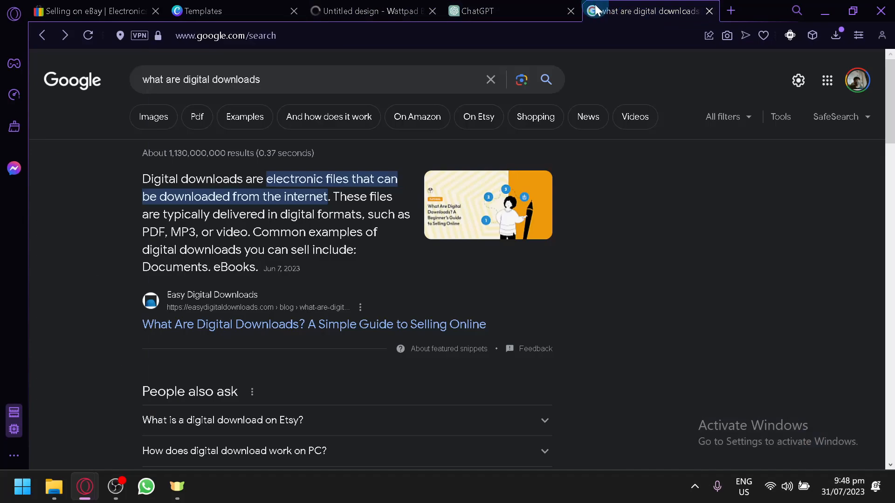
left_click(566, 30)
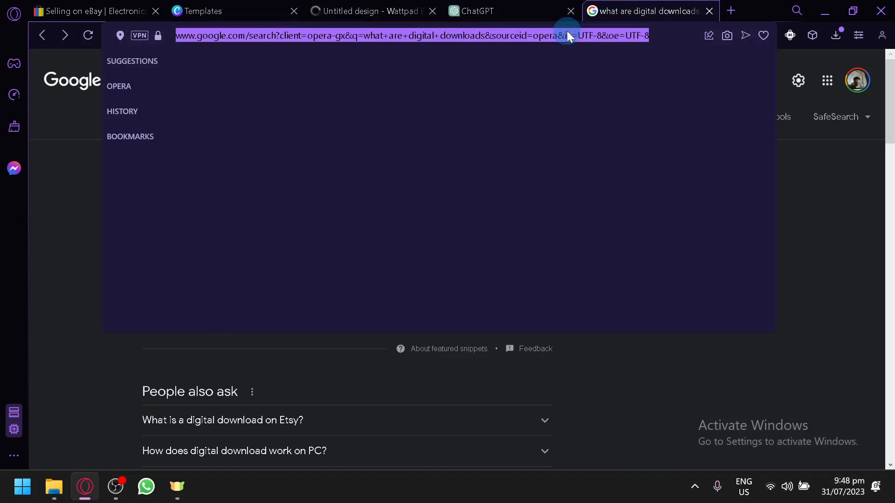
type("doc")
key("Down")
key("Return")
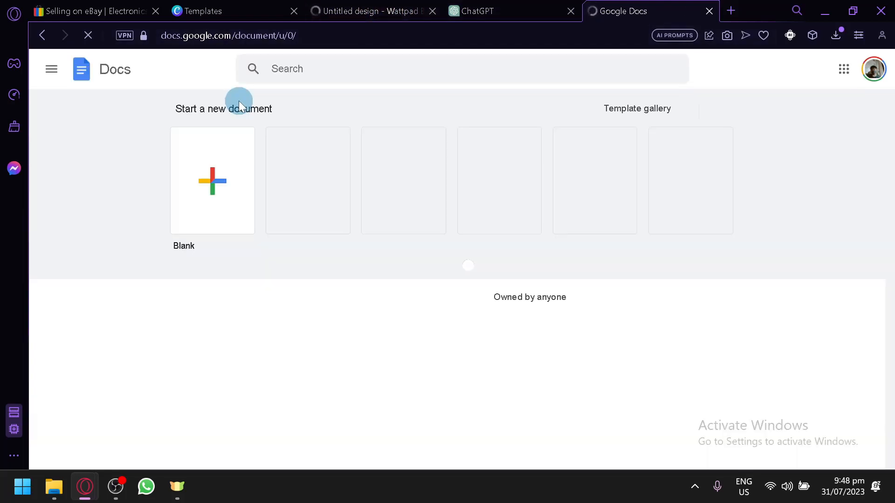
left_click(222, 142)
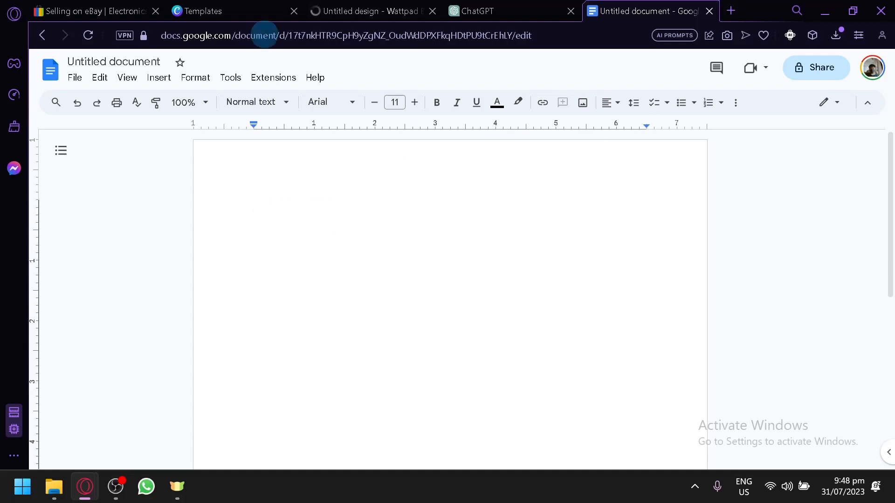
Step: Switch to the Canva templates and examine the ebook cover results for design ideas
left_click(225, 10)
scroll(394, 254, "up", 10)
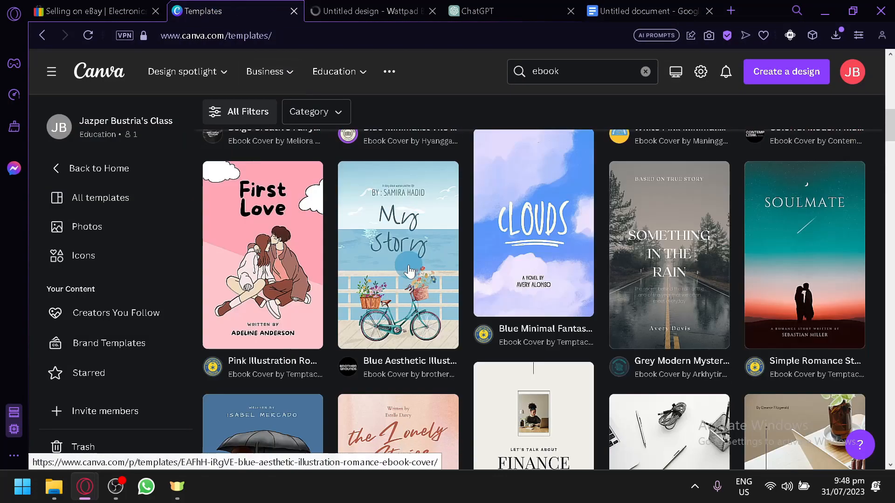
scroll(286, 346, "down", 2)
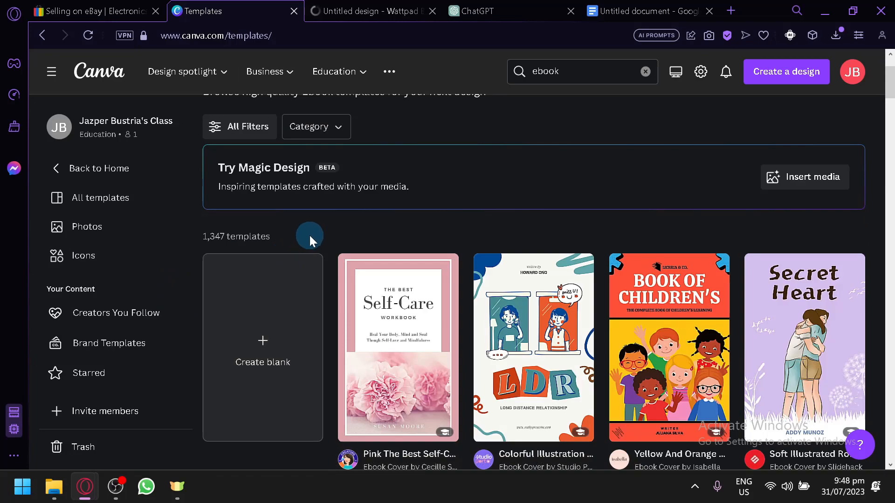
scroll(309, 236, "down", 2)
scroll(313, 235, "down", 9)
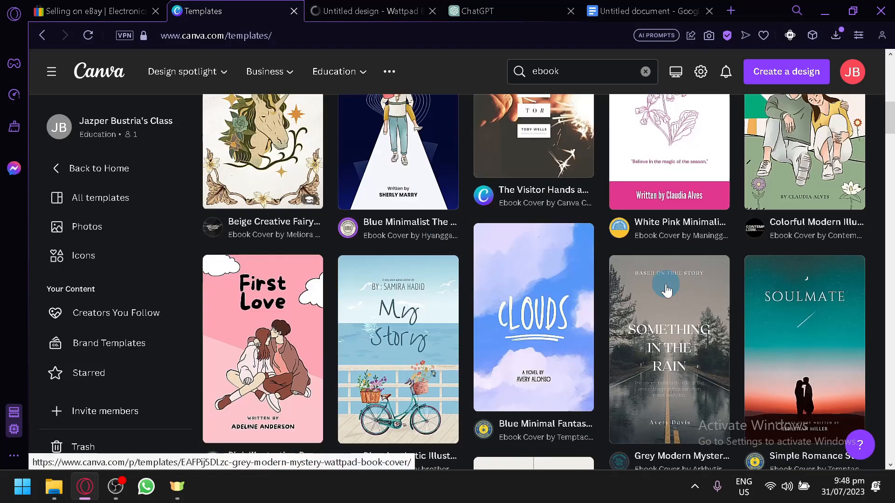
scroll(661, 237, "down", 8)
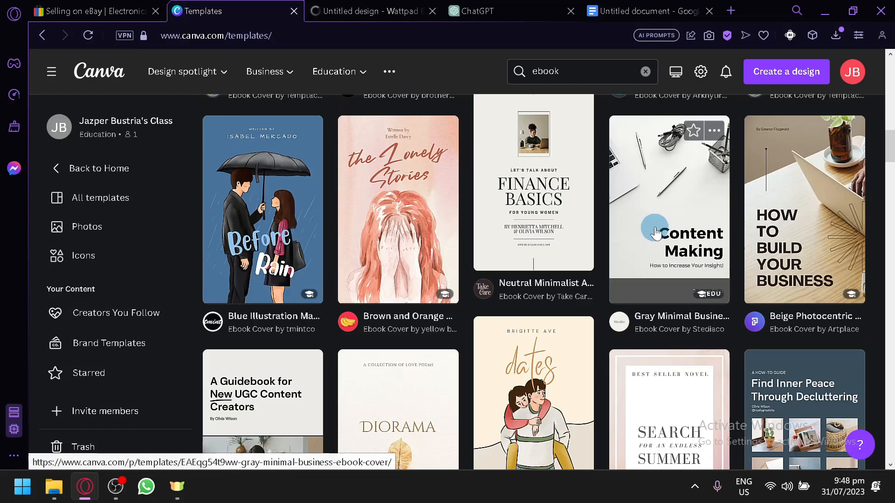
scroll(654, 233, "down", 14)
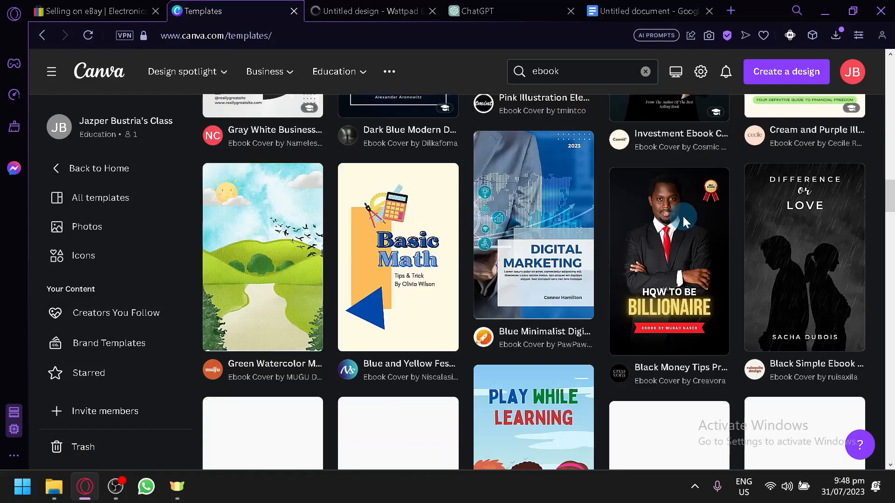
scroll(683, 216, "down", 9)
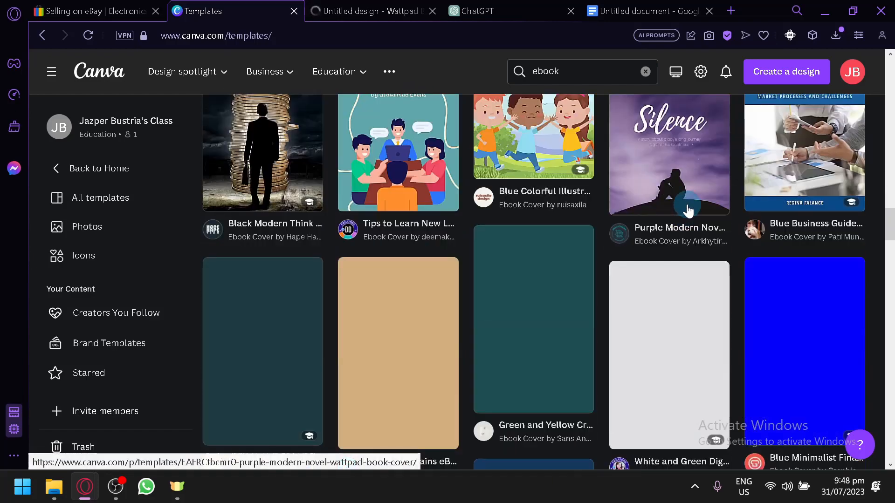
scroll(687, 205, "up", 3)
scroll(688, 196, "down", 6)
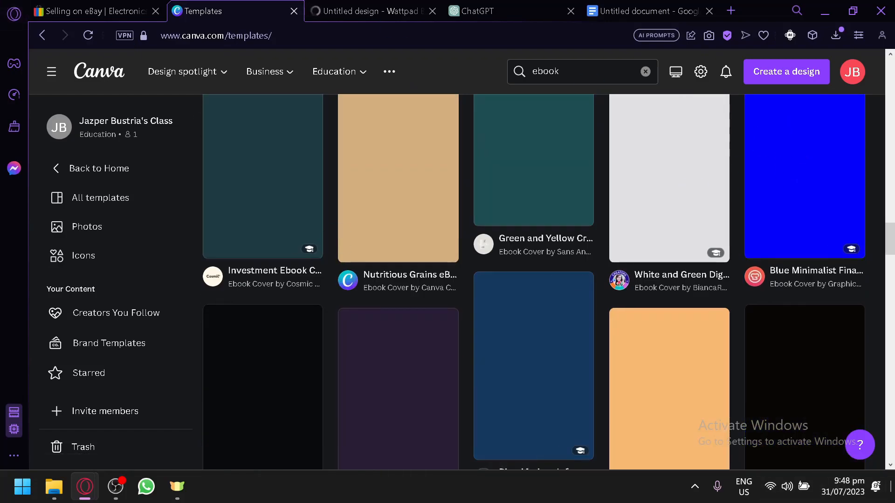
scroll(755, 328, "up", 5)
scroll(755, 328, "down", 5)
scroll(345, 290, "down", 5)
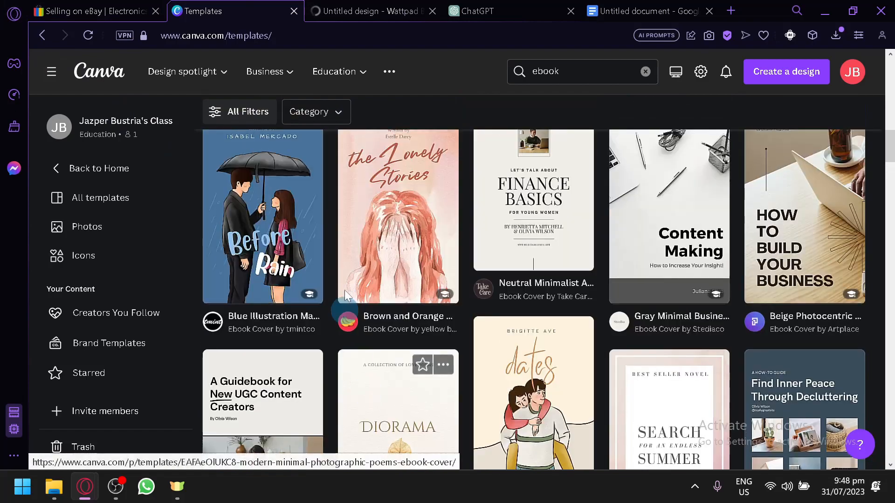
scroll(387, 298, "up", 3)
scroll(388, 298, "up", 4)
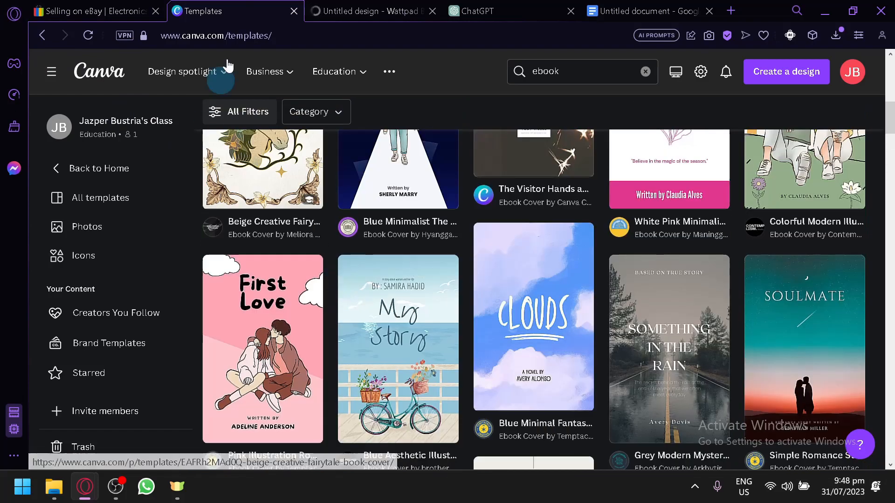
scroll(497, 185, "up", 10)
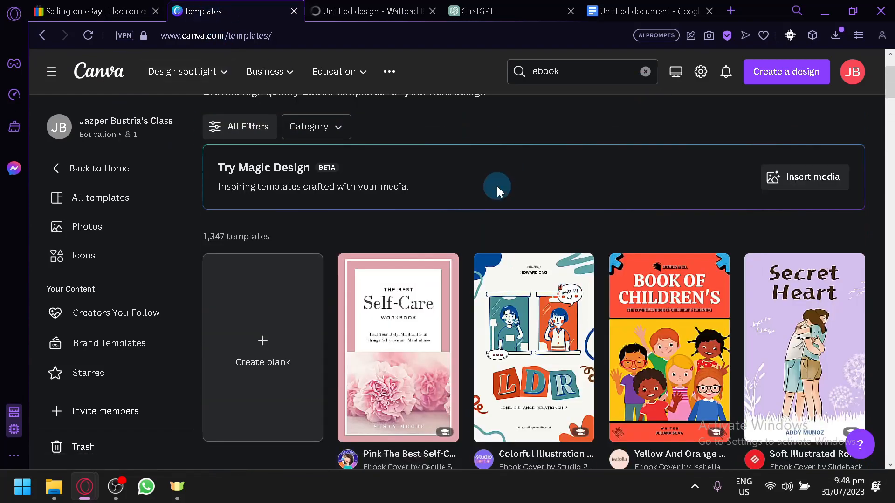
scroll(496, 185, "down", 2)
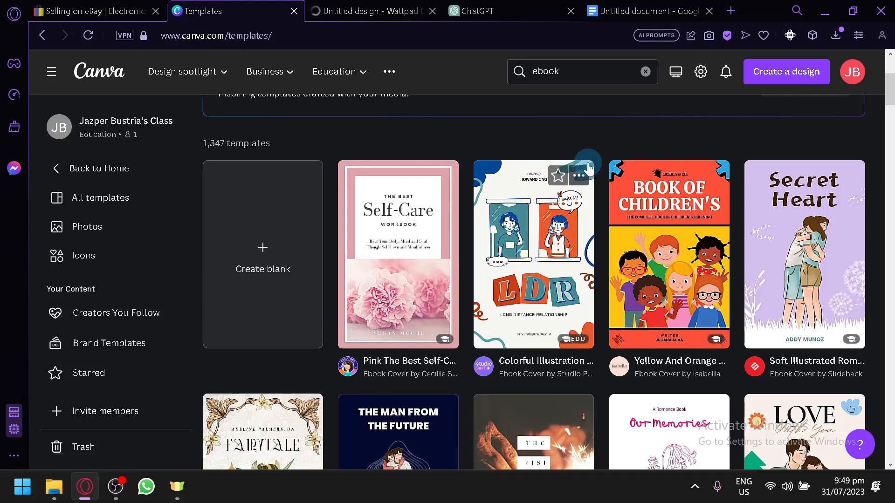
Step: Look over the open eBay selling, Canva cover design and ChatGPT pages in turn
left_click(68, 7)
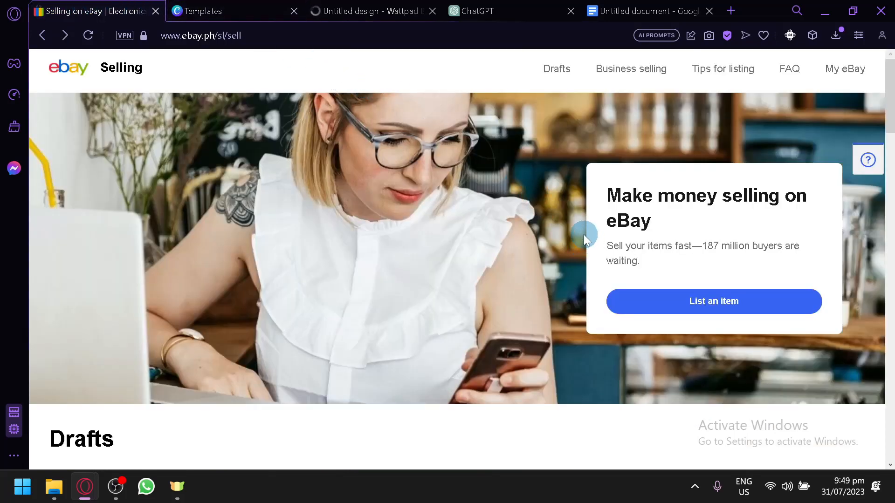
left_click(263, 5)
left_click(366, 11)
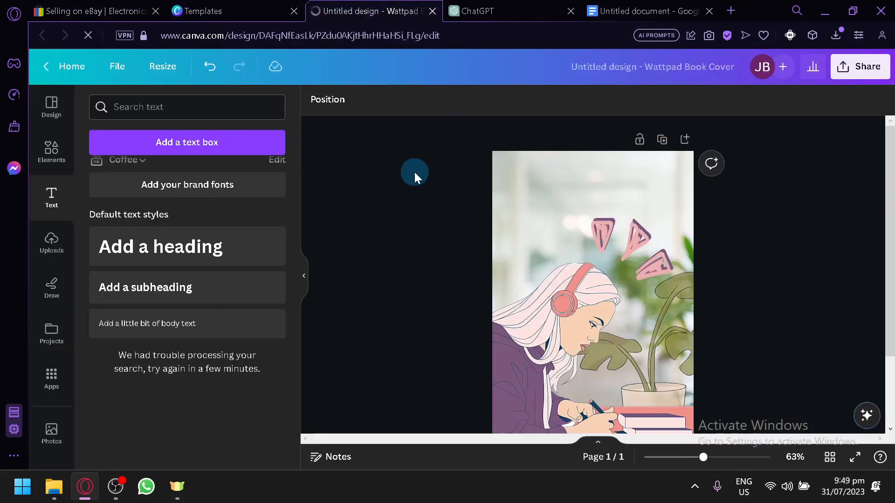
left_click(44, 147)
left_click(491, 5)
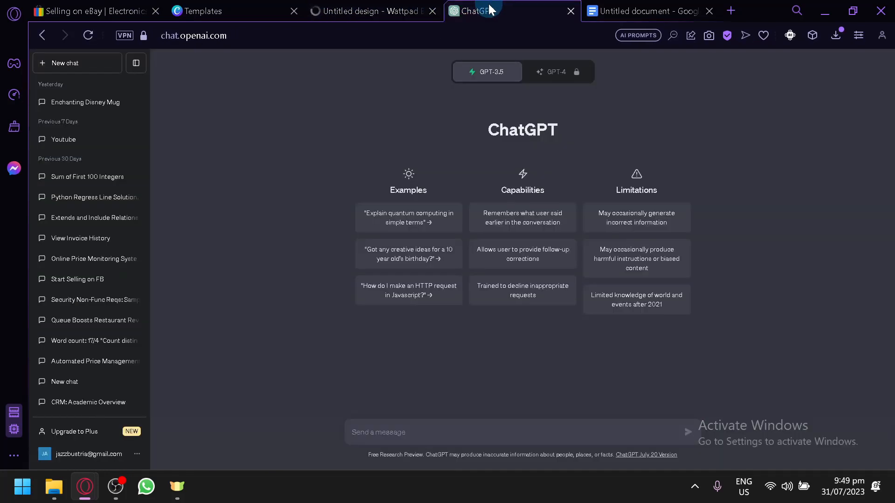
left_click(623, 4)
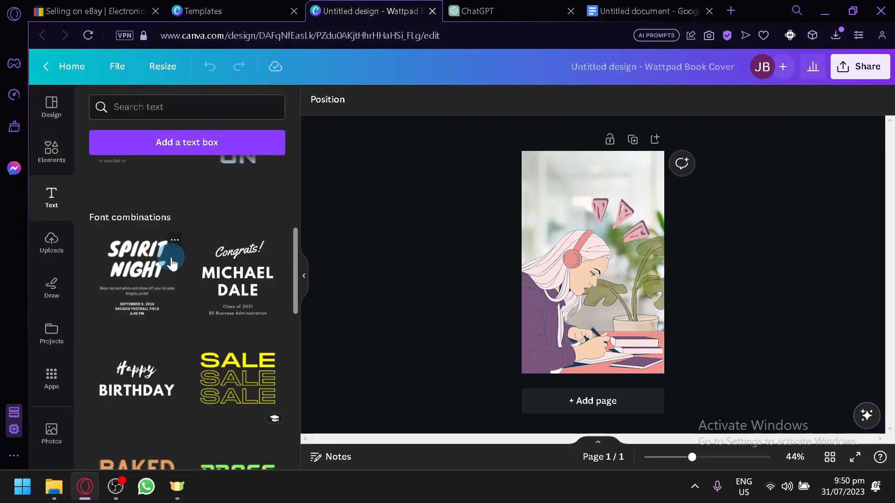
Step: Place the "cold, smooth & tasty." font combination on the upper part of the cover
scroll(175, 265, "up", 3)
scroll(174, 265, "down", 10)
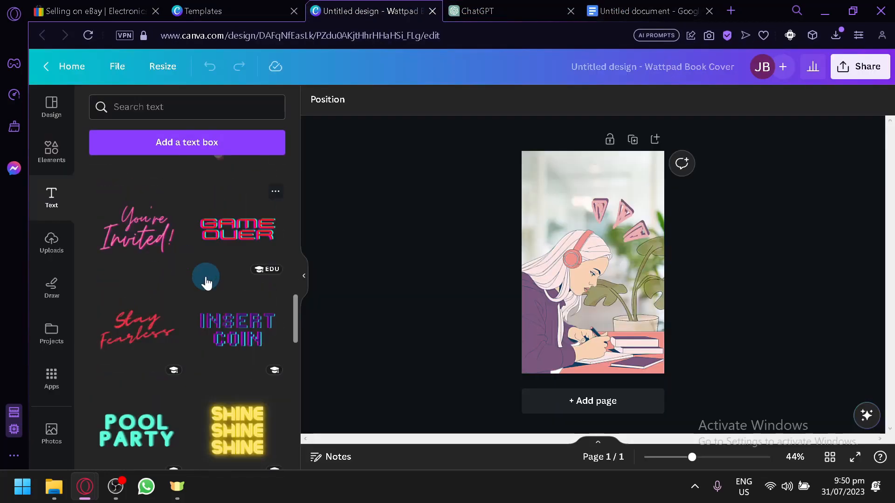
scroll(206, 283, "down", 5)
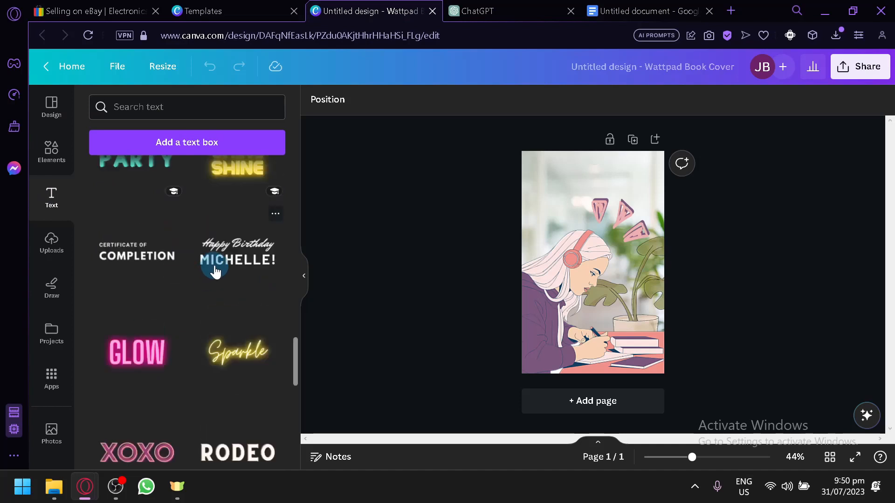
scroll(214, 271, "down", 8)
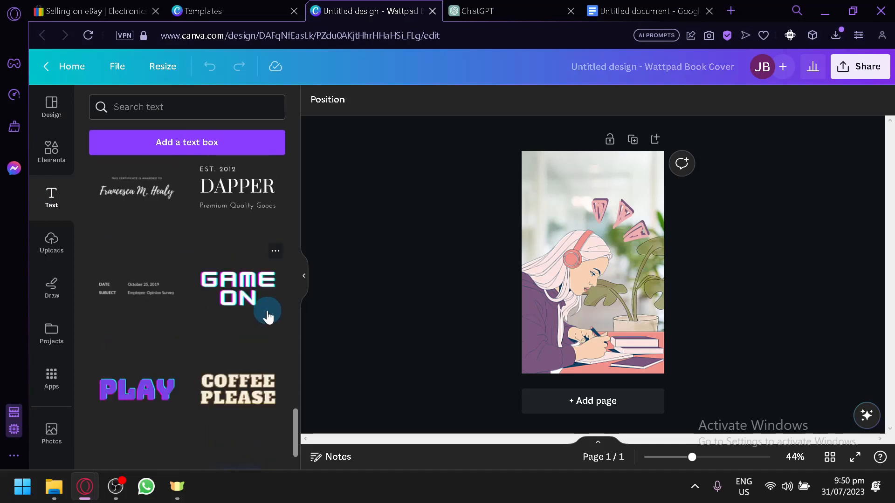
scroll(268, 317, "down", 4)
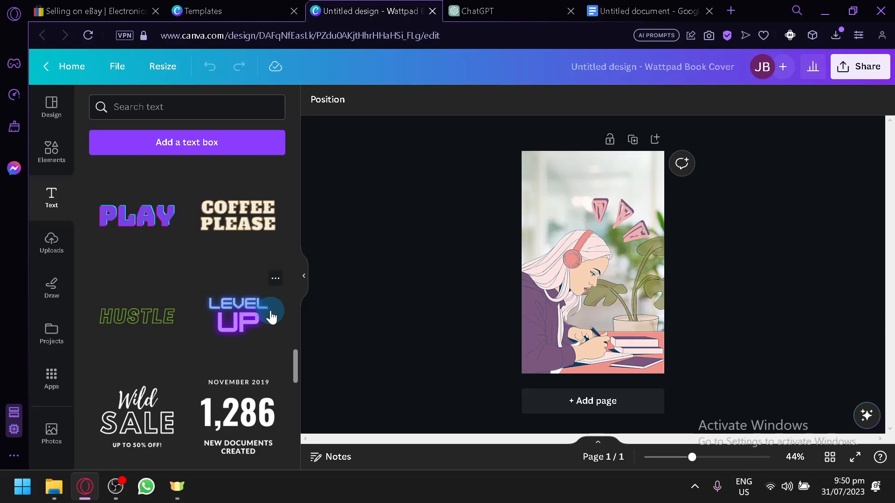
scroll(266, 311, "down", 5)
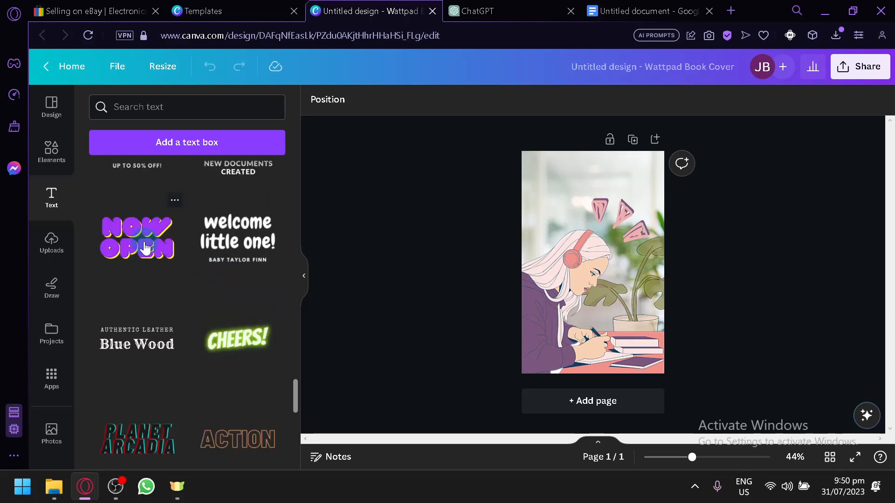
scroll(149, 252, "down", 3)
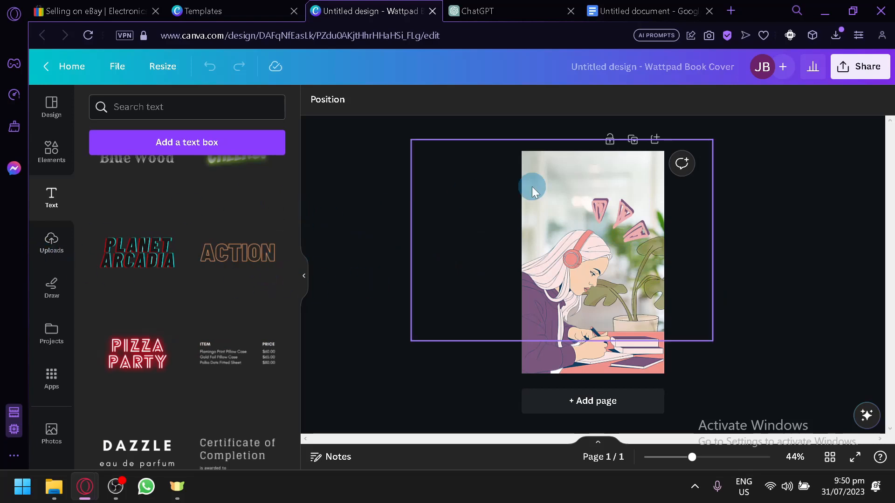
scroll(172, 243, "down", 2)
scroll(172, 243, "down", 4)
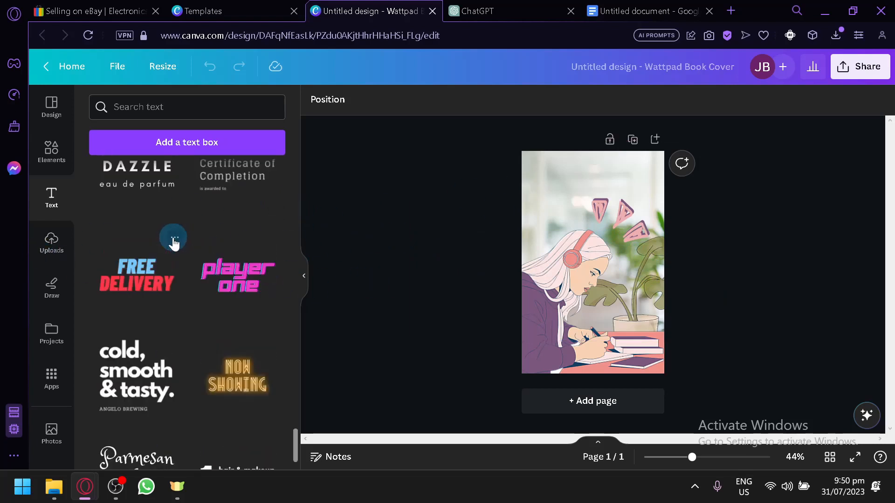
scroll(174, 243, "down", 2)
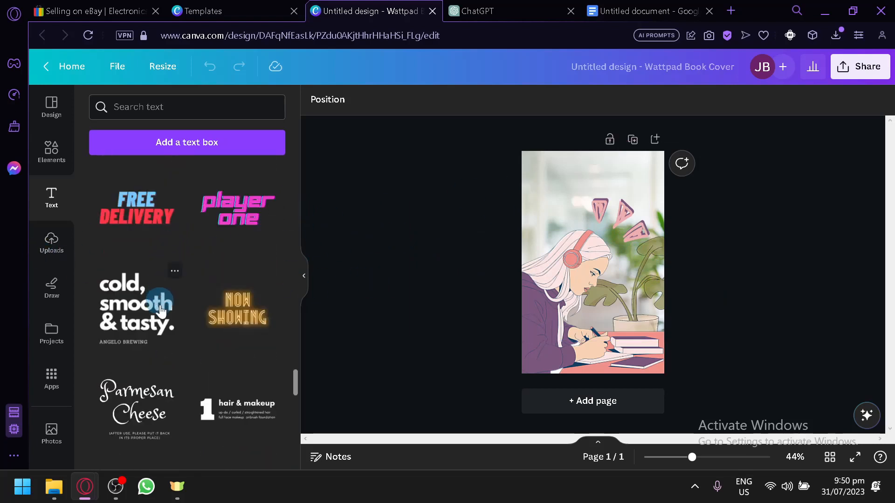
left_click_drag(124, 320, 569, 228)
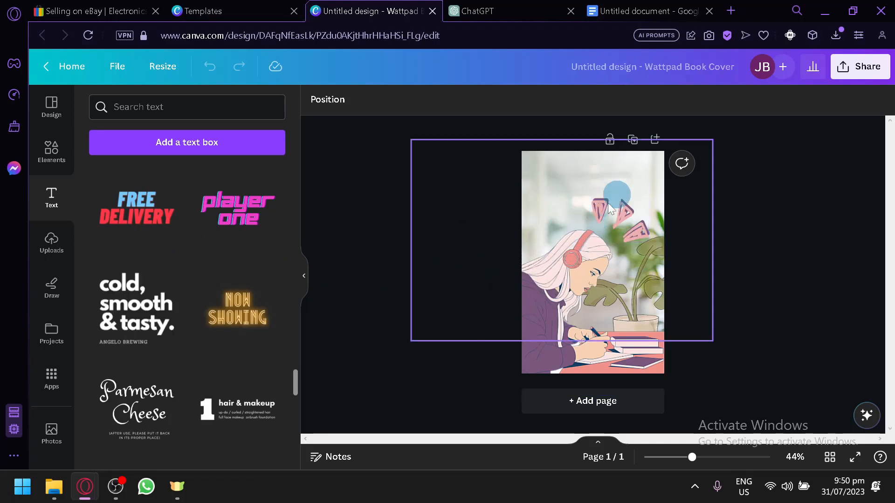
Step: Switch to ChatGPT and send the prompt: create an ebook title, creative title that is focused on "focus"
left_click(475, 11)
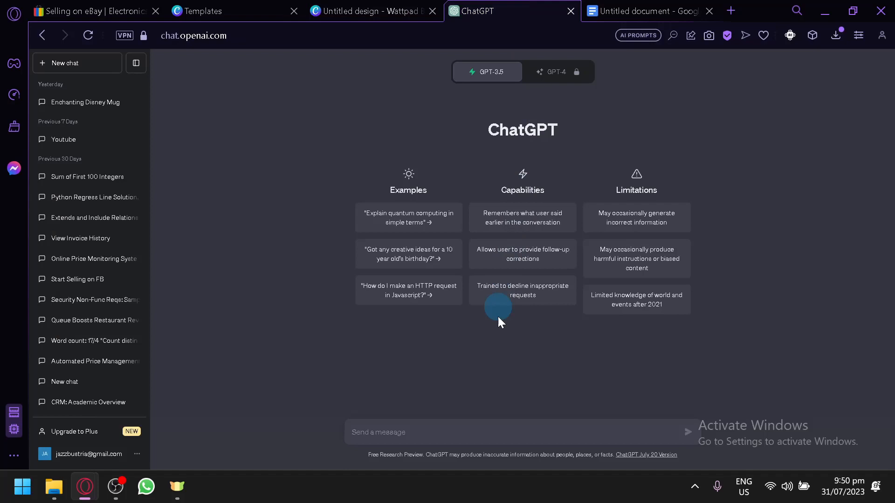
left_click(509, 425)
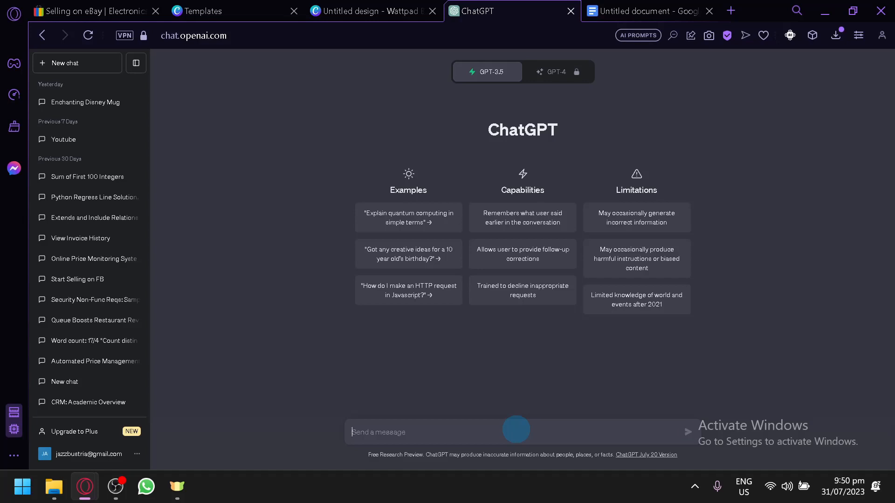
type("create an ebook title, creative title that is focused on")
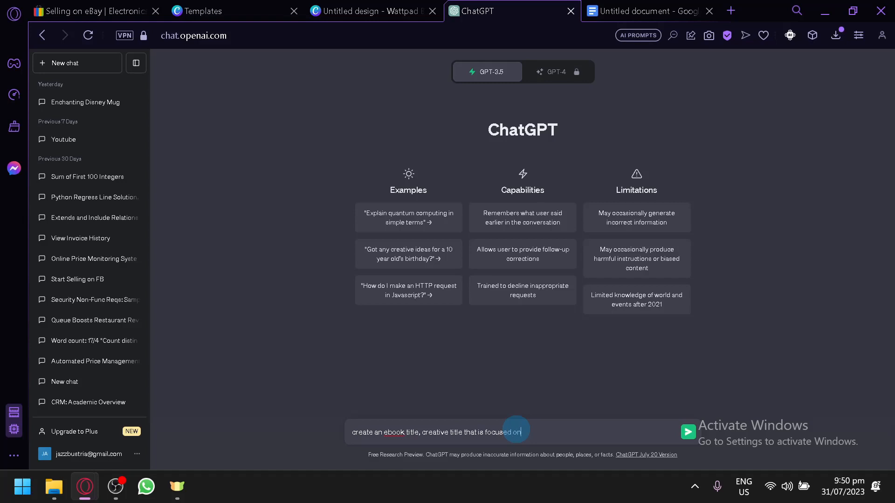
type(":")
type("focus\"")
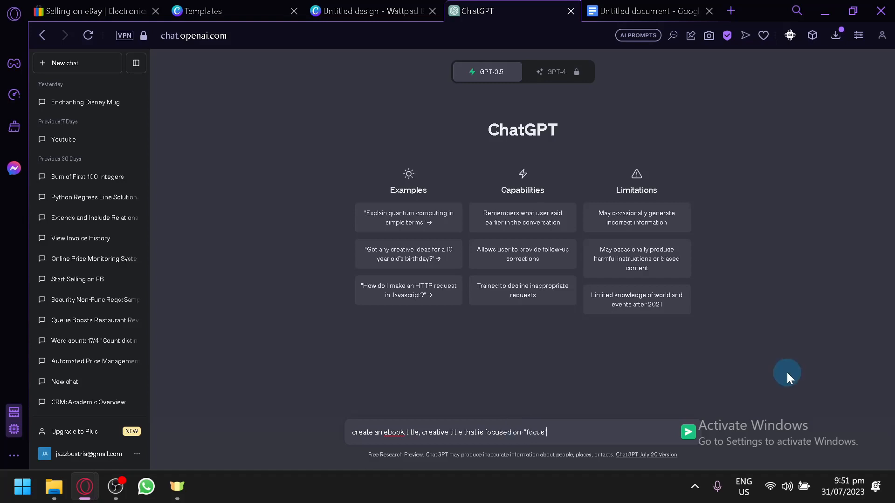
key("Return")
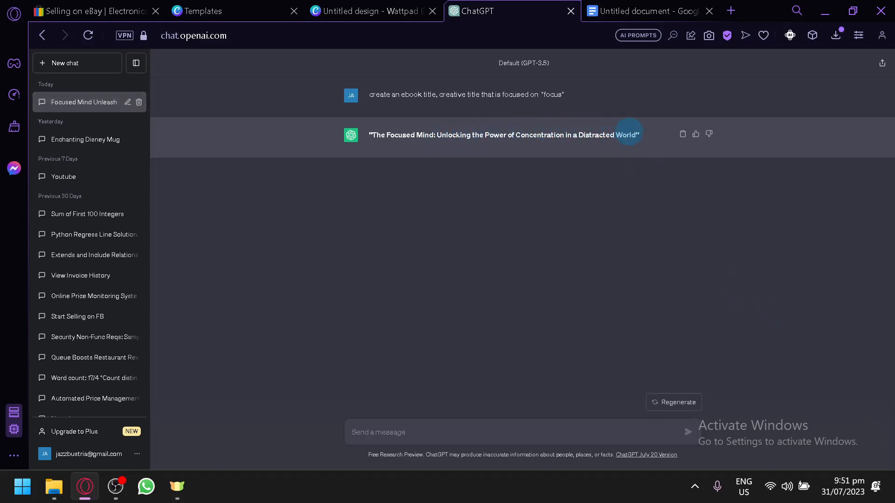
Step: Copy the ebook title suggested by ChatGPT and regenerate the response twice for alternatives
left_click_drag(639, 135, 396, 124)
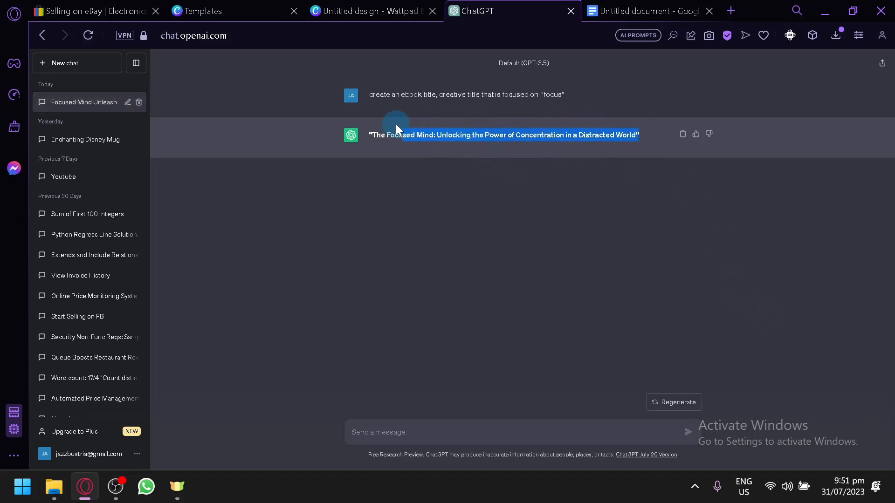
left_click(342, 10)
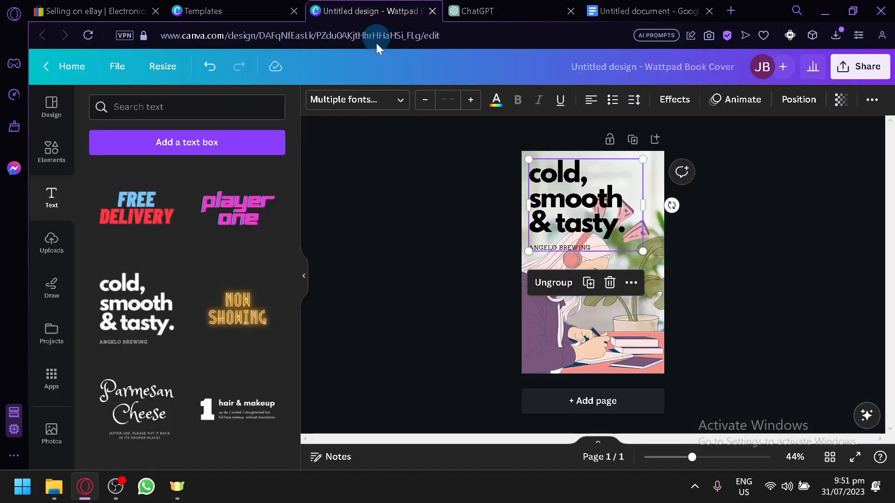
left_click(522, 7)
left_click(683, 401)
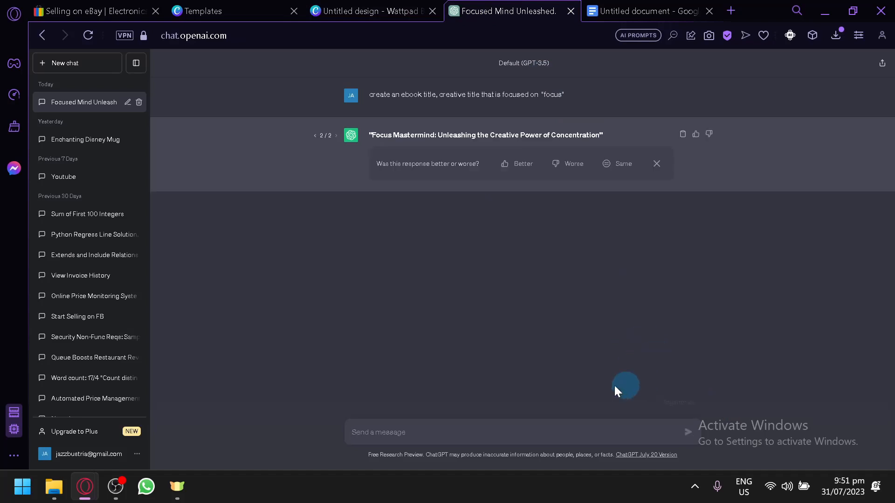
left_click(685, 405)
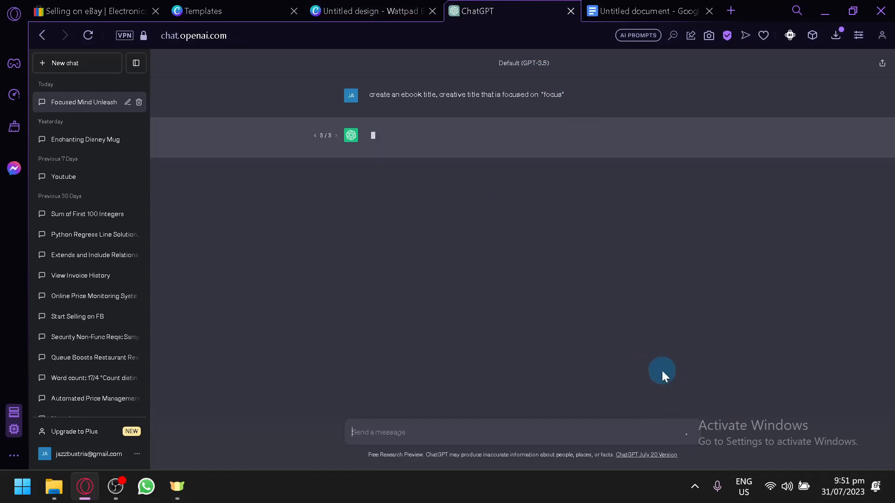
Step: Replace the cover's heading with "The Focused Mind: Unlocking the Power of Concentration in a Distracted World" in the Canva design
left_click(355, 9)
left_click(564, 210)
left_click(564, 209)
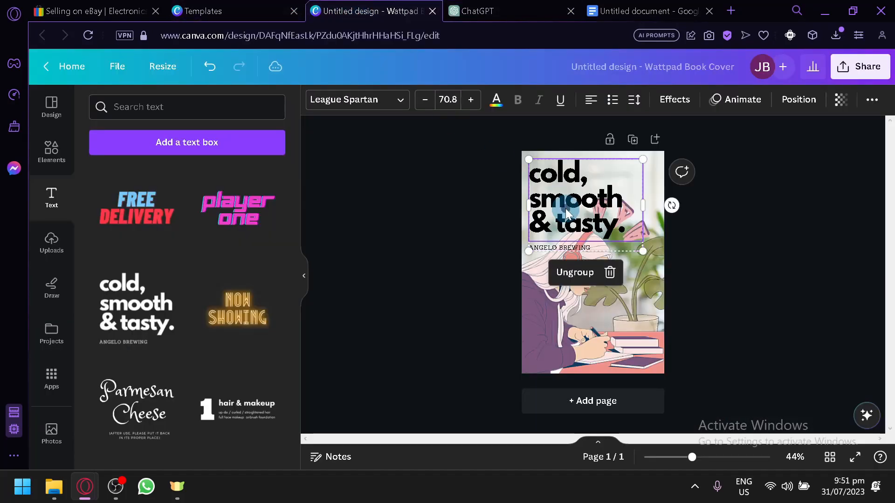
double_click(593, 224)
type("\"Focus Mastermind: Unlocking the Power of Concentration in a Distracted World\"")
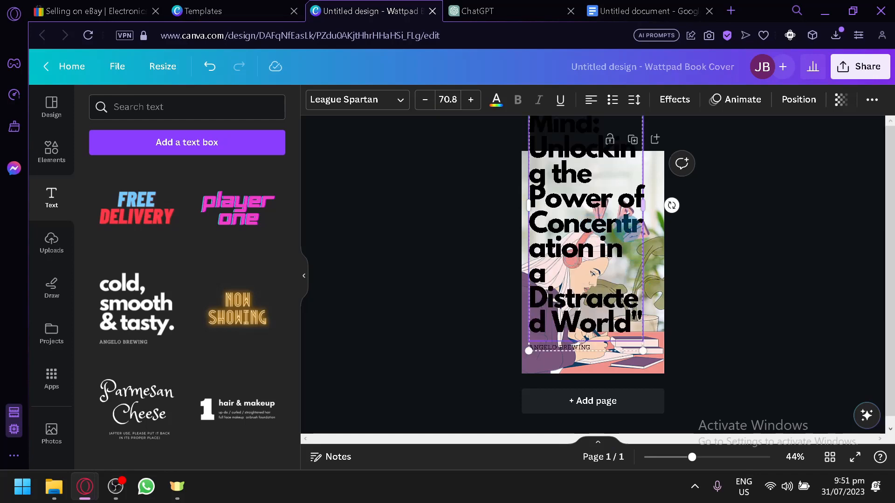
Step: Reduce the font size of the whole cover title to 38.8
key("ctrl+a")
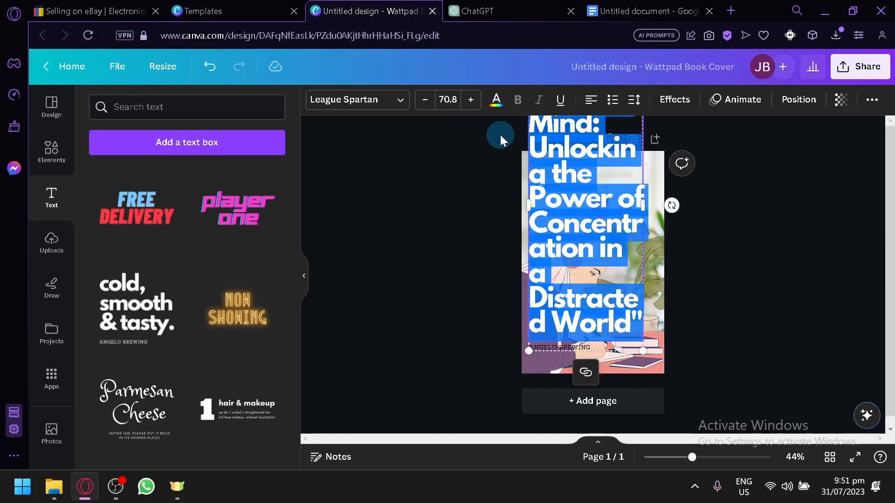
left_click(428, 101)
left_click(430, 101)
left_click(425, 100)
left_click(425, 100)
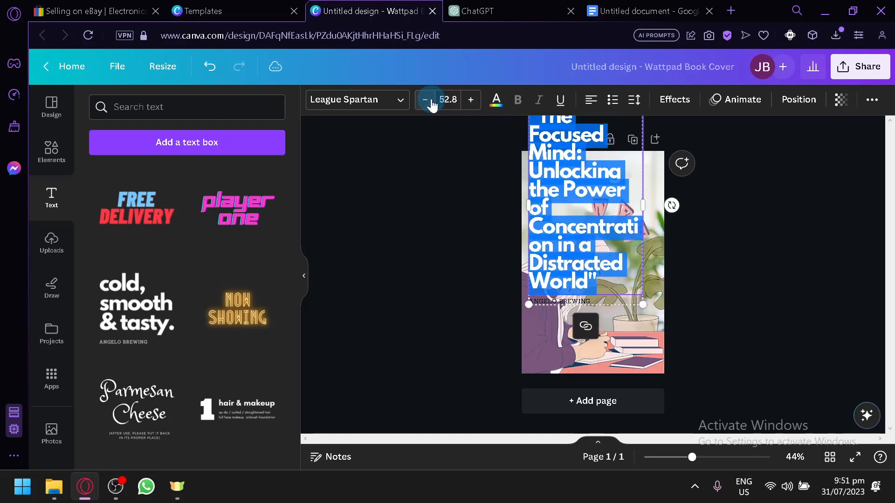
left_click(425, 101)
left_click(425, 101)
left_click(428, 100)
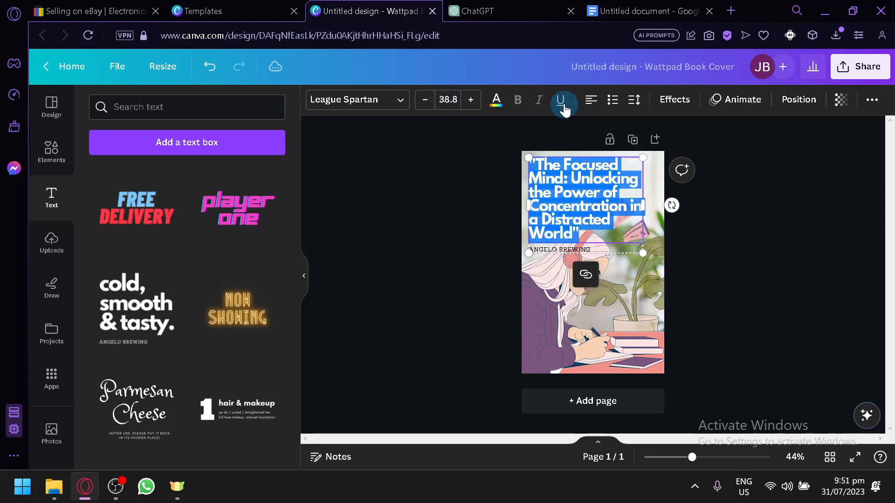
Step: Set the title's line spacing to 1.27 and reposition the text block within the upper part of the cover
left_click(633, 100)
left_click_drag(689, 201, 704, 200)
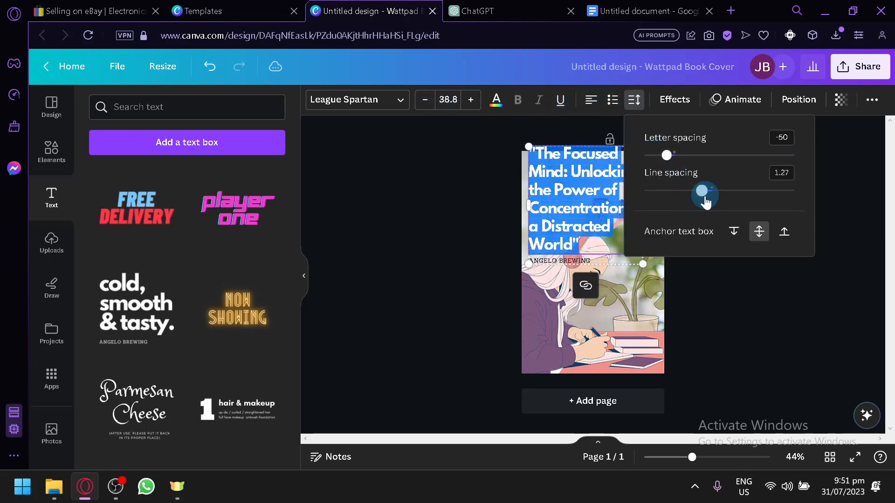
key("Escape")
left_click_drag(589, 257, 586, 270)
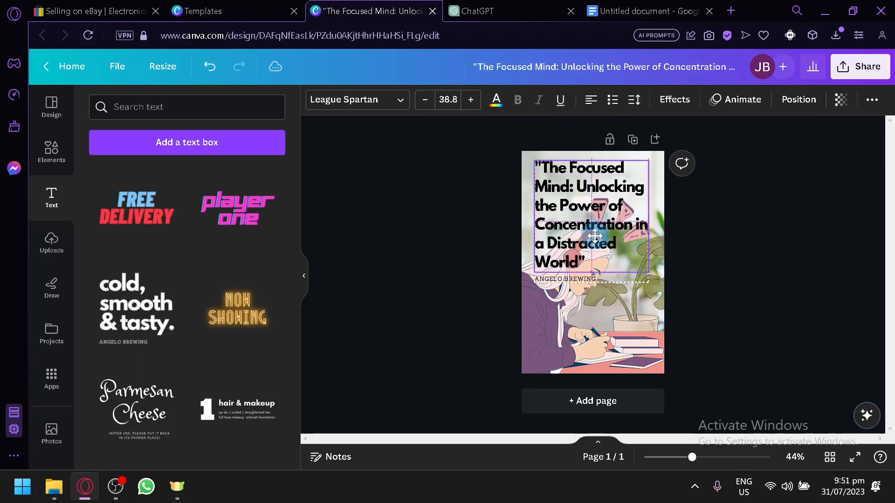
Step: Ungroup the title block and delete the "ANGELO BREWING" line beneath the title
left_click(588, 277)
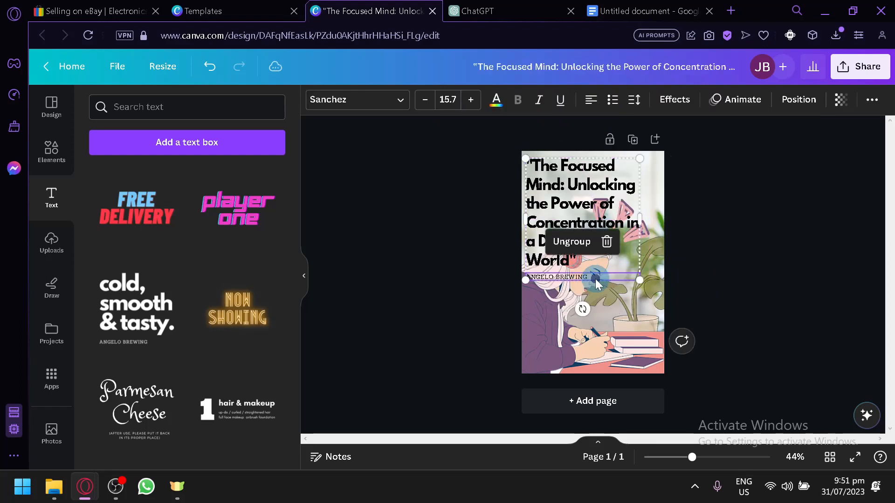
left_click(588, 277)
left_click(606, 294)
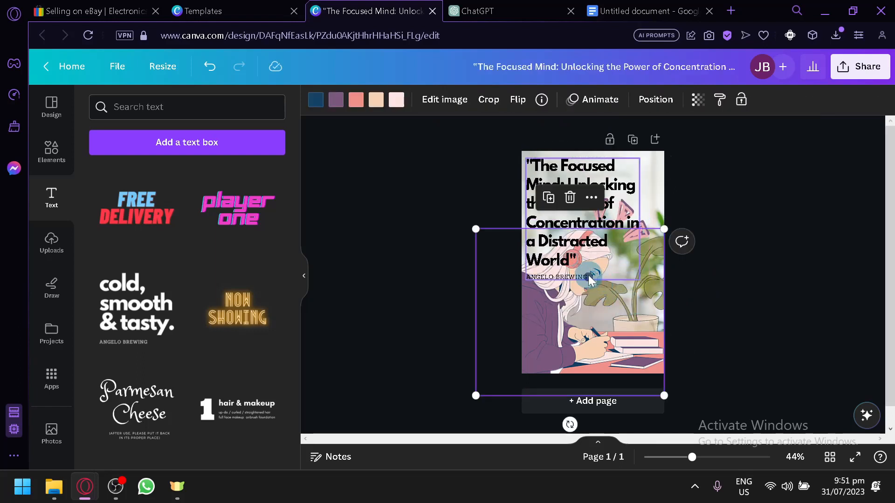
left_click(589, 279)
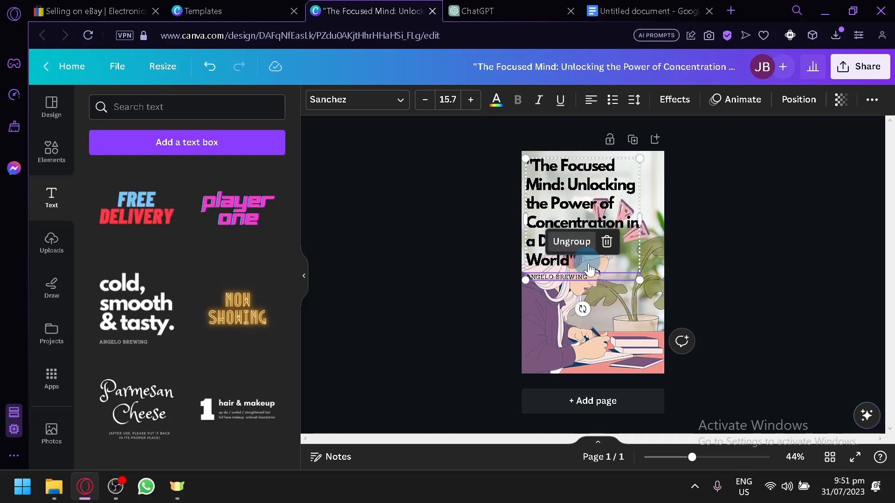
left_click(571, 242)
left_click(601, 311)
key("ctrl+z")
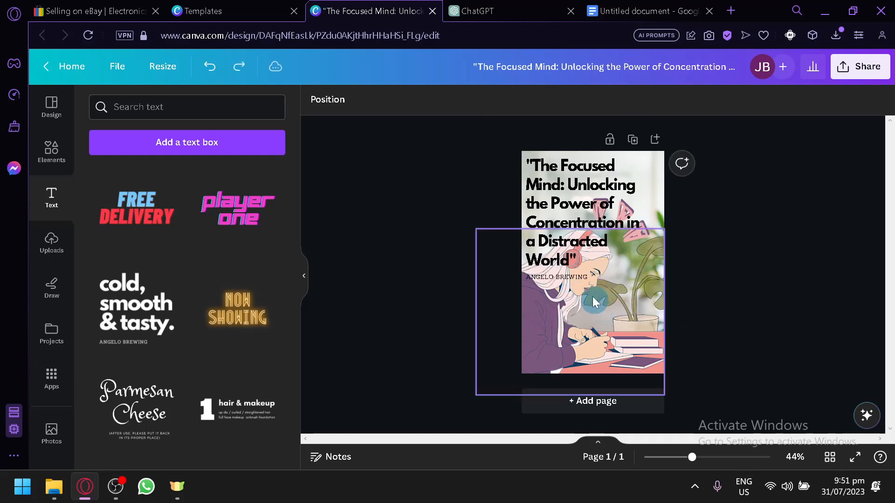
left_click(579, 278)
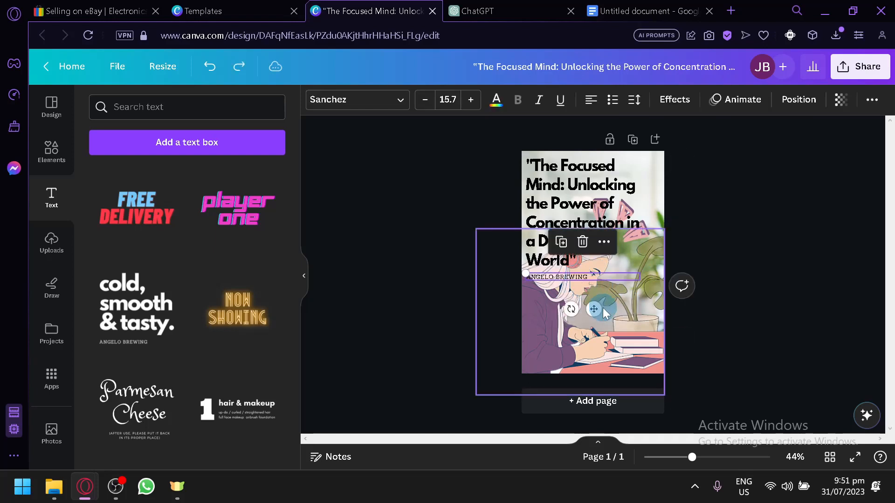
left_click(581, 243)
Step: Scale the title down to font size 29.2 and widen its text box so it wraps onto four lines across the cover
left_click(561, 224)
left_click_drag(639, 270, 608, 249)
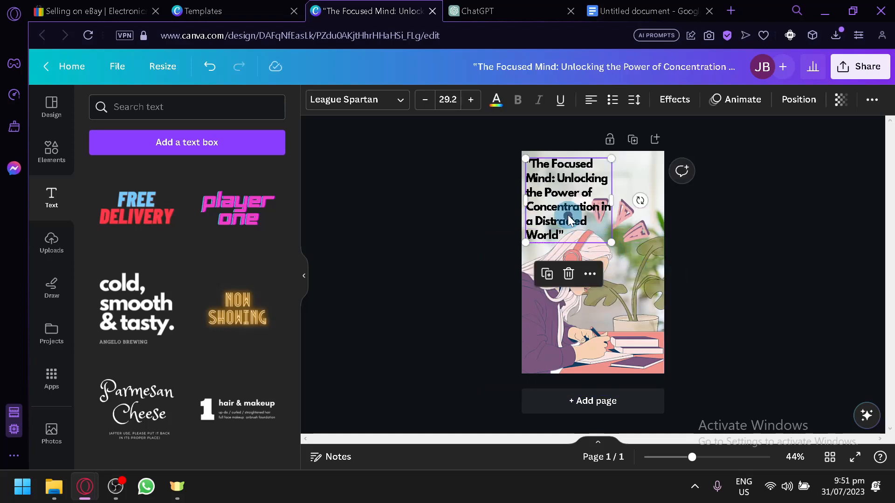
left_click(611, 198)
left_click(611, 207)
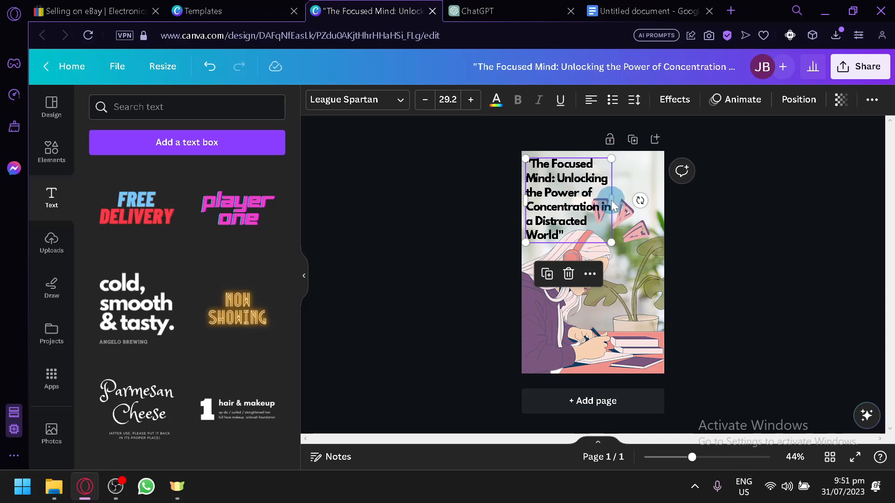
mouse_move(614, 200)
left_mouse_down()
mouse_move(659, 205)
mouse_move(621, 182)
mouse_move(612, 193)
left_mouse_up()
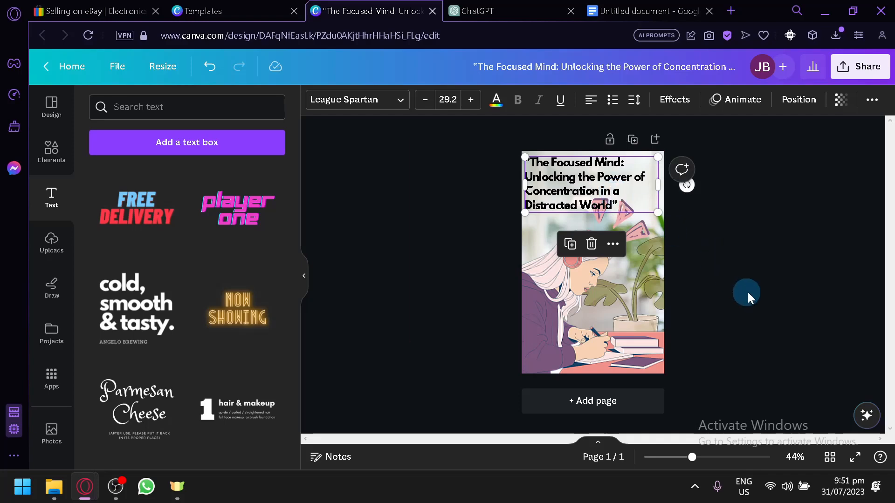
Step: Change the title's text color to the purple from the document colors
scroll(739, 280, "up", 3)
left_click(666, 222)
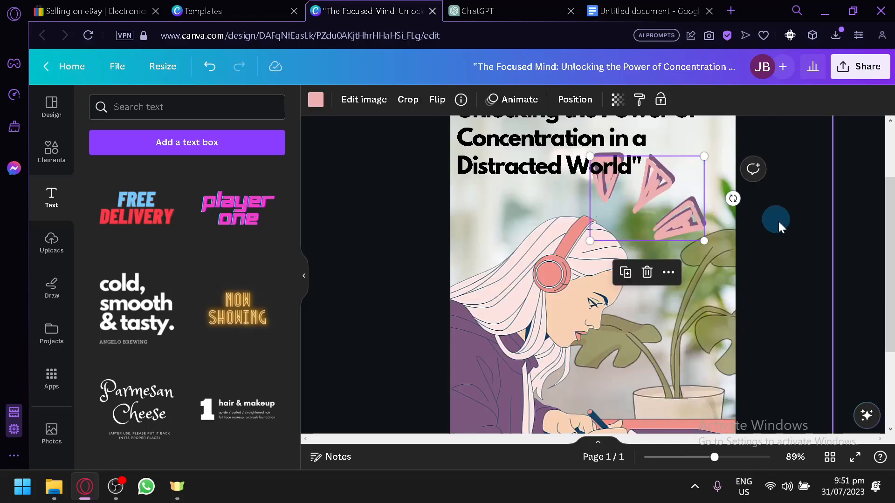
scroll(776, 221, "up", 2)
left_click(536, 219)
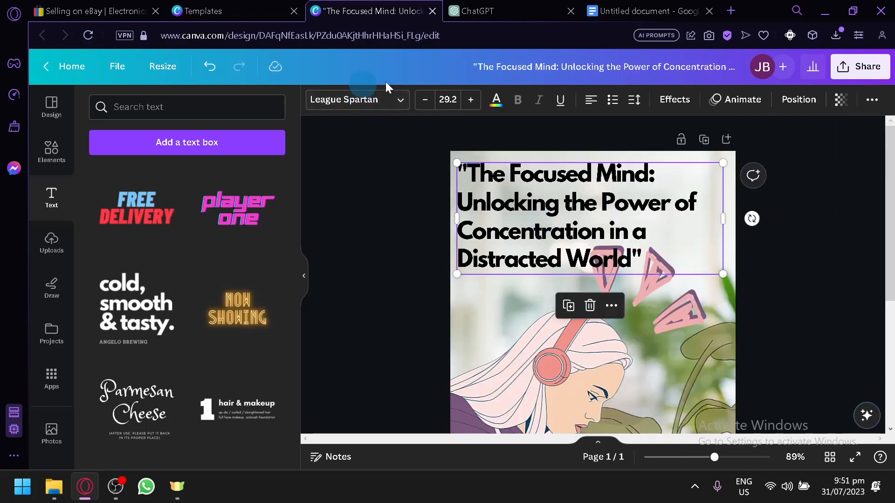
left_click(496, 99)
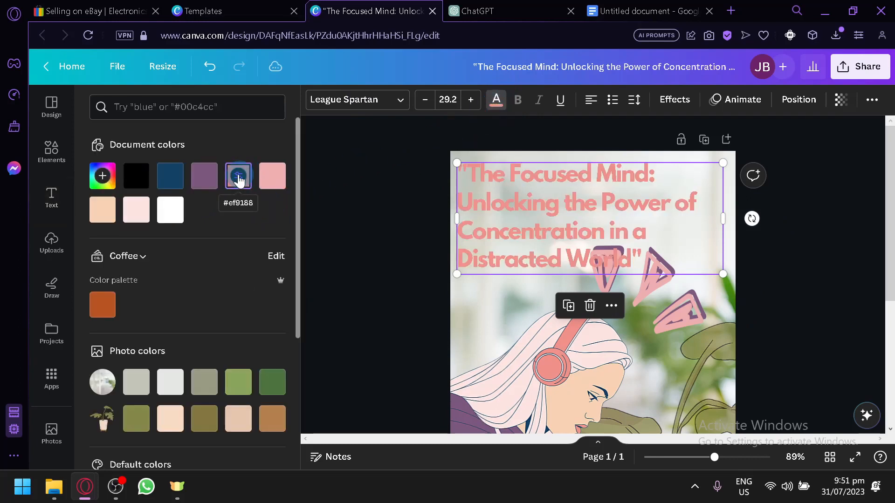
left_click(204, 176)
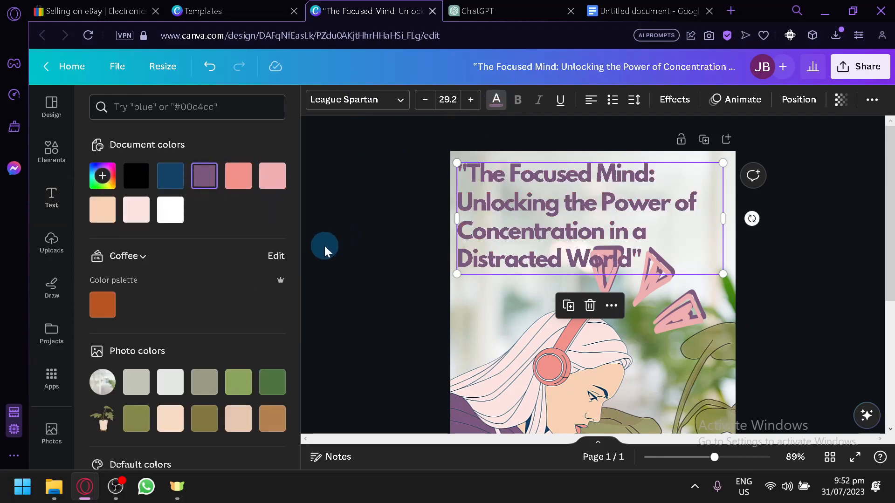
Step: Duplicate the purple title, offset the copy slightly from the original, and color the copy coral #ef9188
left_click_drag(519, 219, 567, 226)
left_click_drag(574, 231, 500, 214)
left_click(238, 176)
Step: Shift the coral title copy closer to the purple one so it forms a tight drop shadow behind the letters
scroll(492, 220, "up", 5, "ctrl")
scroll(502, 235, "down", 3)
scroll(414, 285, "up", 6)
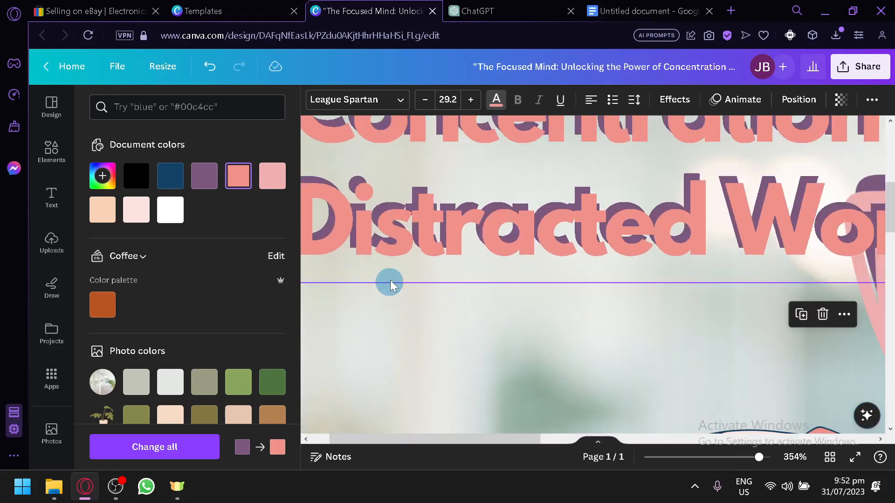
left_click(381, 317)
scroll(419, 345, "up", 4)
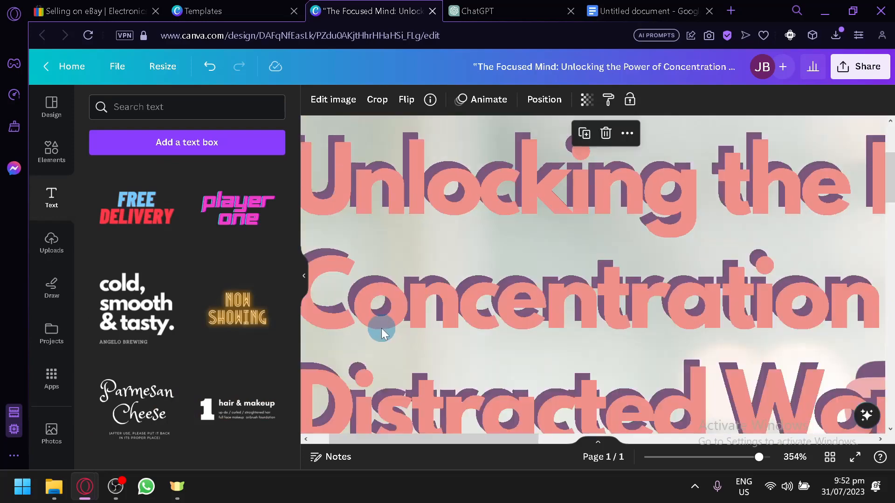
left_click(420, 310)
scroll(419, 312, "down", 4)
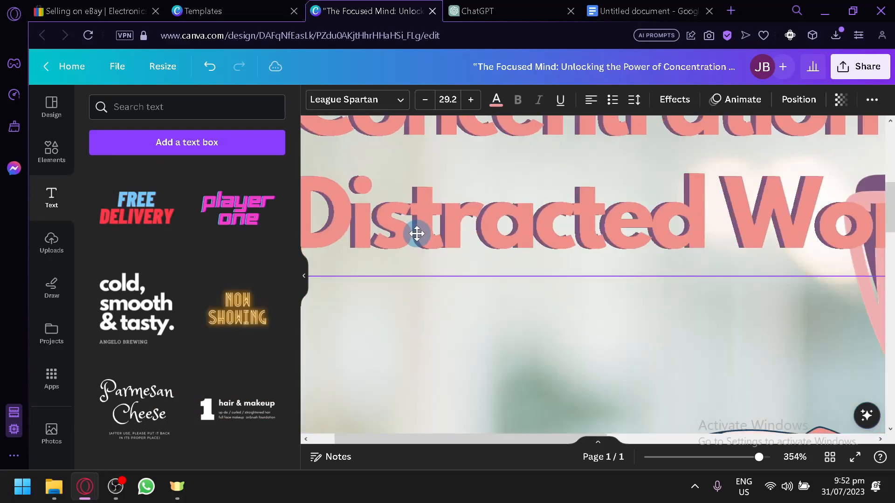
scroll(419, 243, "down", 5)
scroll(825, 266, "down", 2)
left_click(825, 265)
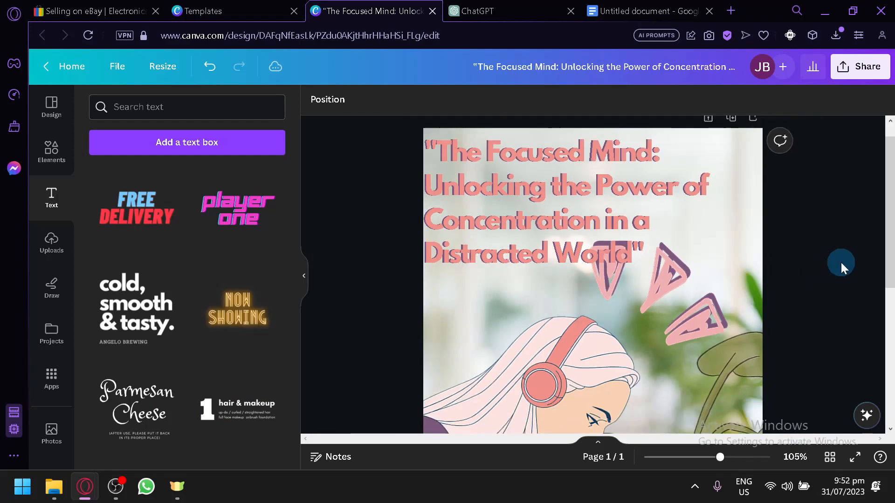
Step: Add a blank second page after the cover
scroll(825, 268, "down", 4)
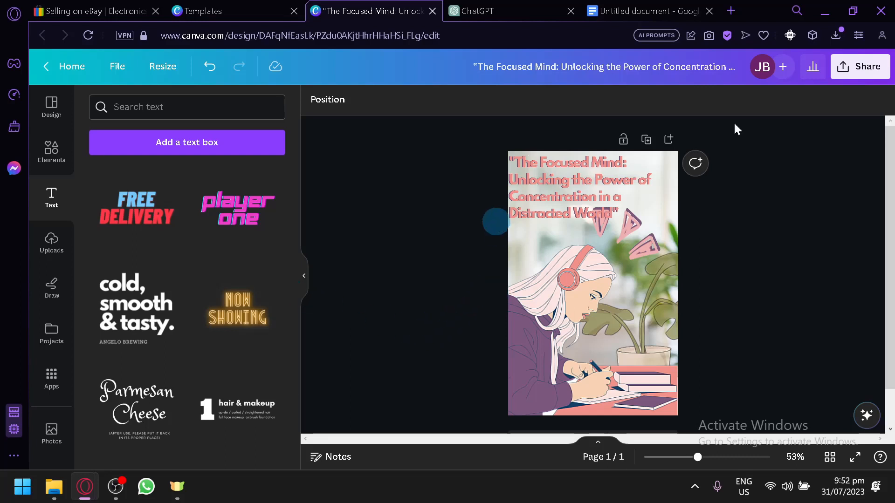
scroll(792, 135, "down", 1)
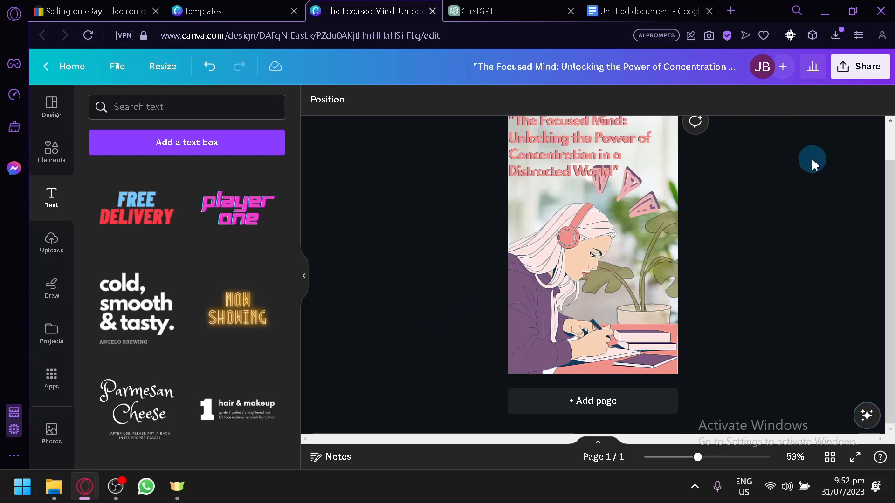
left_click(633, 401)
left_click(533, 214)
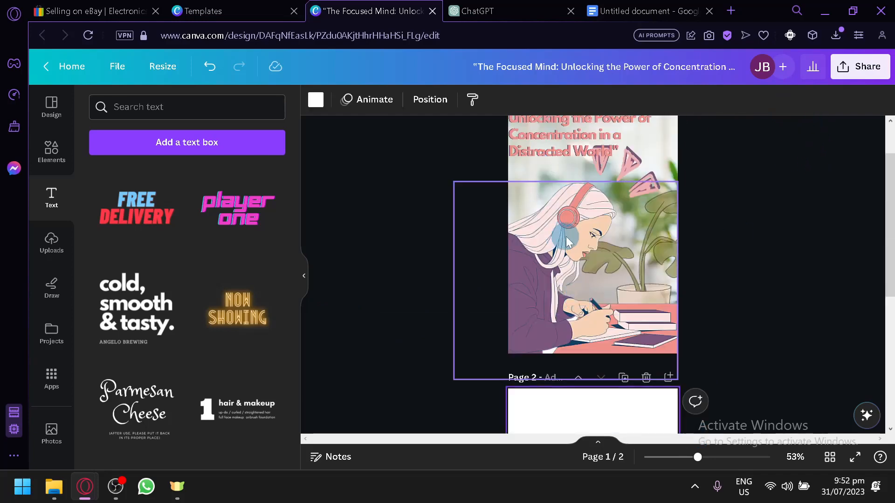
scroll(587, 251, "up", 1)
left_click(46, 11)
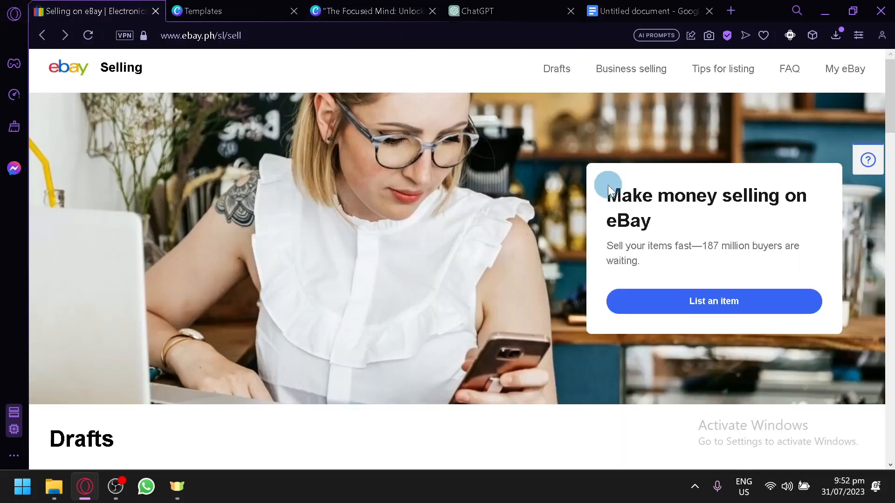
left_click(356, 11)
scroll(661, 246, "down", 5)
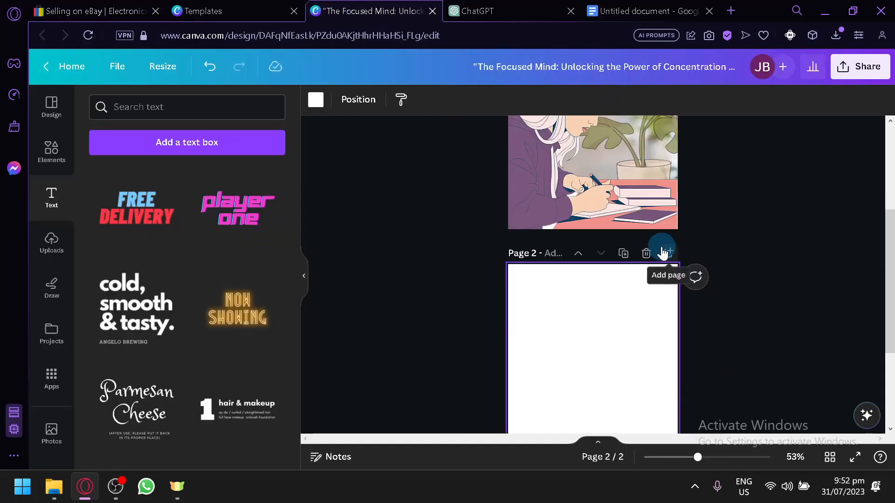
Step: Download only page 1 of the design as a PNG at size 1
scroll(745, 180, "up", 5)
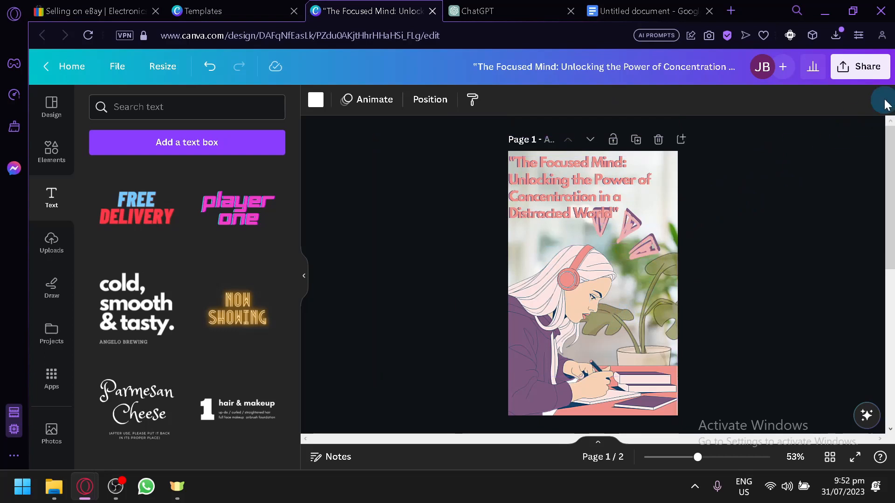
left_click(877, 80)
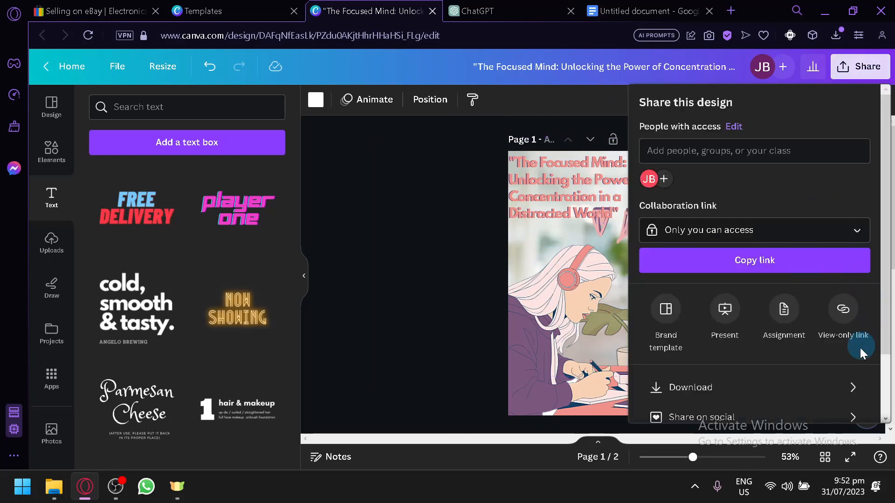
left_click(848, 387)
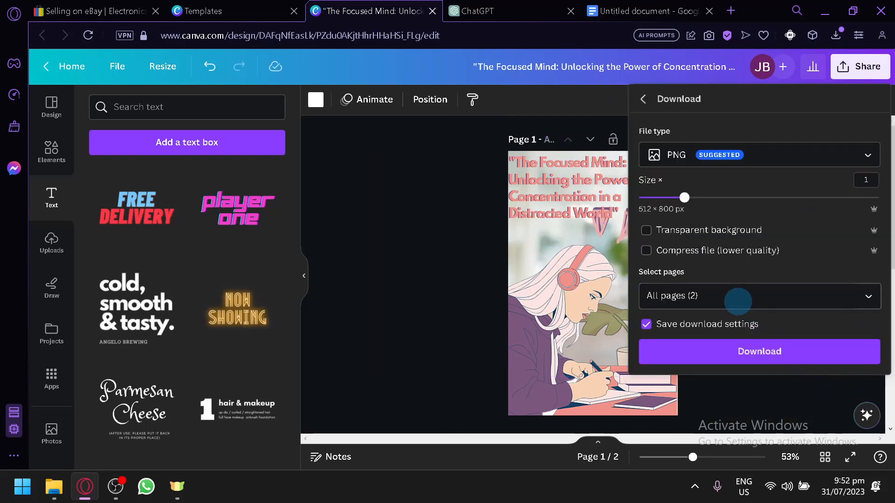
left_click(736, 298)
left_click(868, 208)
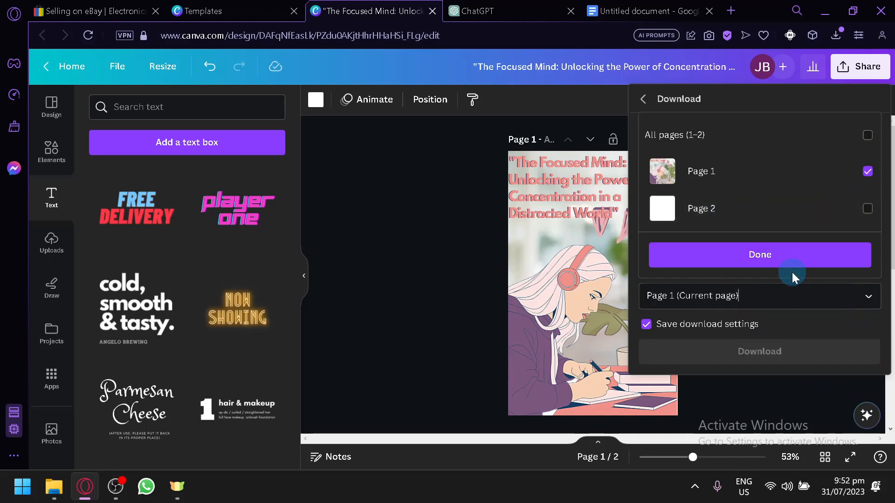
left_click(809, 255)
left_click(793, 358)
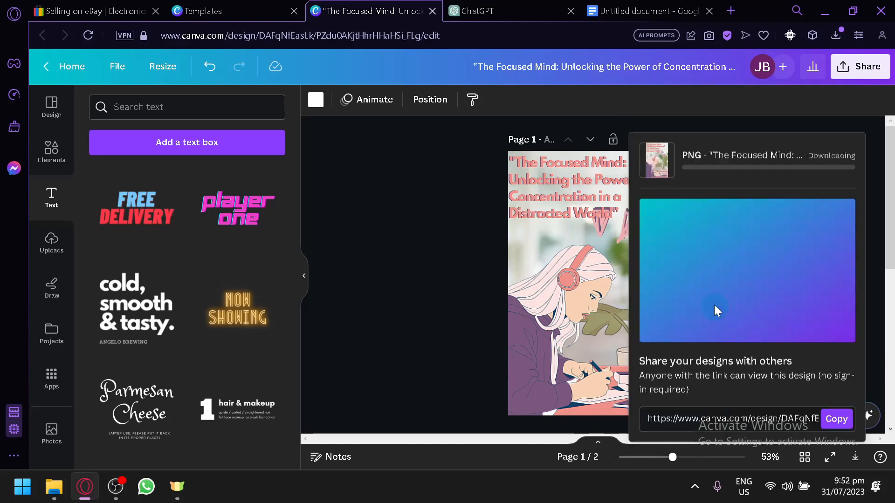
Step: Upload the downloaded cover PNG into the design and place it on the blank page 2
scroll(571, 260, "down", 5)
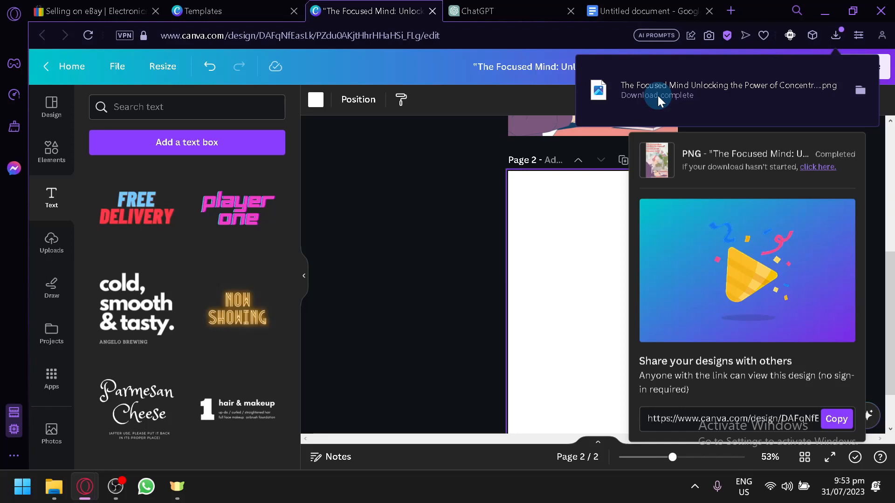
left_click_drag(658, 96, 593, 294)
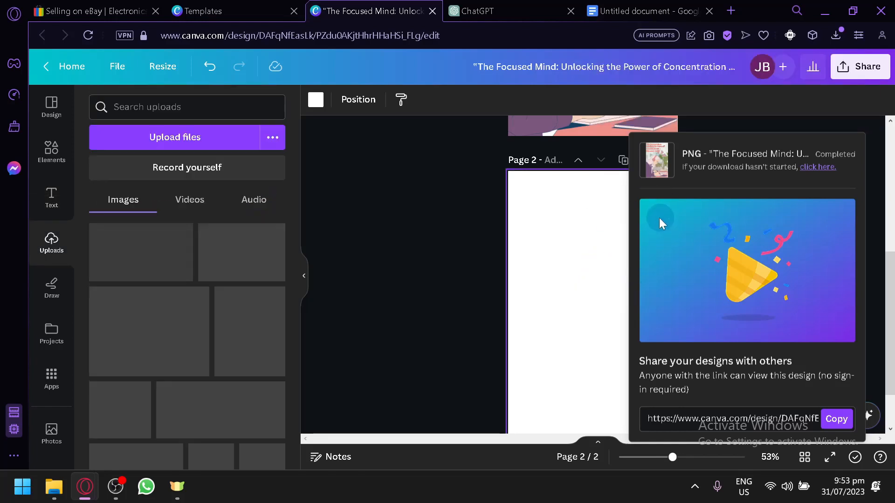
left_click(426, 248)
left_click(602, 292)
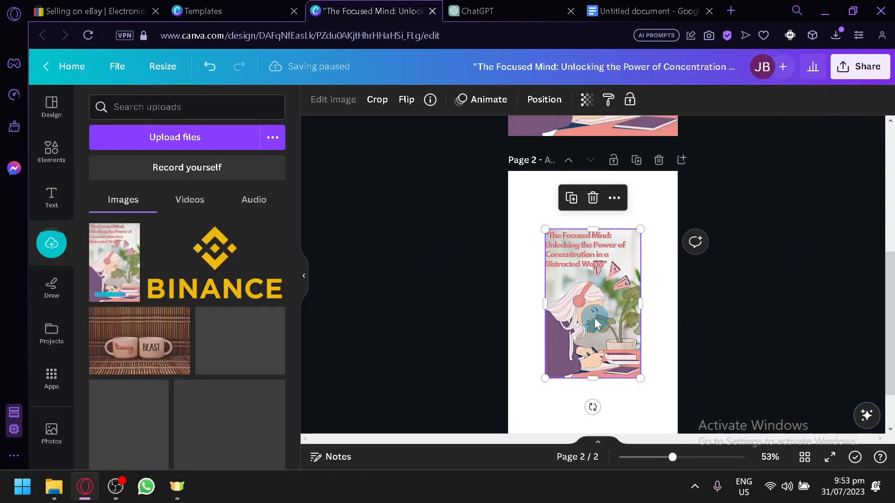
scroll(693, 361, "up", 2)
scroll(692, 359, "down", 3)
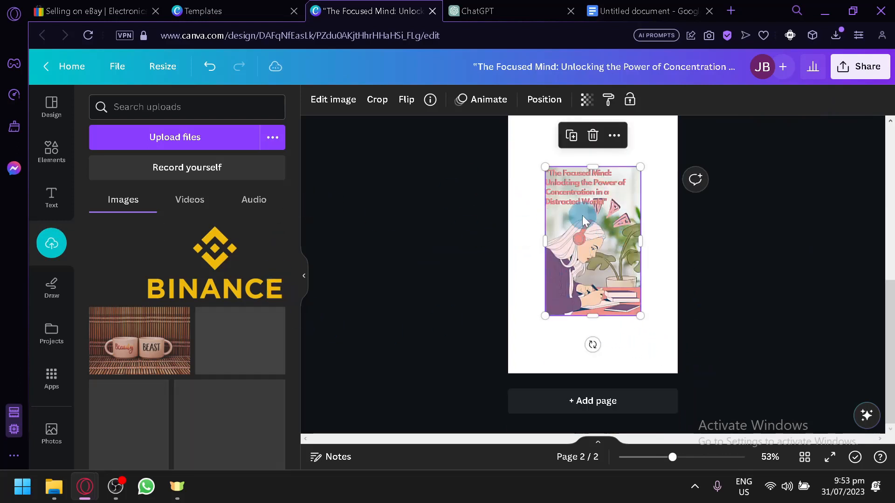
Step: Open the full Smartmockups collection for the cover image on page 2
left_click(324, 108)
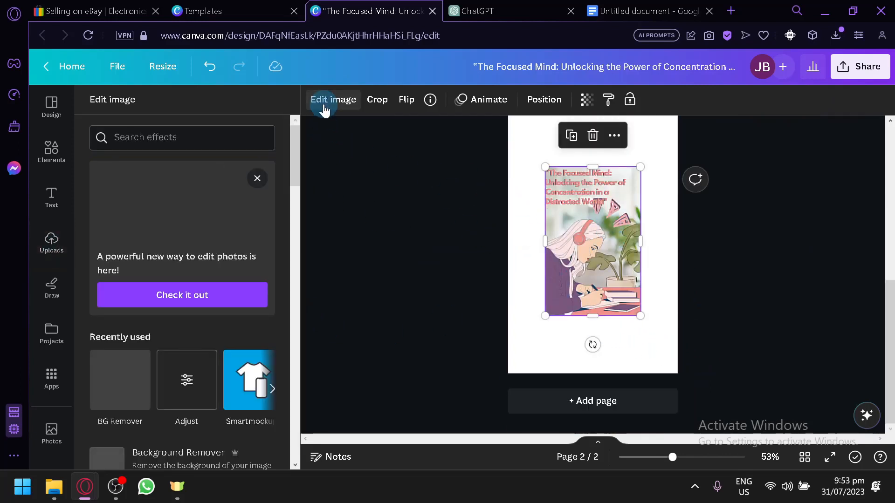
scroll(196, 345, "down", 5)
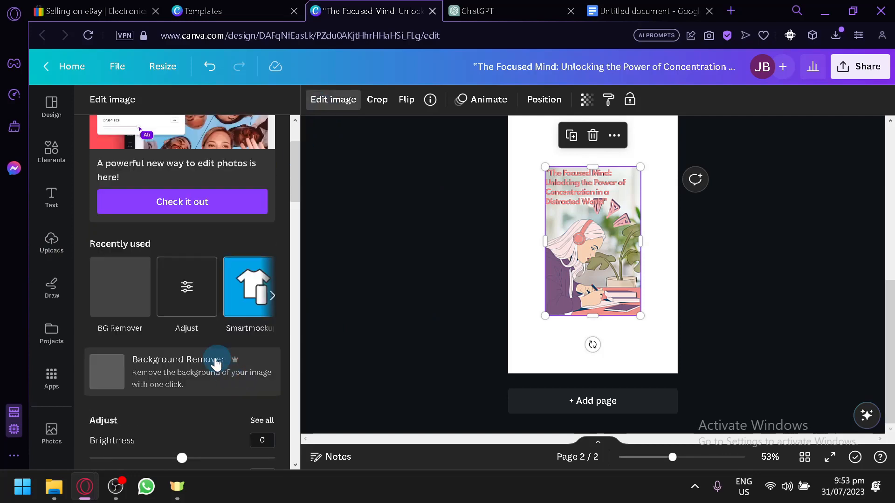
scroll(140, 280, "down", 5)
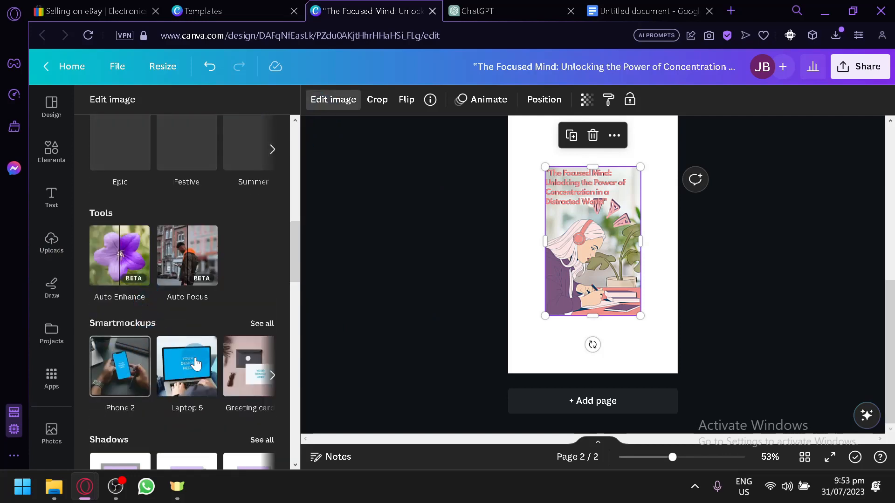
left_click(258, 324)
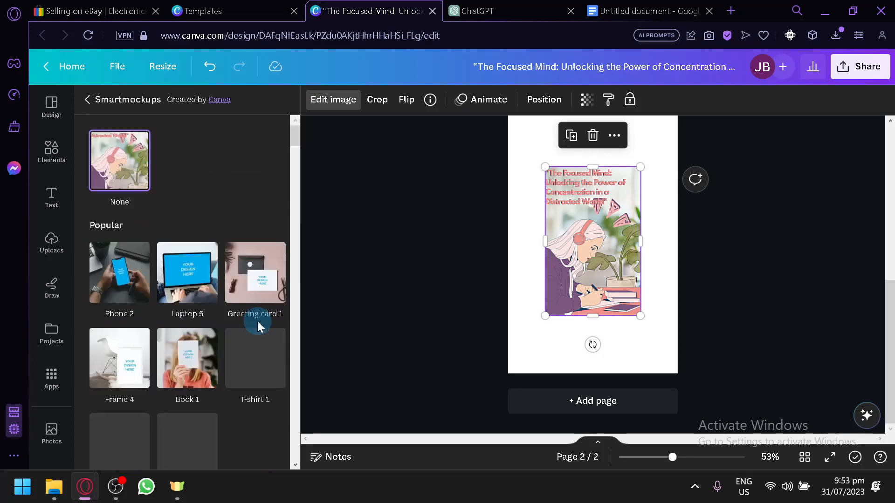
Step: Find the Books mockups and apply Book 6 to the cover image
scroll(229, 335, "down", 12)
scroll(218, 326, "down", 15)
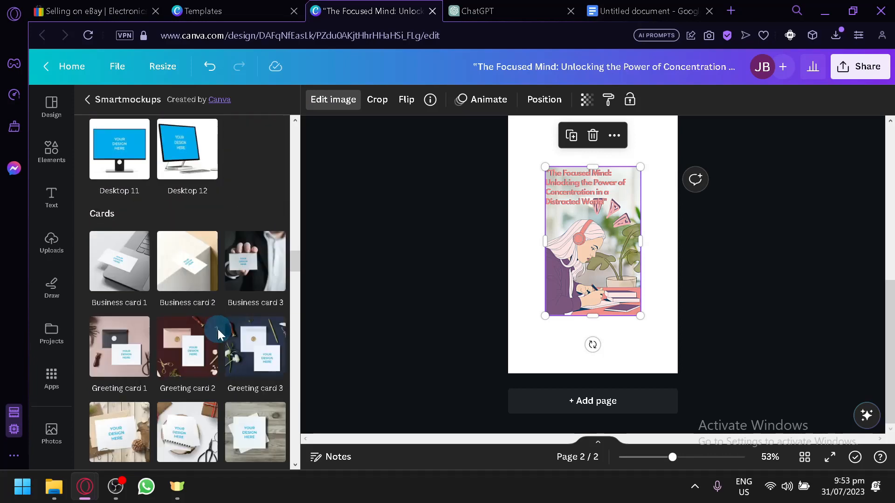
scroll(217, 320, "down", 12)
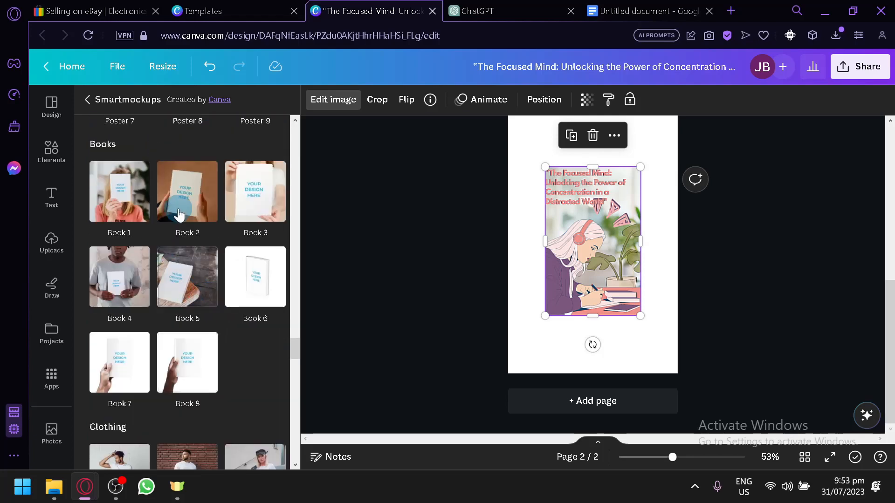
scroll(214, 241, "up", 2)
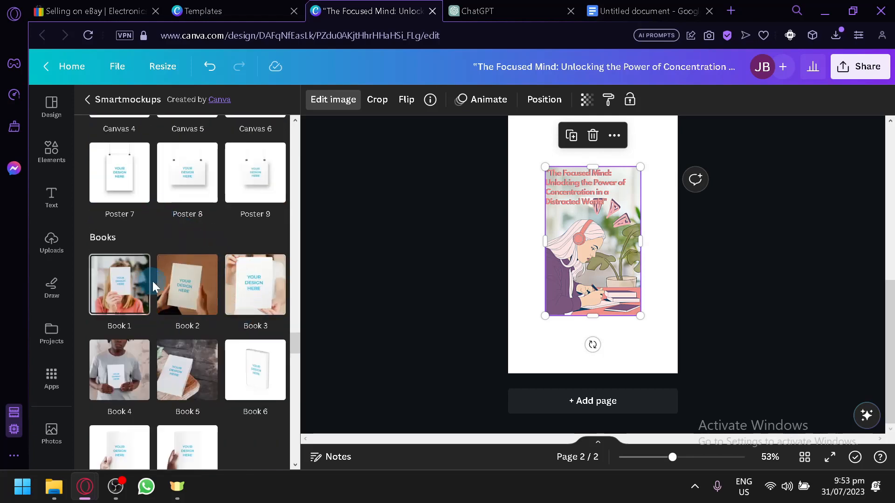
scroll(186, 289, "down", 2)
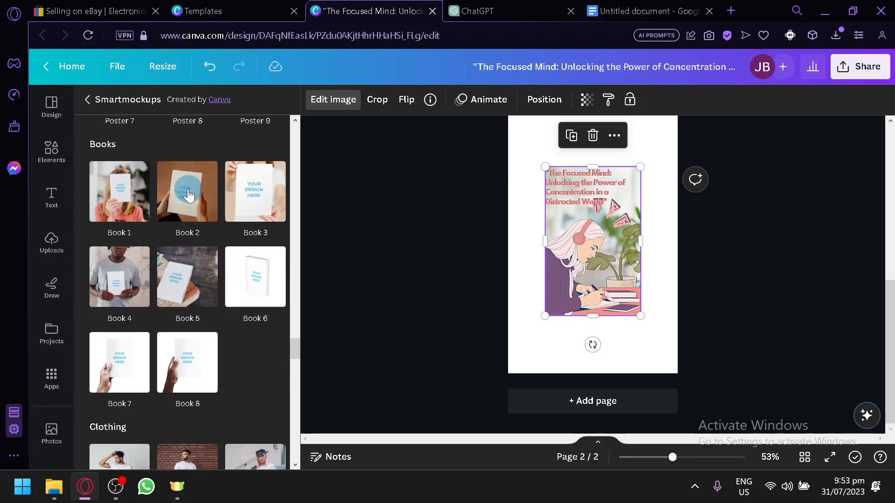
left_click(254, 291)
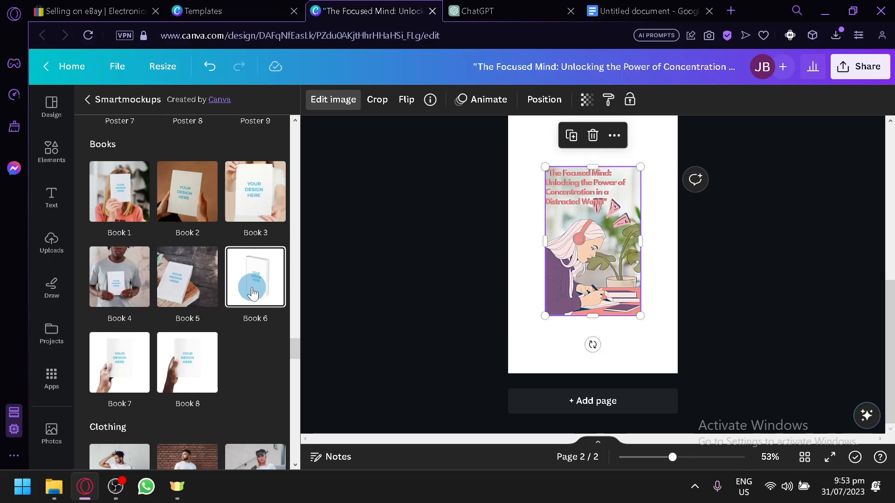
left_click(187, 215)
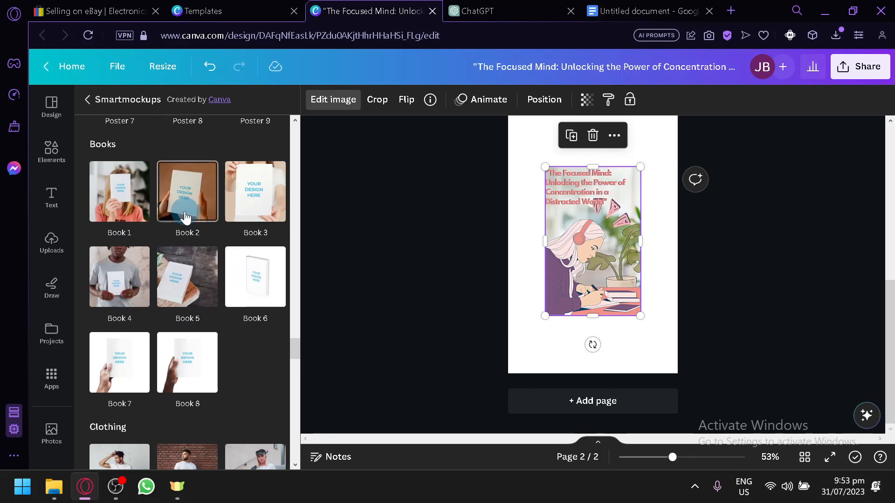
left_click(167, 263)
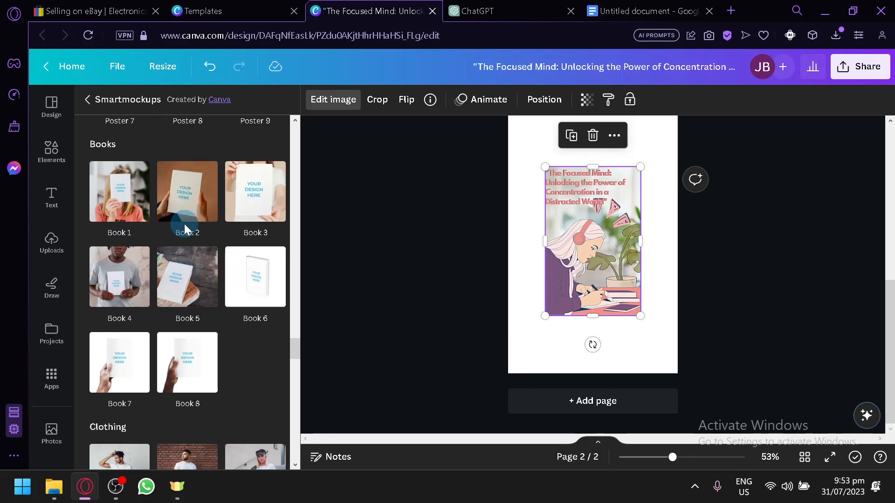
left_click(247, 293)
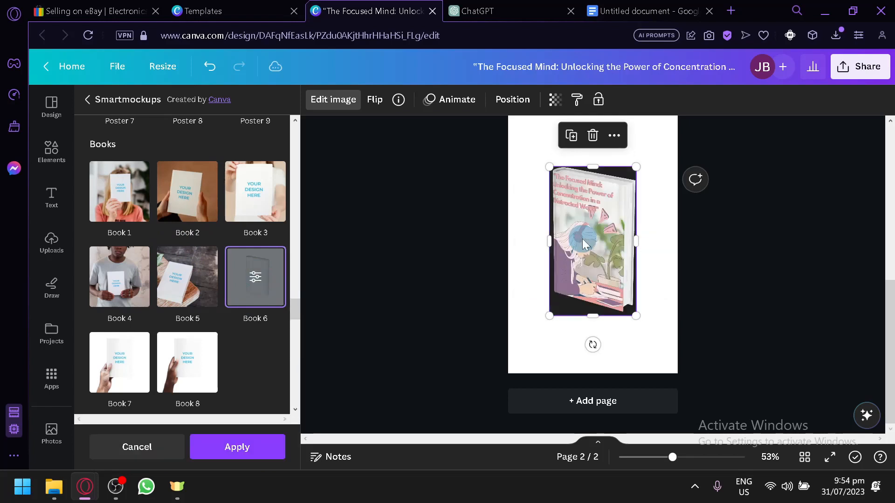
Step: Enlarge the book mockup and centre it so it nearly fills page 2
left_click(651, 348)
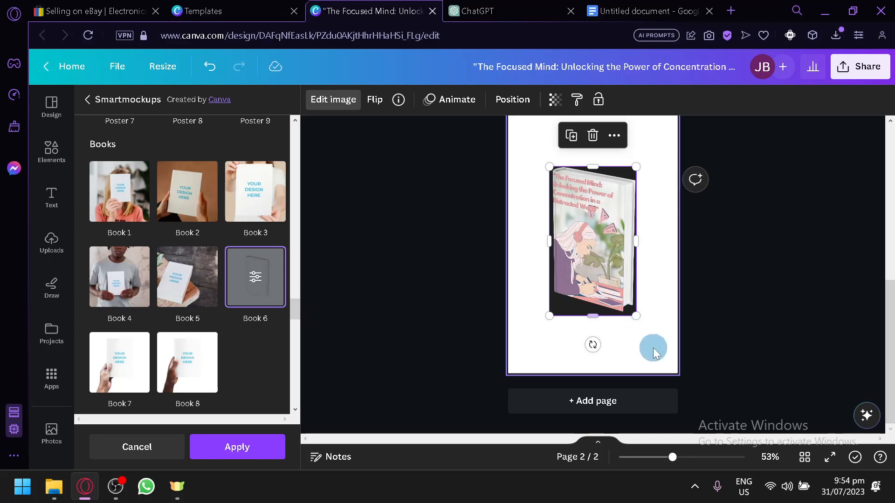
left_click(633, 305)
left_click_drag(632, 316, 696, 407)
left_click_drag(664, 306, 637, 266)
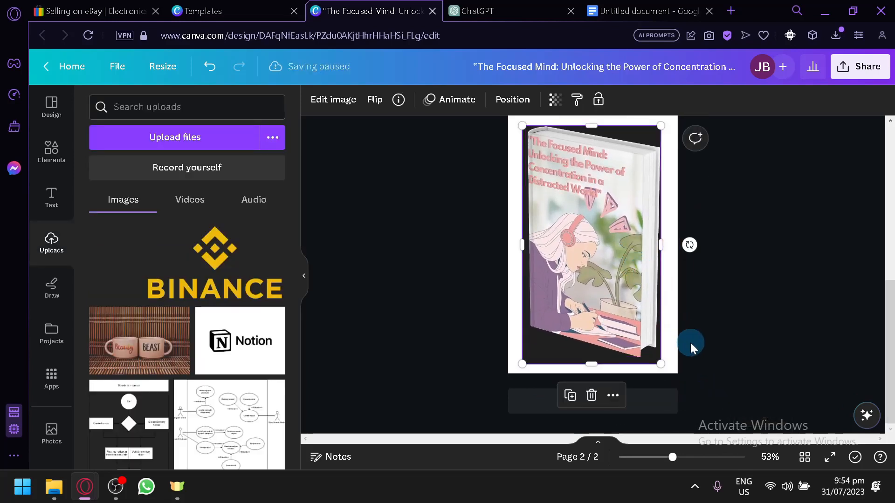
Step: Try to remove the background of the book mockup with Background Remover
left_click(343, 102)
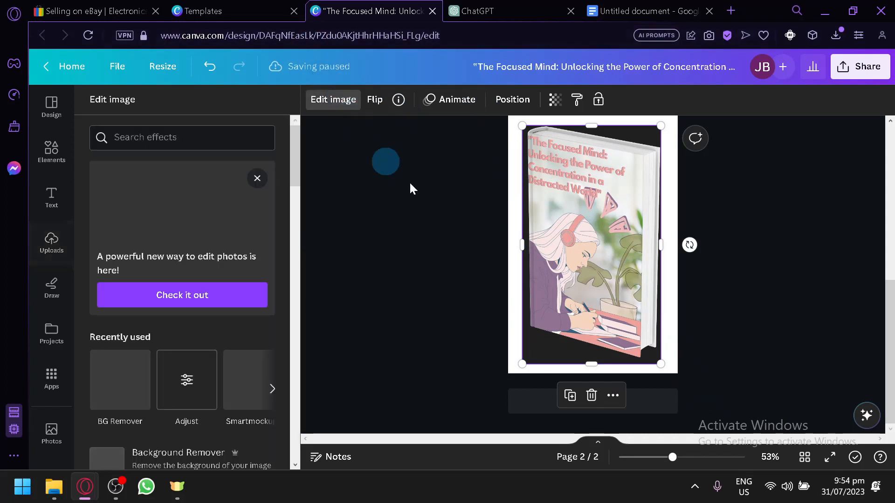
scroll(187, 289, "down", 2)
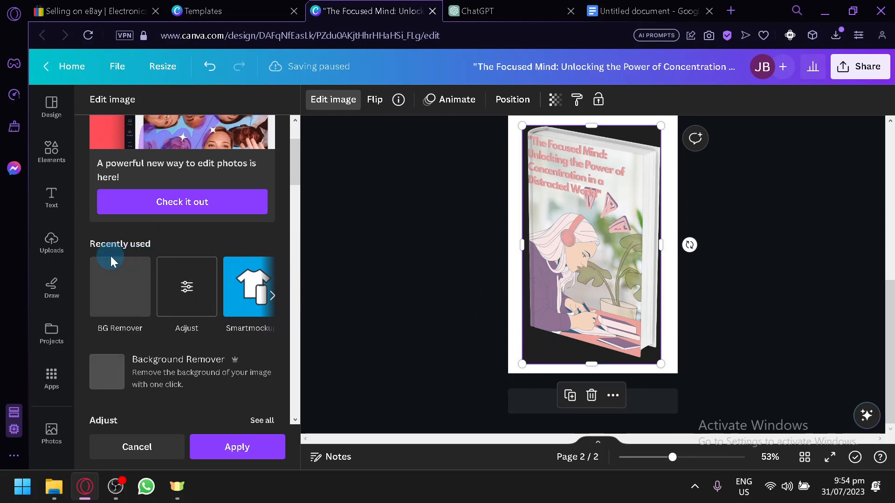
left_click(148, 386)
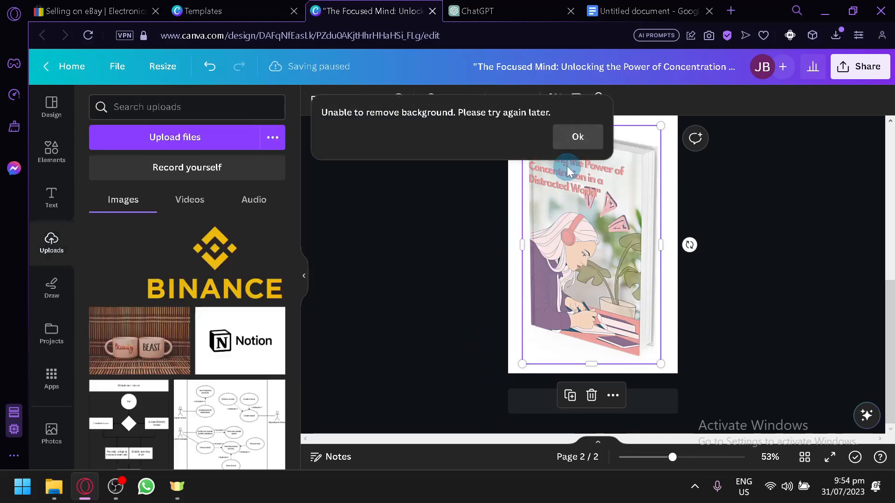
left_click(576, 140)
left_click(753, 272)
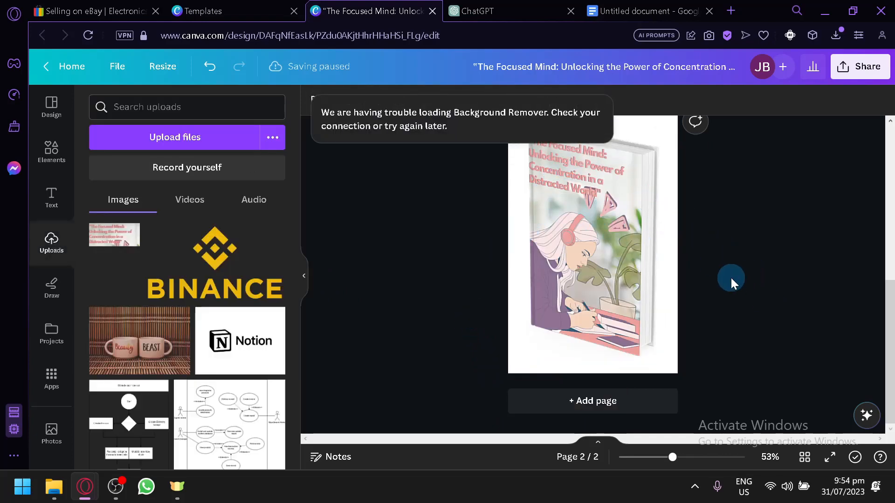
scroll(731, 275, "up", 3)
scroll(695, 267, "down", 2)
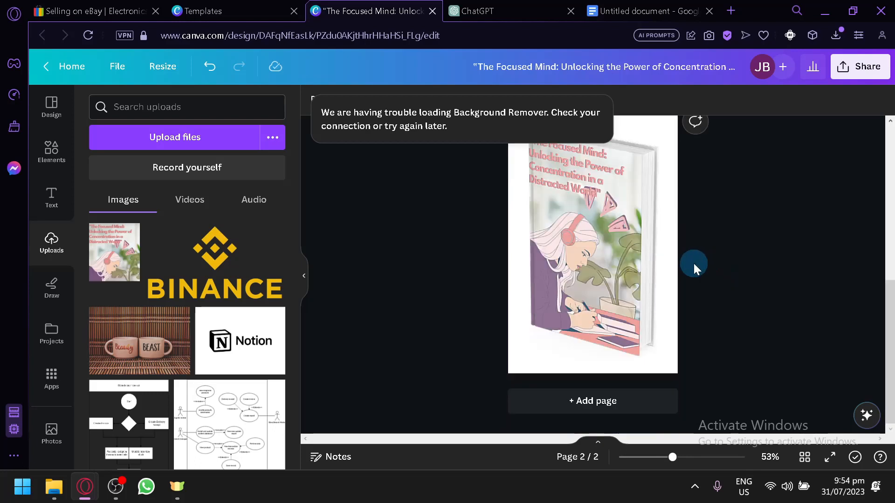
scroll(704, 296, "up", 2)
scroll(710, 282, "down", 2)
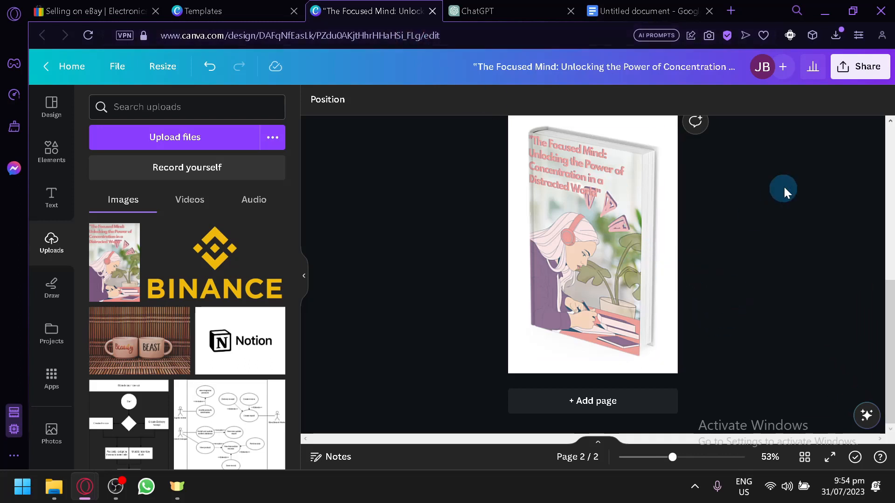
Step: Download only page 2, the book mockup, as a PNG at size 1 with a transparent background
left_click(851, 79)
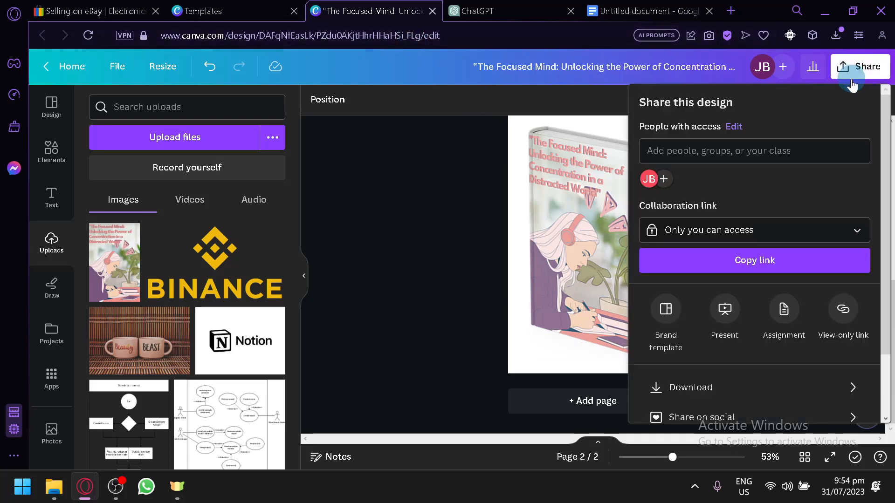
left_click(752, 382)
left_click(790, 292)
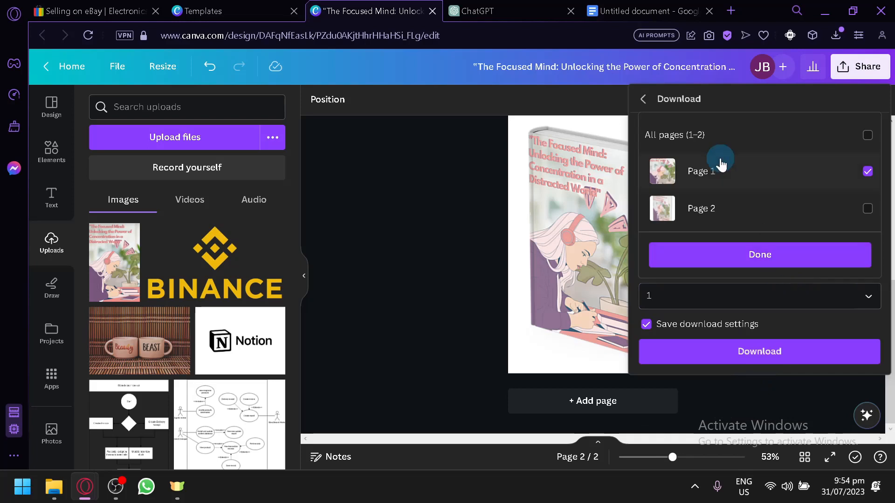
left_click(720, 163)
left_click(764, 210)
left_click(788, 255)
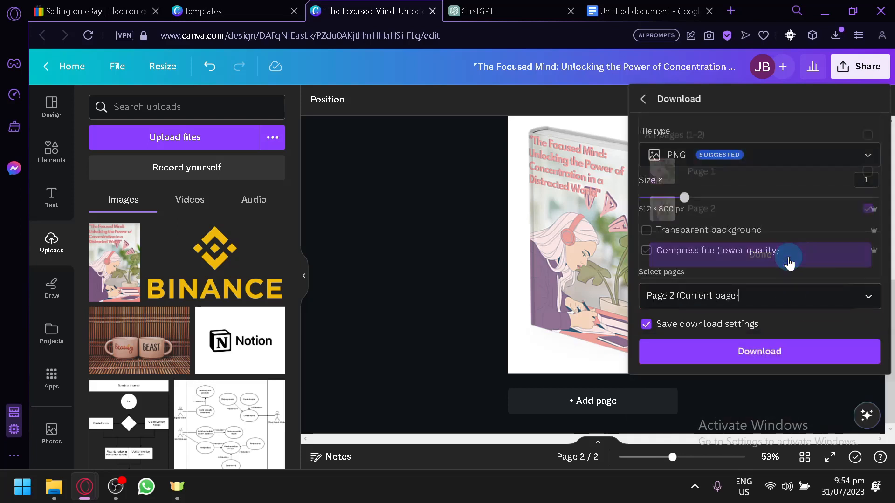
left_click(733, 238)
left_click(756, 362)
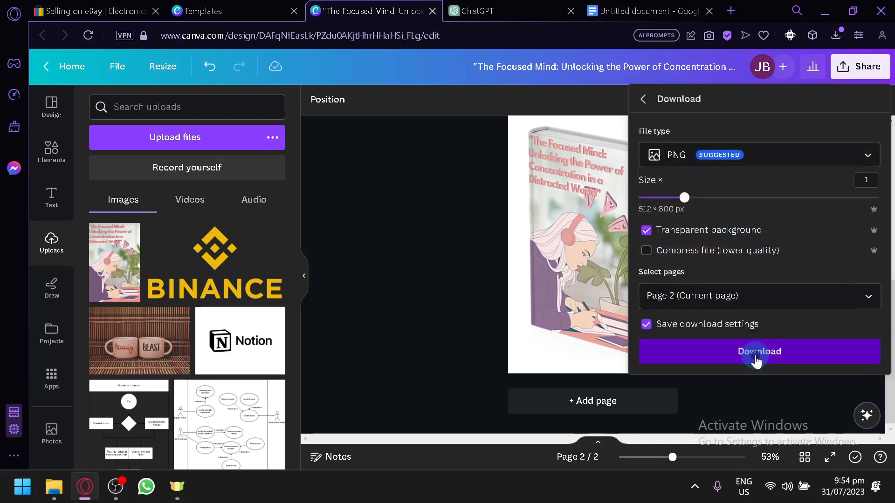
left_click(520, 129)
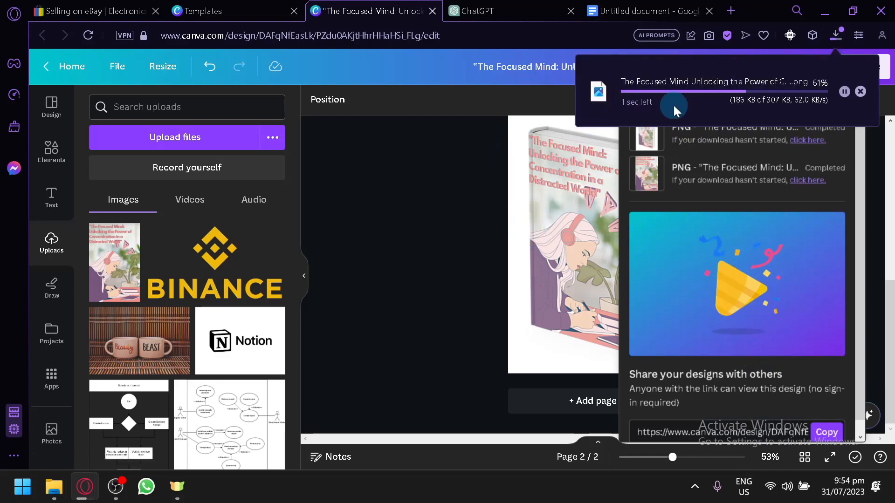
scroll(611, 177, "up", 5)
scroll(550, 201, "down", 5)
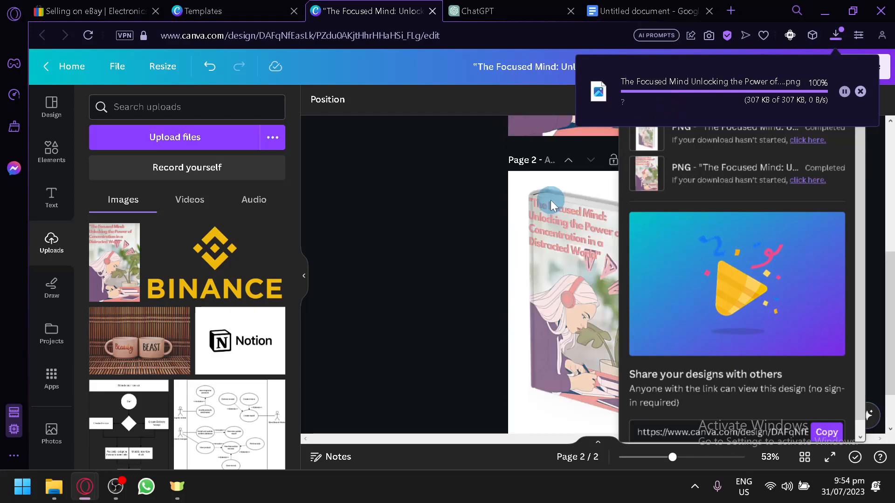
Step: Switch to the untitled Google Docs document and insert the downloaded flat cover PNG into the blank page
left_click(644, 13)
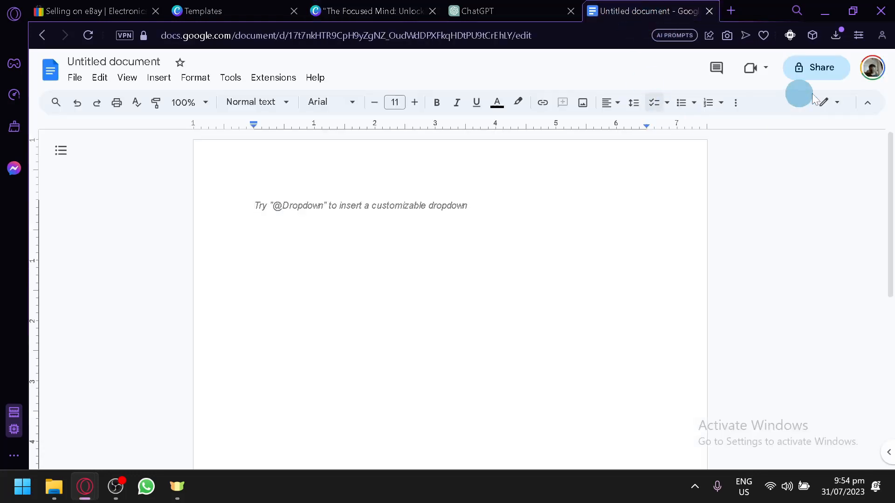
left_click(840, 37)
left_click_drag(772, 165, 353, 246)
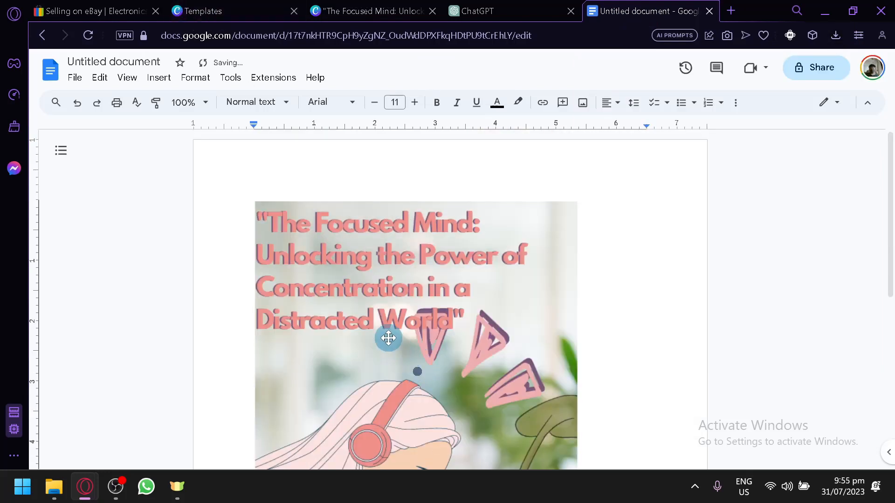
left_click(378, 329)
scroll(437, 272, "down", 6)
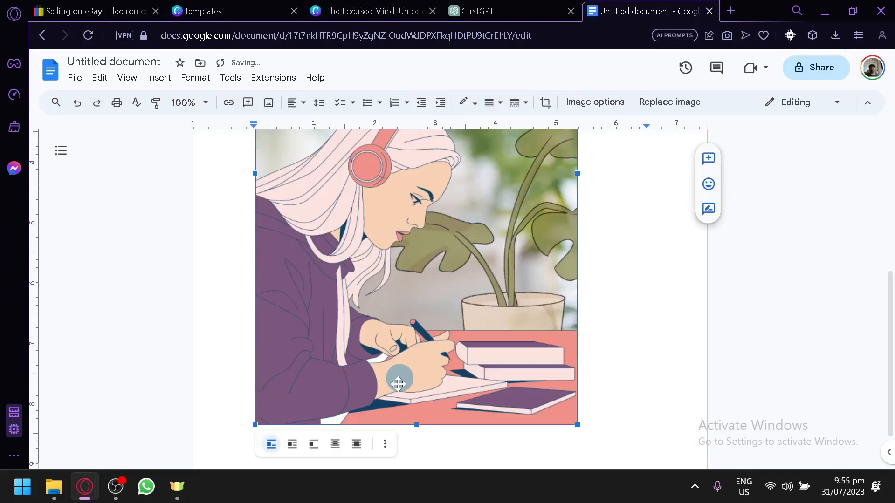
scroll(359, 427, "up", 6)
Step: Place the cover image in front of the text, enlarge it to about 6.9 inches wide and move it near the page's left edge
left_click_drag(372, 383, 313, 305)
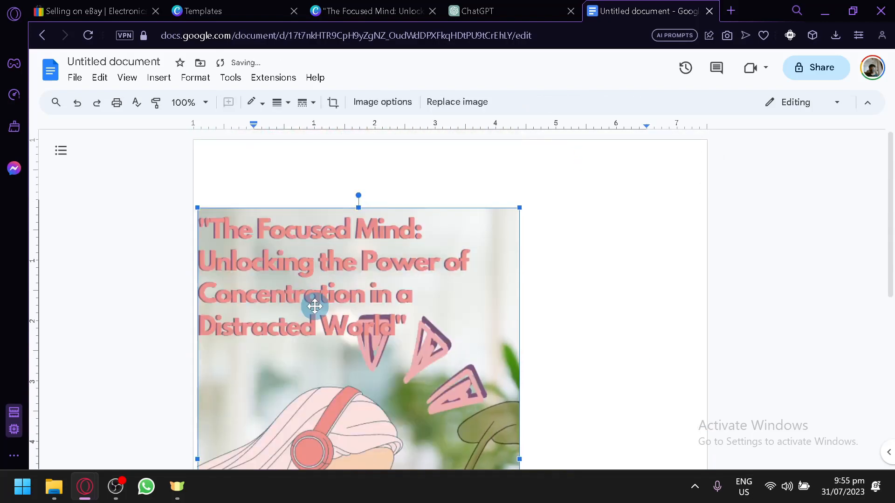
scroll(263, 228, "up", 2)
left_click_drag(270, 244, 315, 228)
scroll(606, 280, "up", 3)
scroll(382, 270, "down", 10)
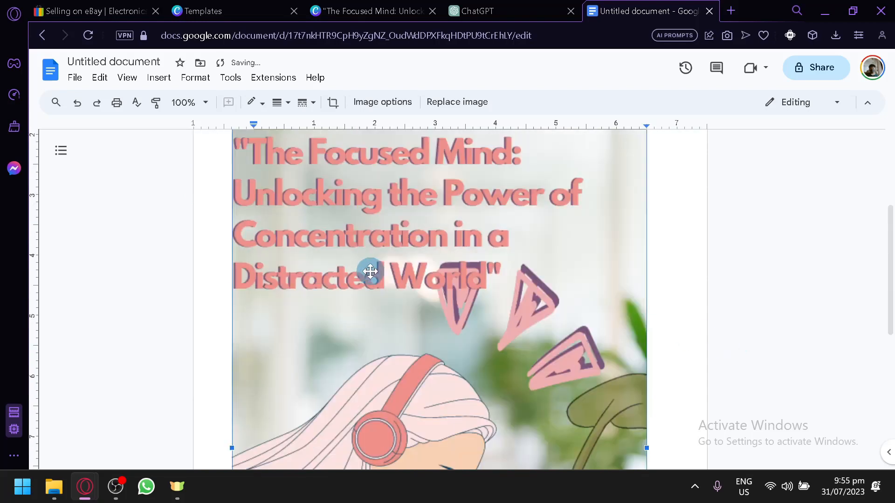
left_click_drag(377, 232, 351, 320)
scroll(368, 289, "up", 1)
left_click_drag(368, 289, 409, 341)
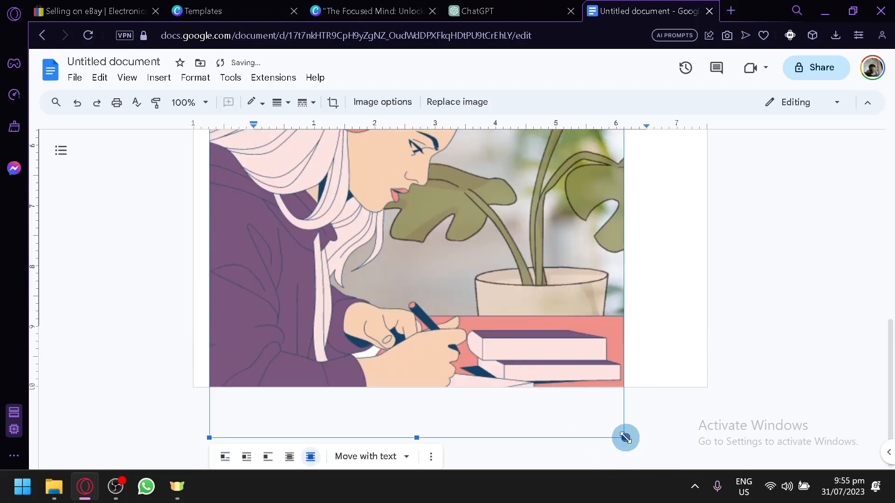
Step: Shrink the cover image to about 5.4 inches wide so its full height fits on the page
left_click_drag(624, 437, 537, 300)
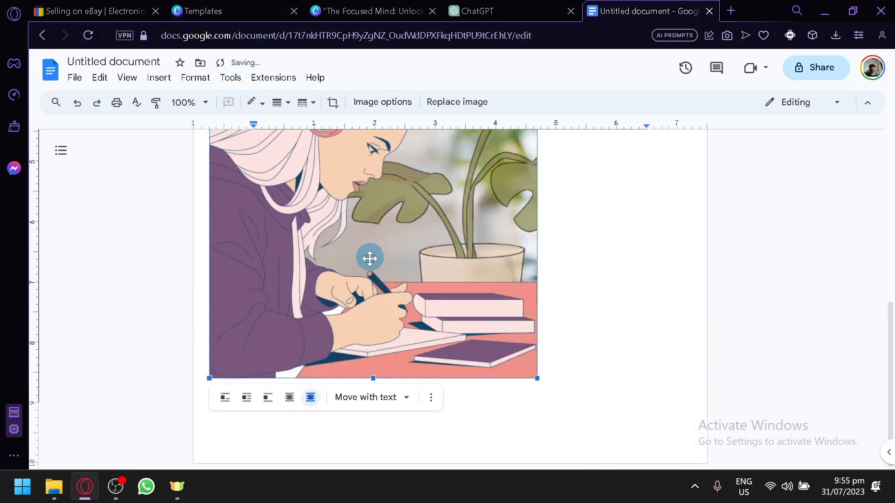
scroll(357, 209, "up", 6)
scroll(401, 219, "down", 5)
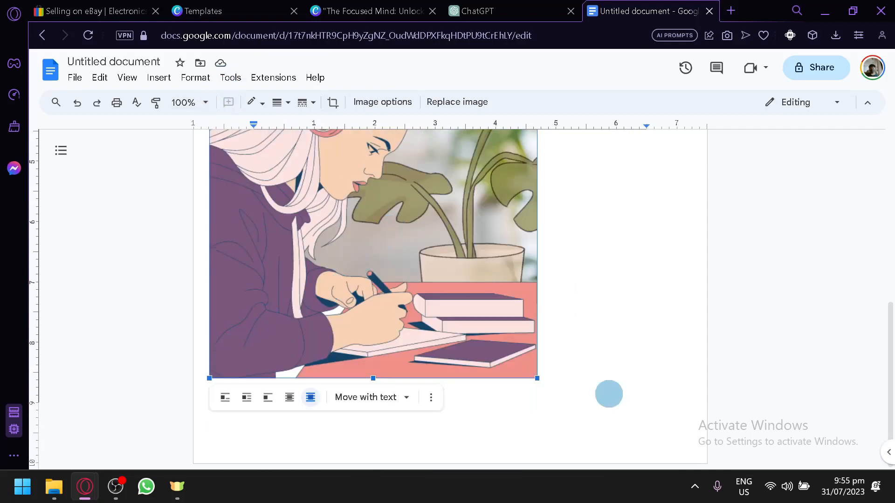
key("ctrl+Home")
left_click(456, 264)
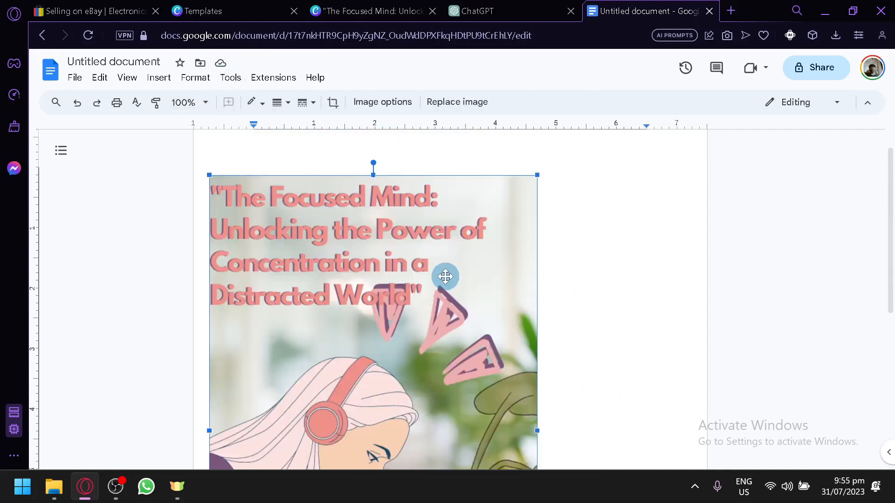
Step: Set the cover image to break text and fix its position on the page with the top-centre quick layout
scroll(317, 370, "down", 6)
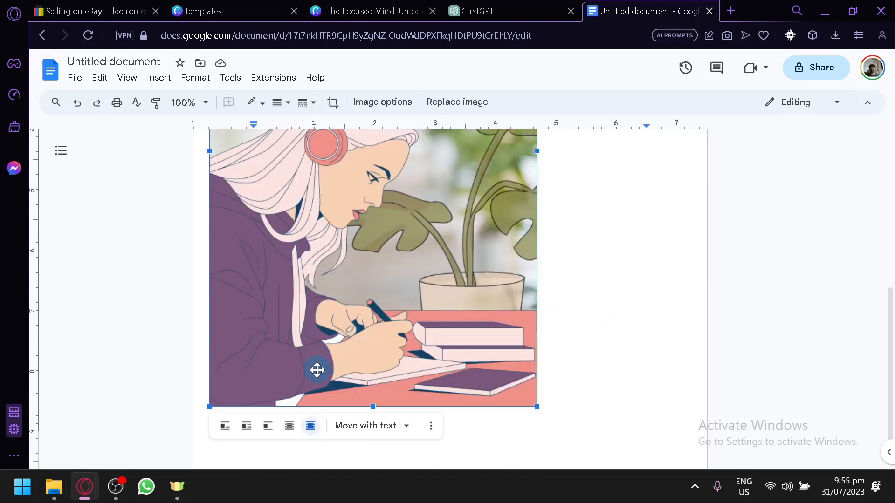
left_click(267, 426)
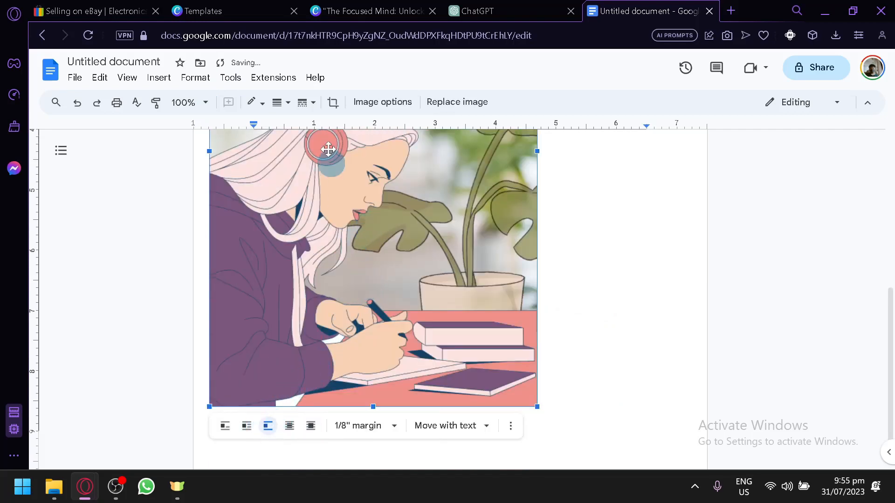
left_click(381, 104)
left_click(773, 184)
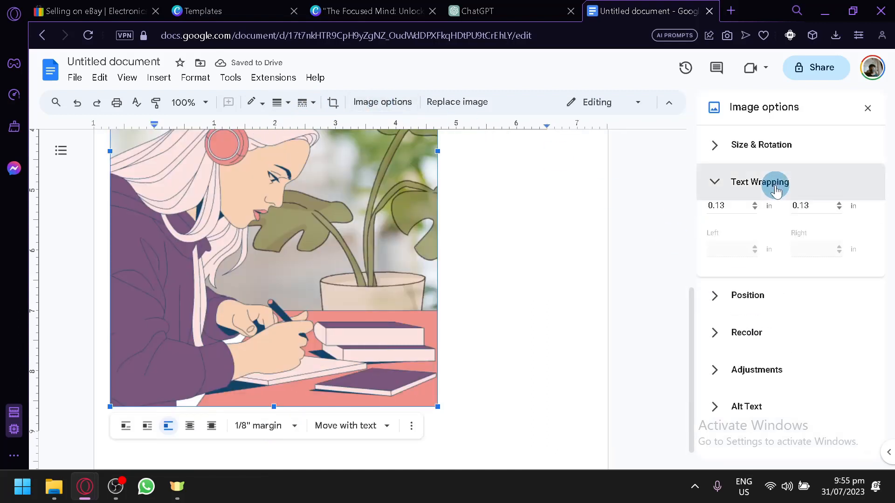
left_click(749, 181)
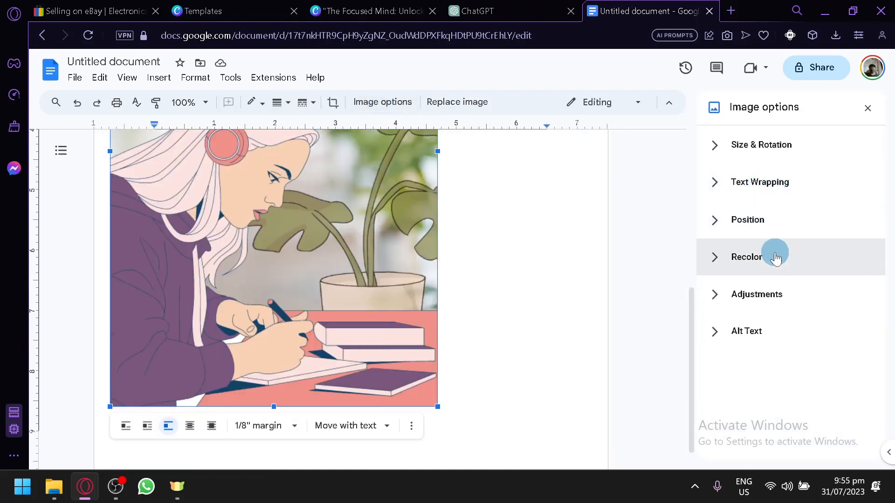
left_click(756, 219)
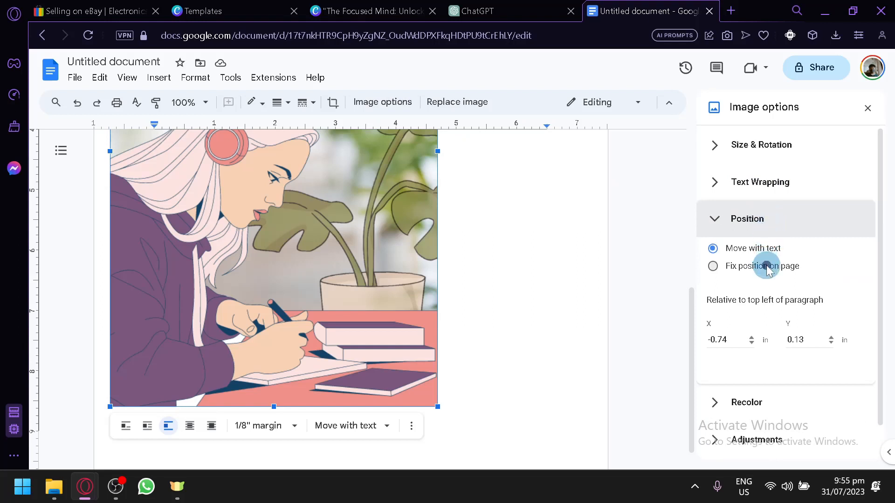
left_click(767, 274)
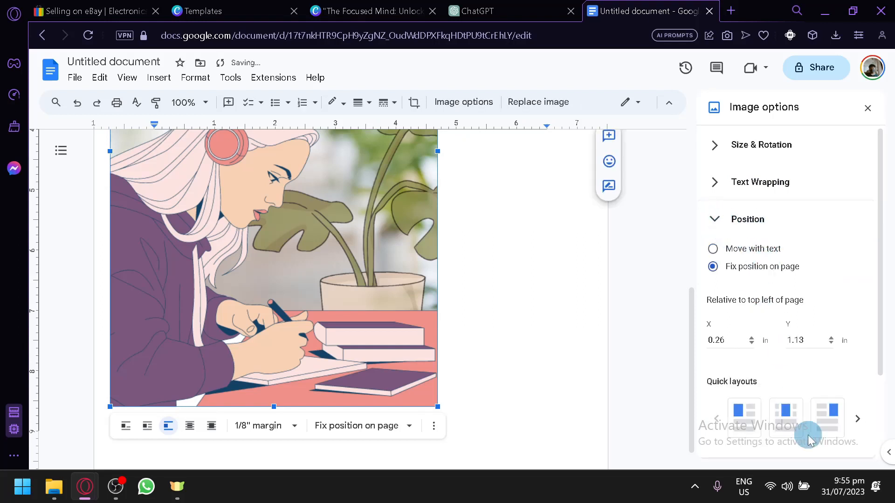
left_click(784, 416)
left_click(571, 185)
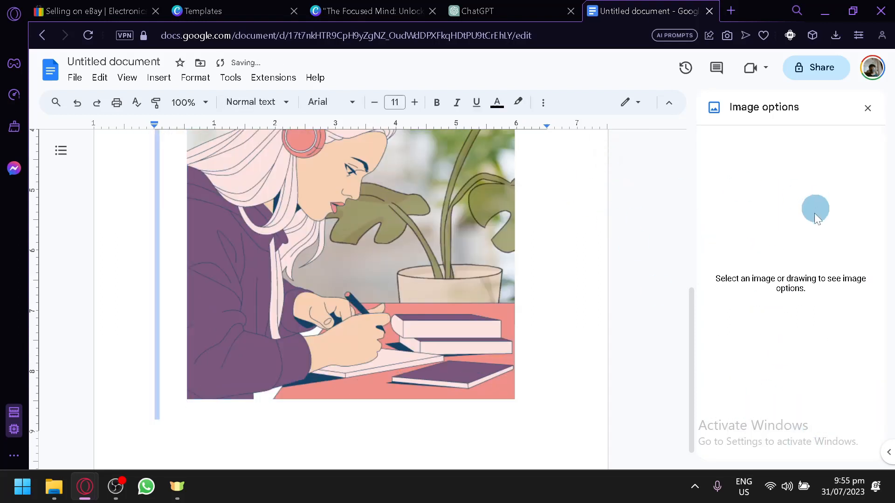
Step: Try to start a new page below the cover image, and close the image options
scroll(465, 176, "down", 1)
scroll(475, 365, "up", 6)
left_click(509, 337)
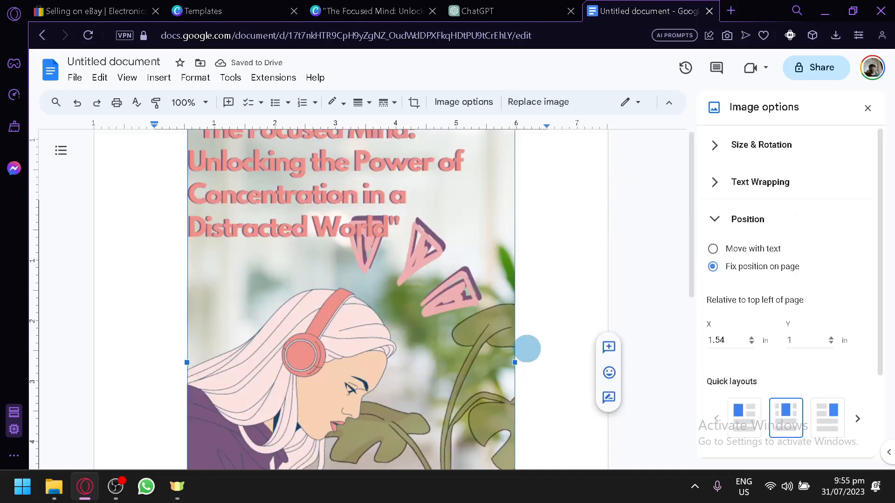
left_click(533, 353)
scroll(539, 376, "down", 3)
left_click(537, 349)
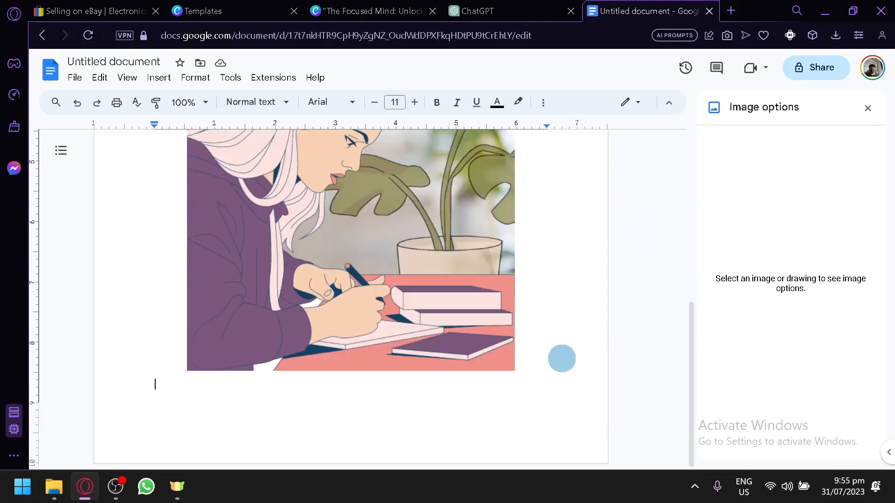
key("BackSpace")
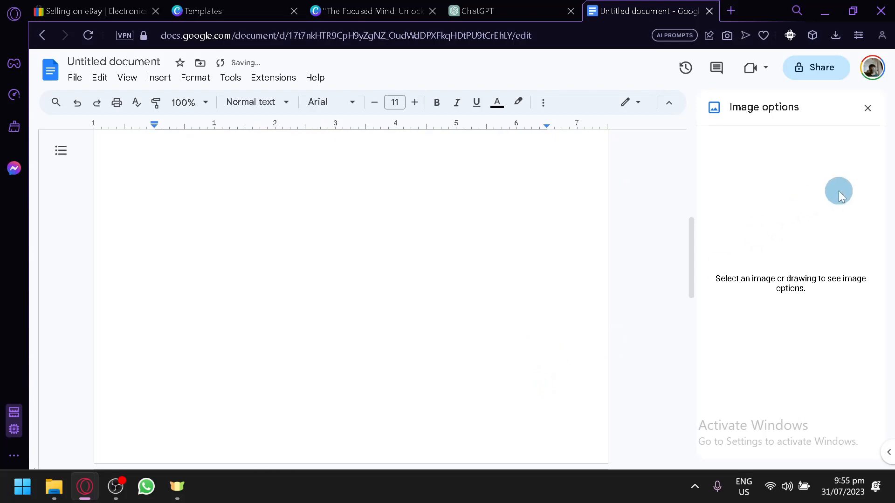
left_click(870, 120)
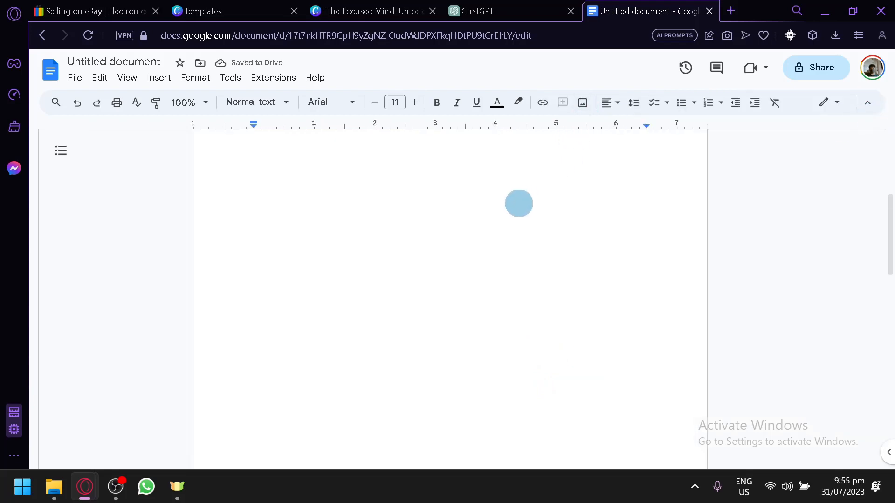
Step: Move the cover image from the second page up onto the first page, a little below the top margin
double_click(500, 237)
scroll(501, 237, "down", 15)
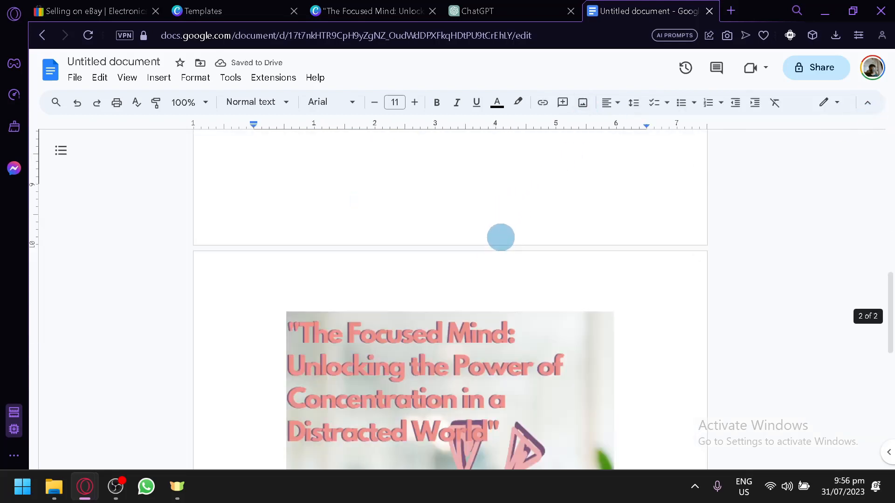
scroll(501, 237, "up", 12)
scroll(500, 235, "down", 12)
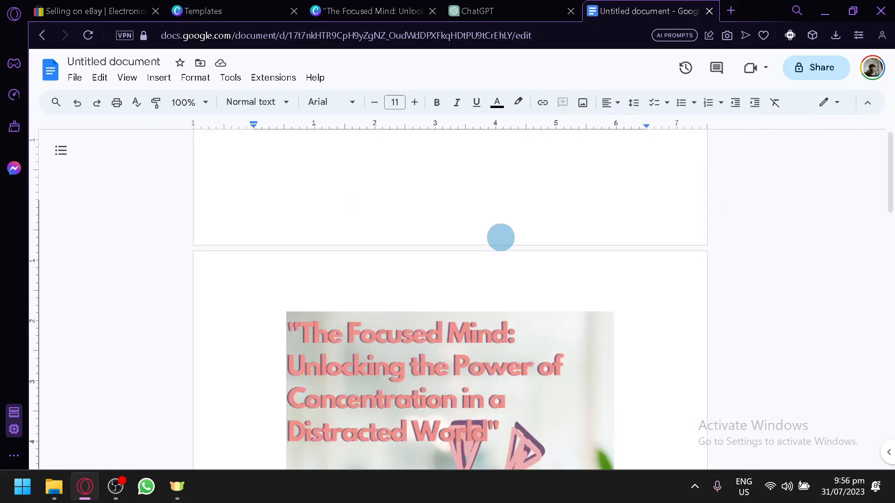
left_click_drag(479, 323, 467, 195)
scroll(469, 200, "up", 9)
scroll(509, 247, "up", 5)
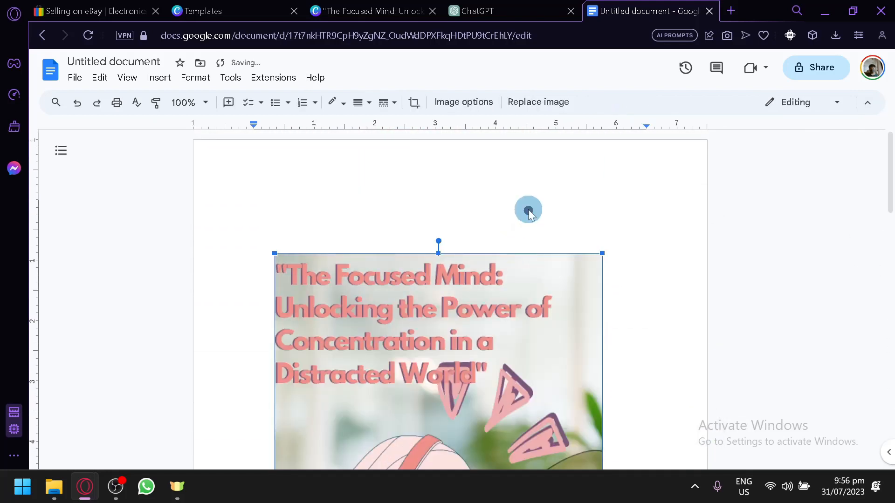
left_click(473, 168)
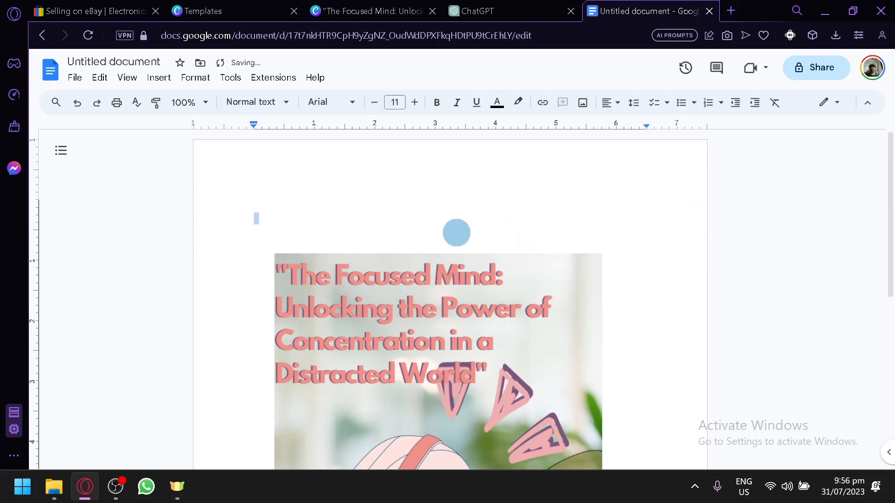
Step: Place the text cursor on the line above the cover image and add blank lines until the cursor reaches a second page
left_click(272, 249)
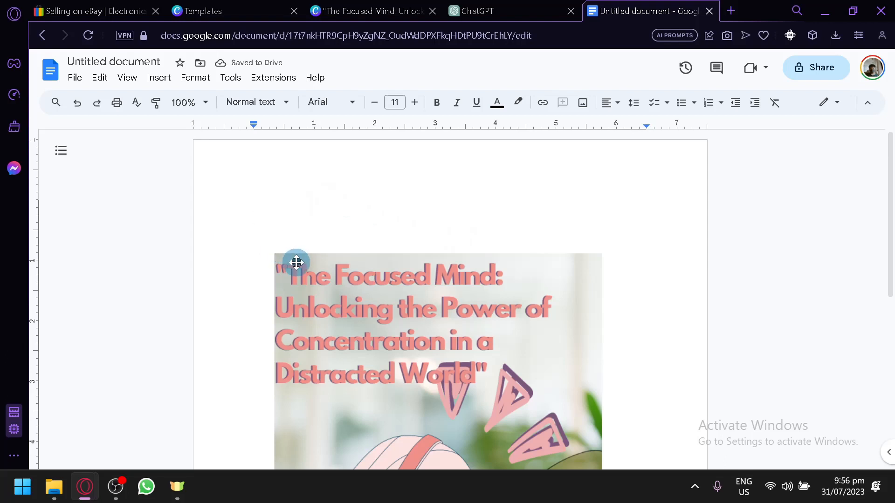
left_click(296, 263)
left_click(277, 228)
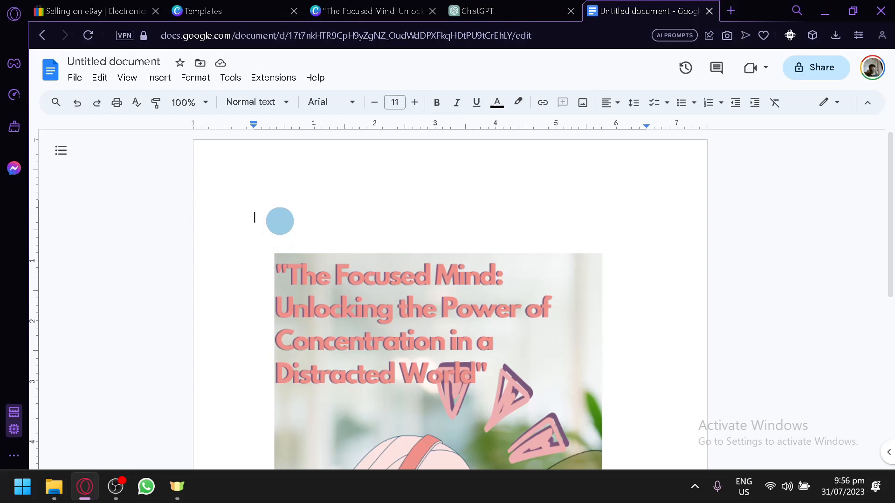
scroll(326, 260, "down", 6)
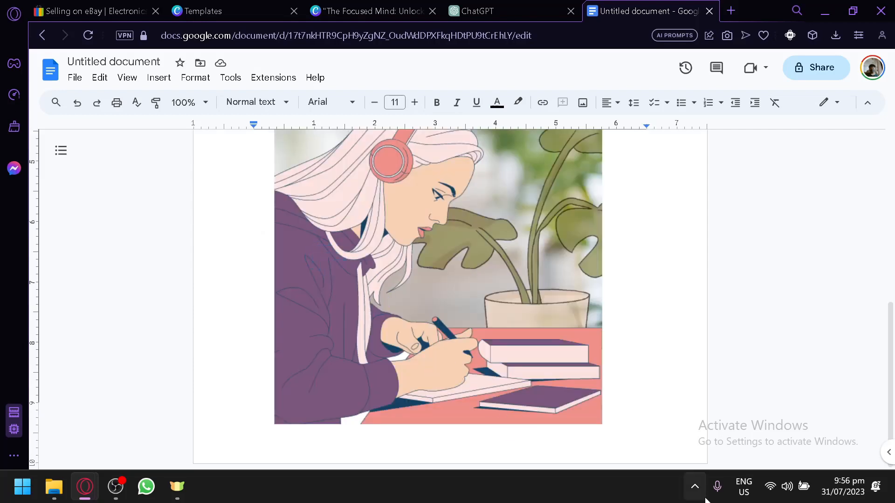
left_click(682, 407)
scroll(682, 407, "up", 1)
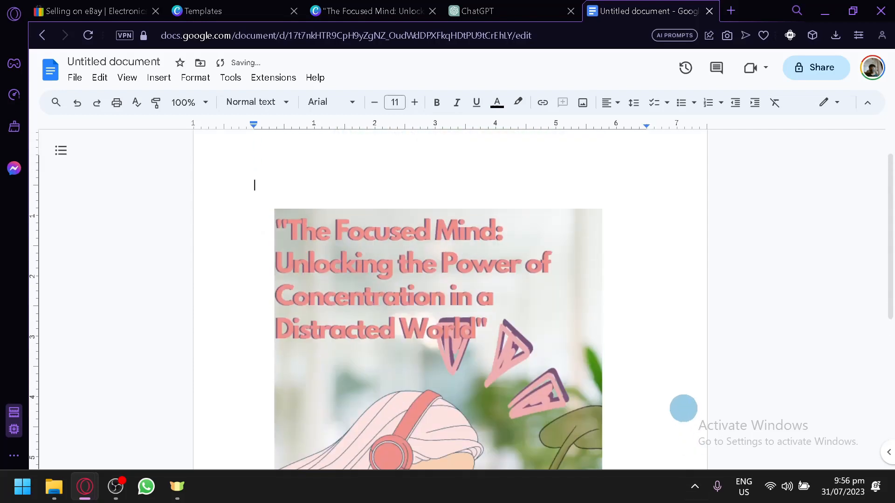
key("Return")
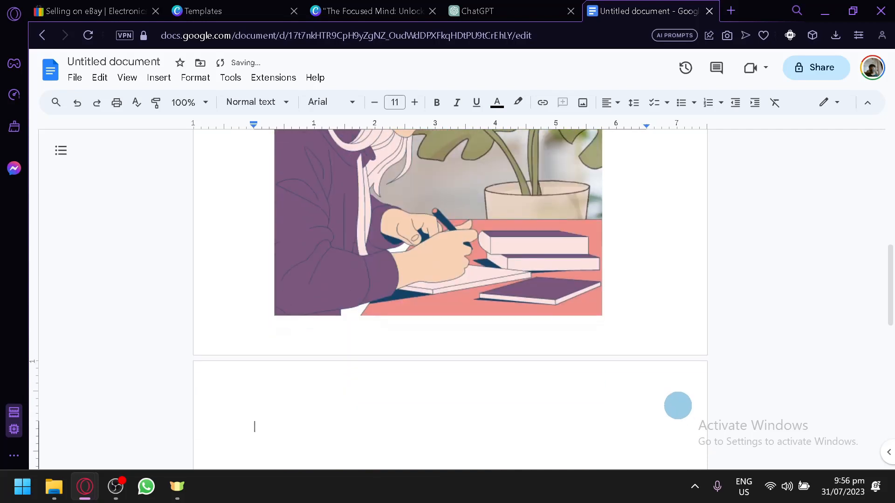
scroll(678, 406, "down", 4)
Step: Switch to ChatGPT, ask "Create an ebook content that is about the title that you have just created" and regenerate the answer
left_click(484, 11)
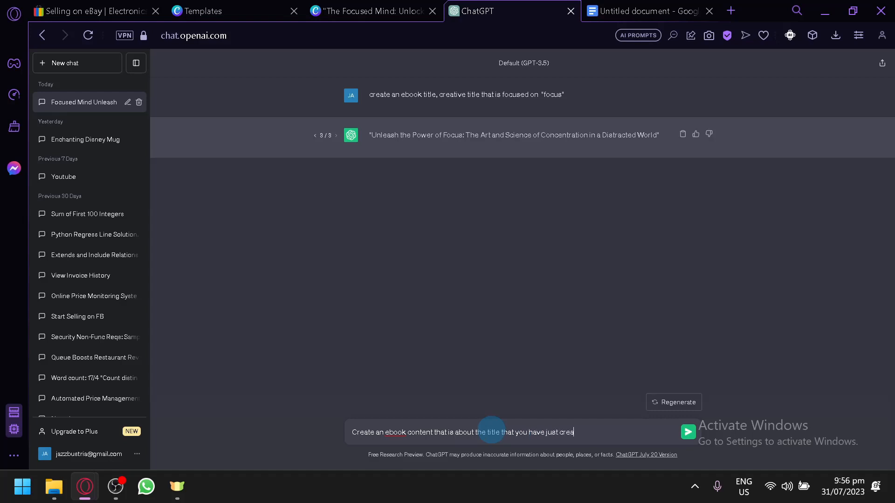
key("Return")
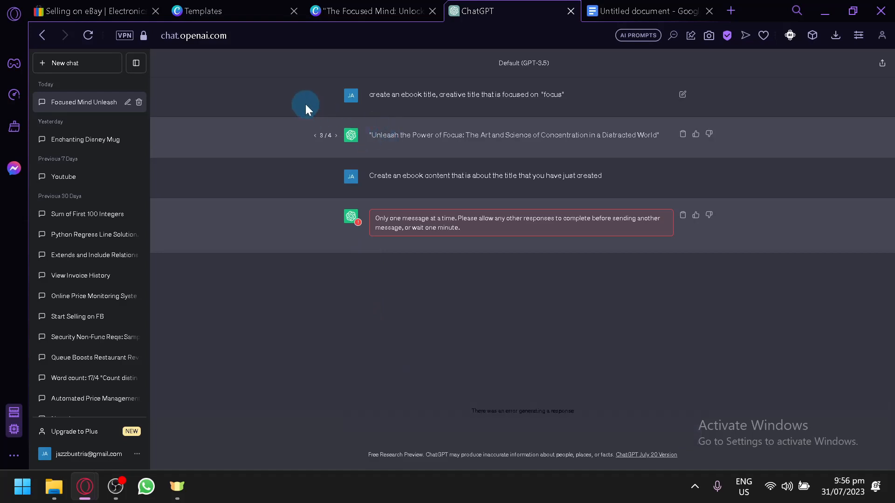
left_click(335, 135)
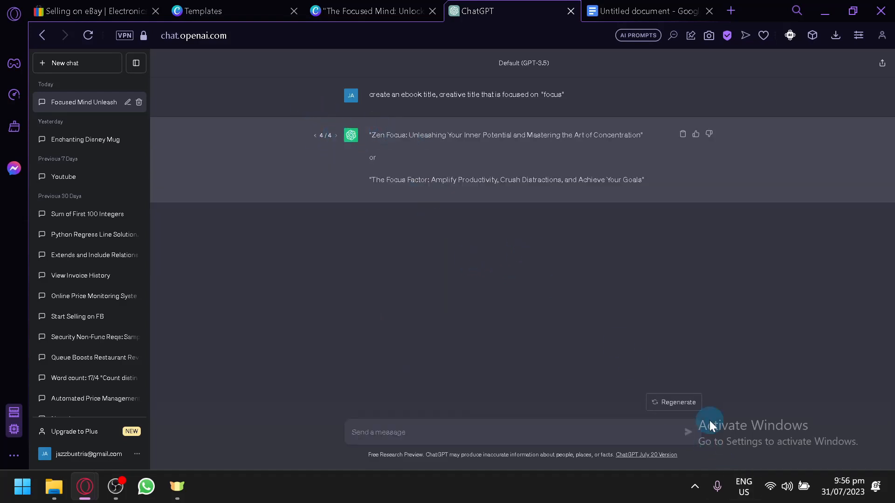
left_click(315, 135)
left_click(509, 428)
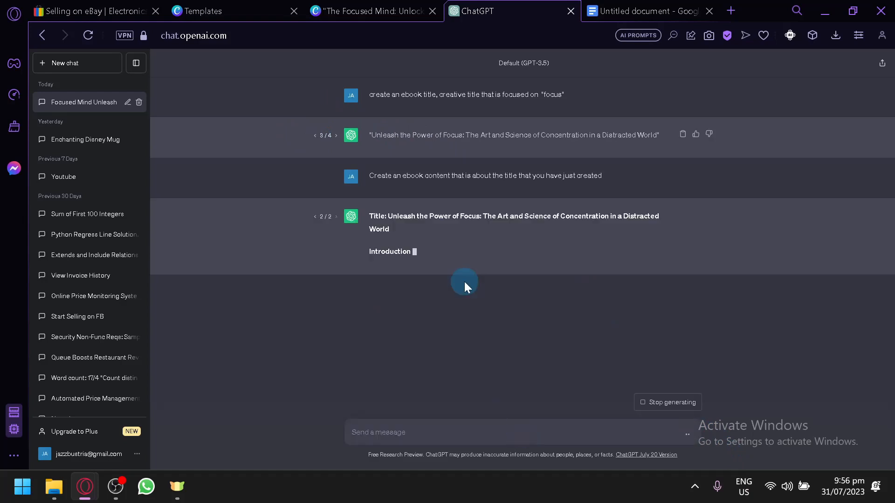
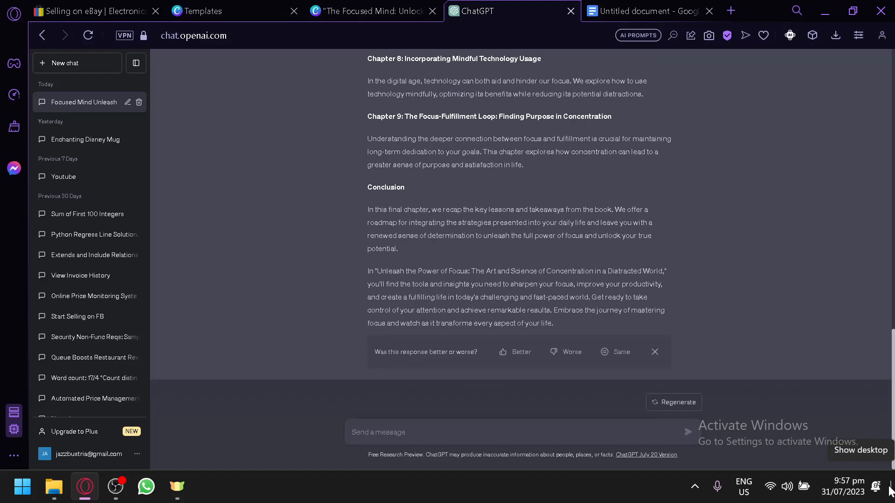
Step: Copy the generated ebook text from the Introduction to the end of the Conclusion and paste it onto the Google Docs document's second page
scroll(605, 190, "up", 12)
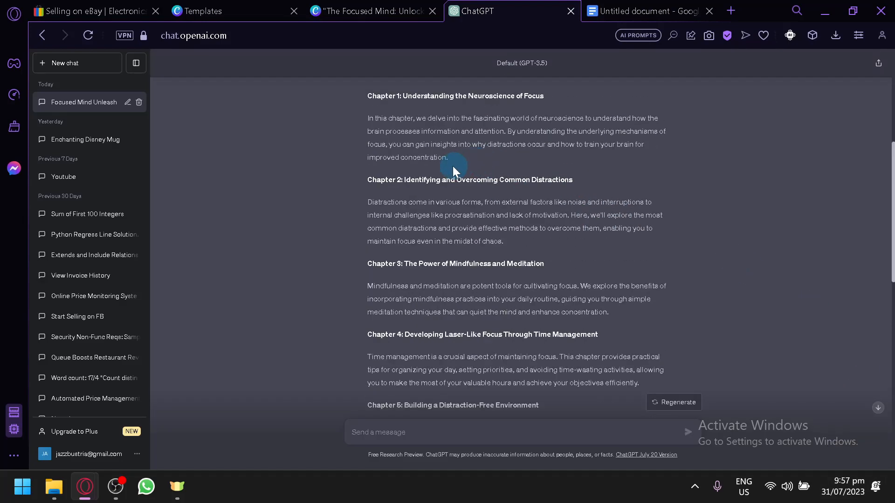
scroll(420, 155, "up", 4)
left_click_drag(366, 160, 572, 325)
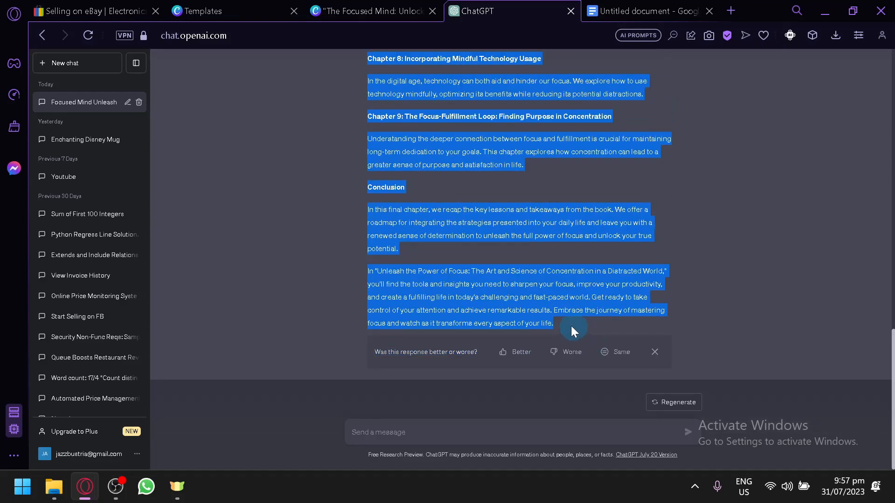
left_click(648, 11)
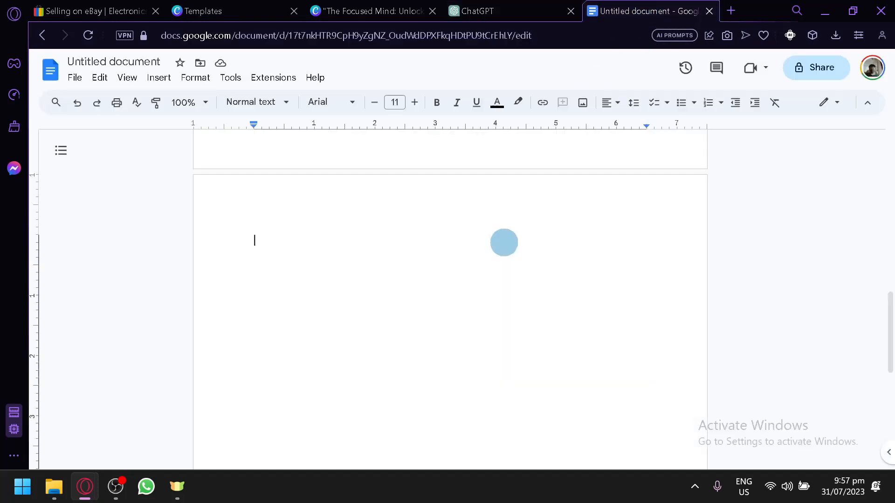
key("ctrl+v")
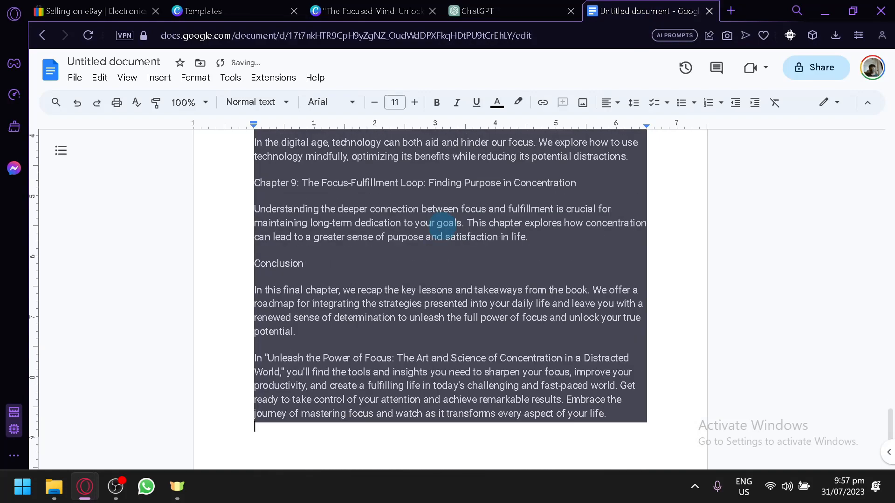
Step: Select all the pasted ebook text and apply the Normal text style to it
scroll(438, 231, "up", 20)
left_click(254, 255)
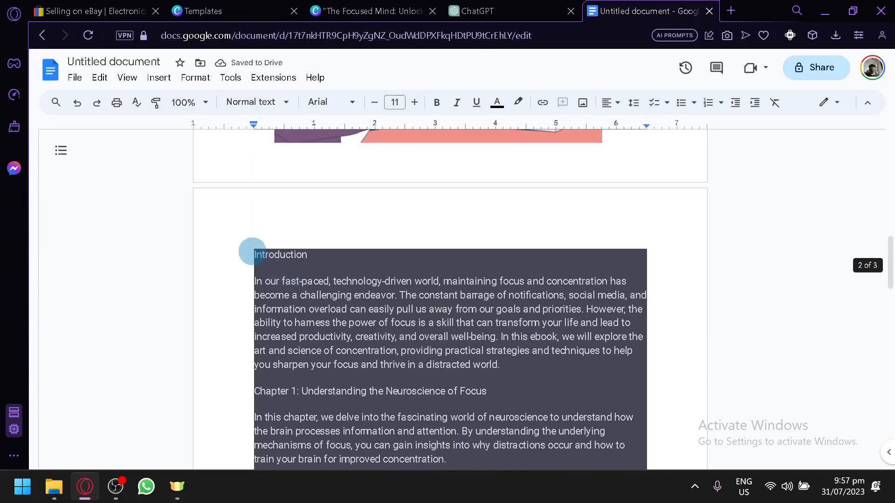
left_click_drag(391, 309, 623, 436)
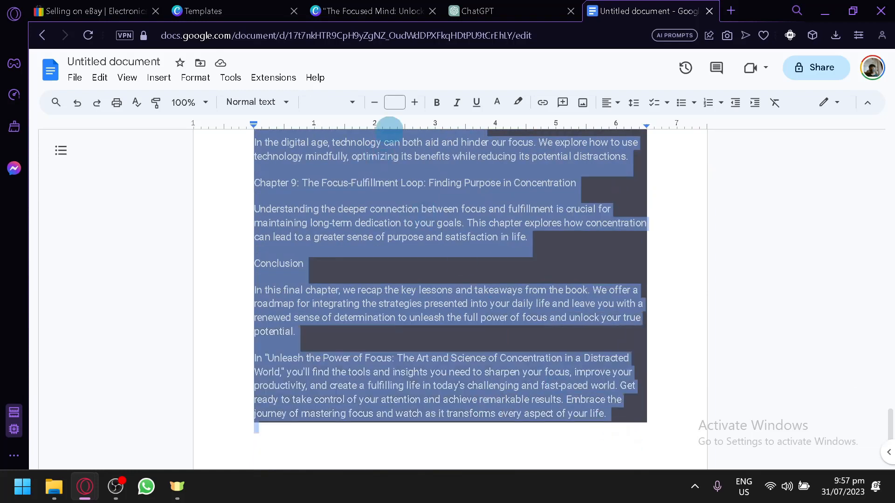
left_click(352, 102)
left_click(266, 103)
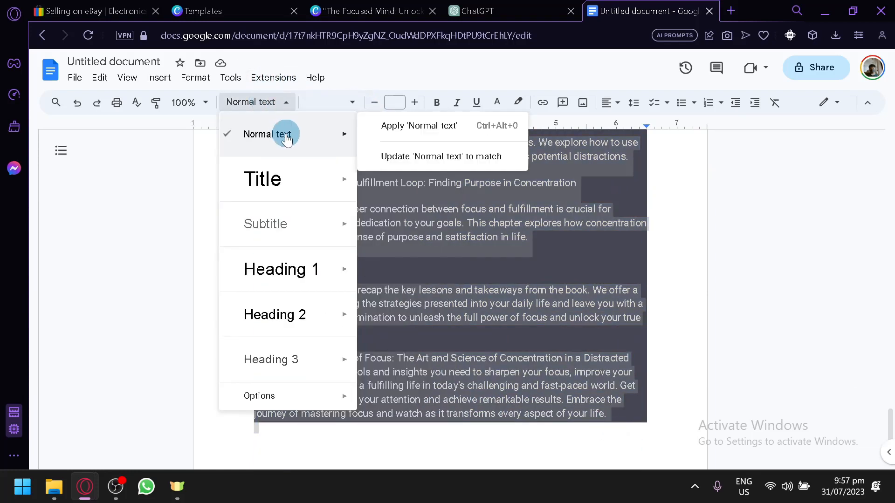
left_click(288, 135)
left_click(455, 256)
Step: Make the "Introduction" heading at the start of the ebook text bold
scroll(448, 256, "up", 10)
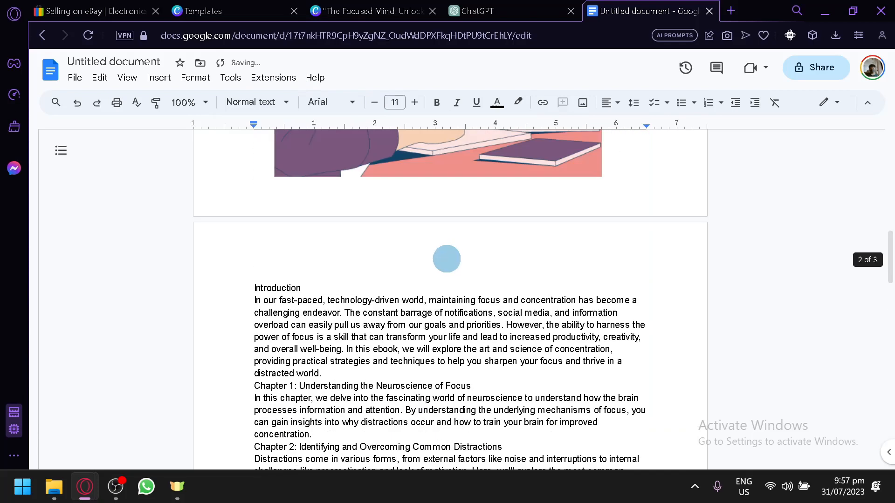
left_click_drag(326, 283, 253, 270)
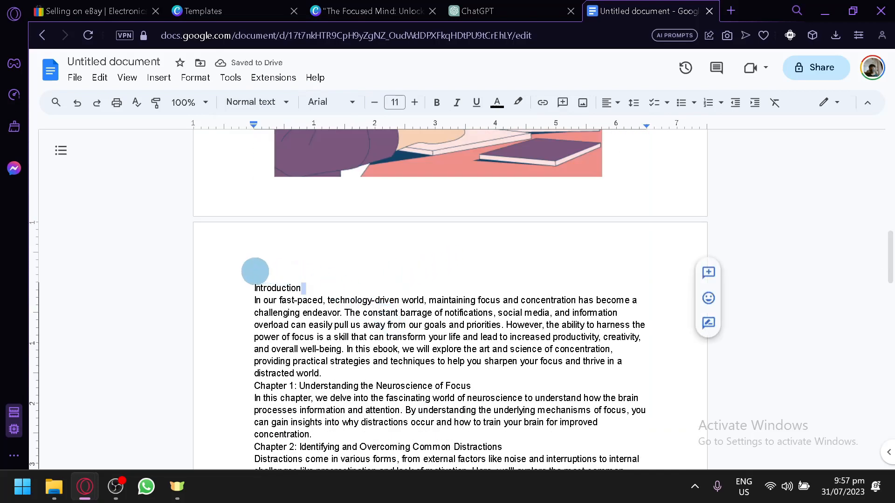
key("ctrl+b")
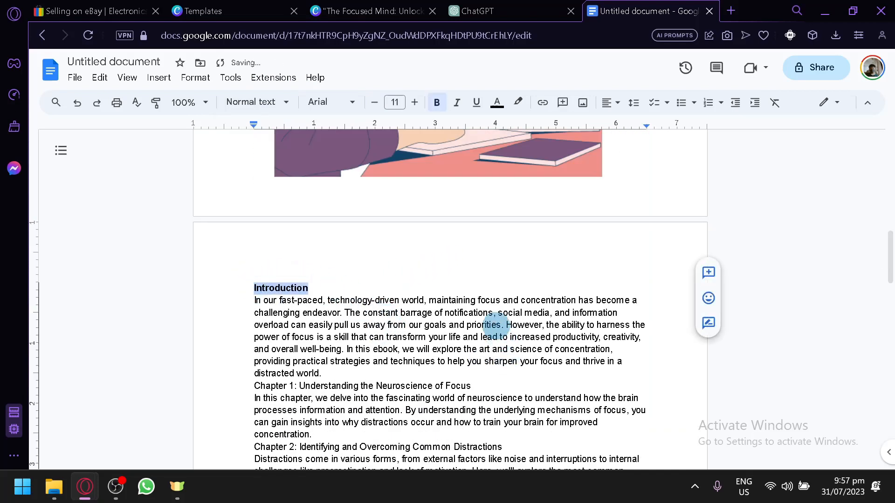
Step: Add a blank line below the "Introduction" heading and another after the introduction paragraph
left_click(435, 285)
key("Return")
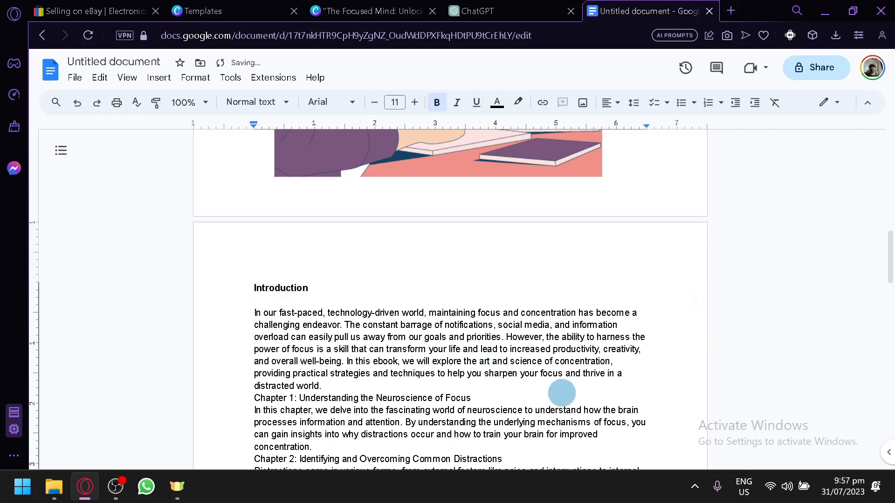
left_click(408, 386)
key("Return")
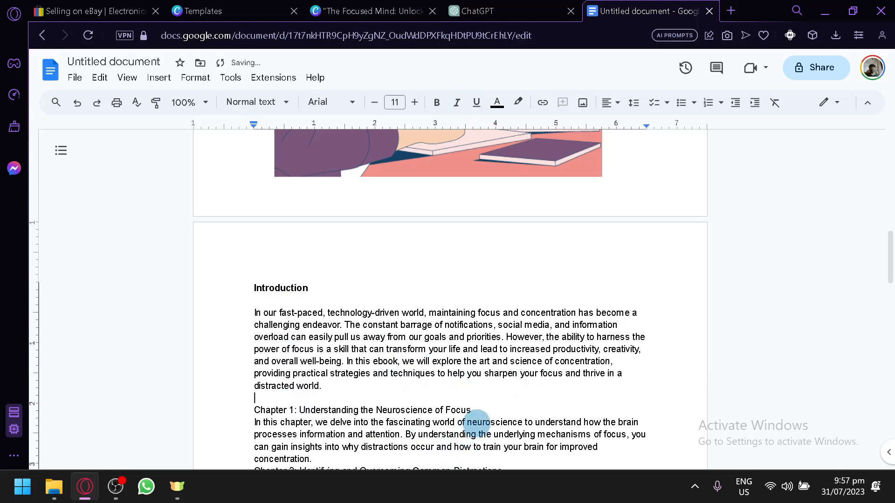
Step: Insert a blank line below the "Chapter 1: Understanding the Neuroscience of Focus" heading and make the heading bold
left_click(471, 411)
key("Return")
left_click_drag(473, 410, 244, 415)
key("ctrl+b")
Step: Set off the "Chapter 2: Identifying and Overcoming Common Distractions" heading with blank lines above and below, and make it bold
scroll(359, 436, "down", 4)
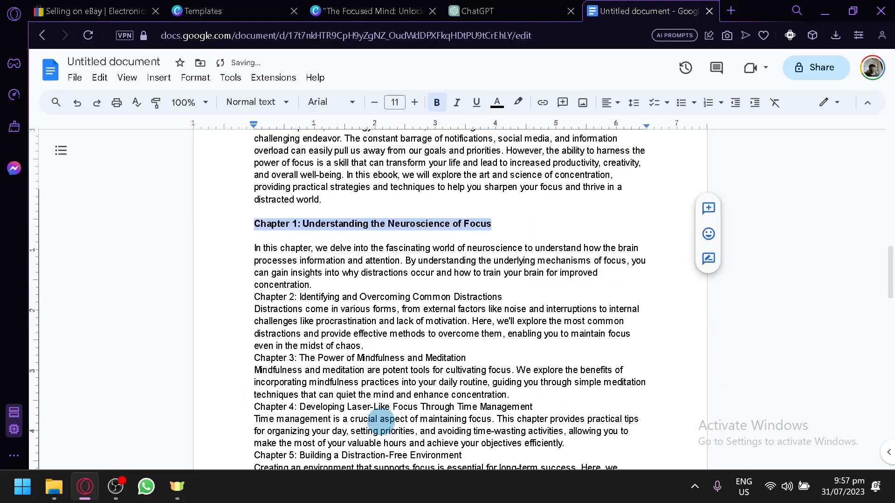
left_click(350, 282)
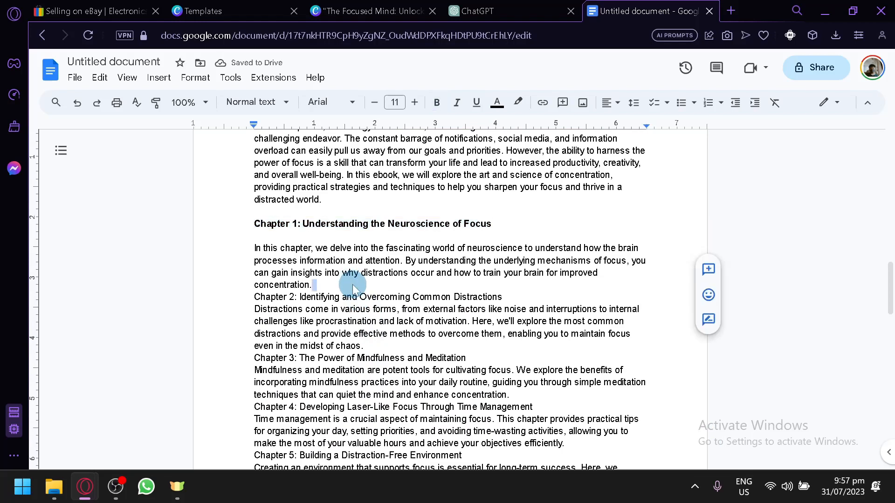
key("Return")
left_click(506, 309)
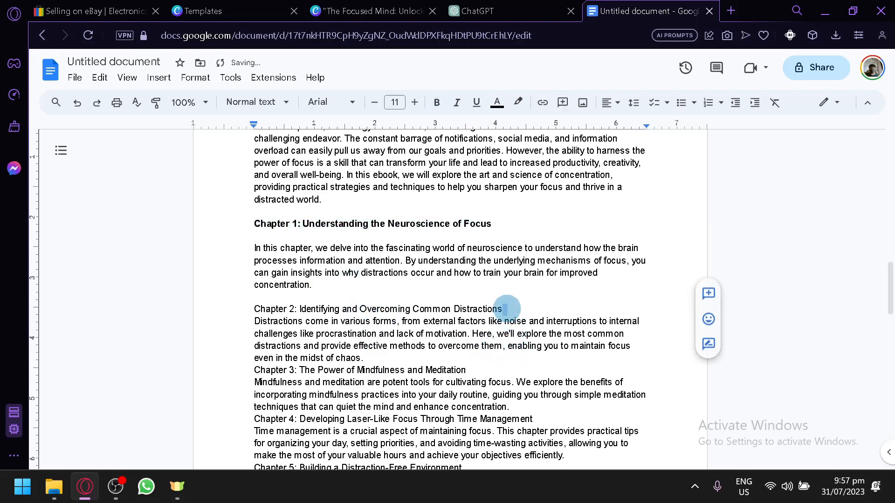
key("Return")
left_click_drag(506, 309, 255, 298)
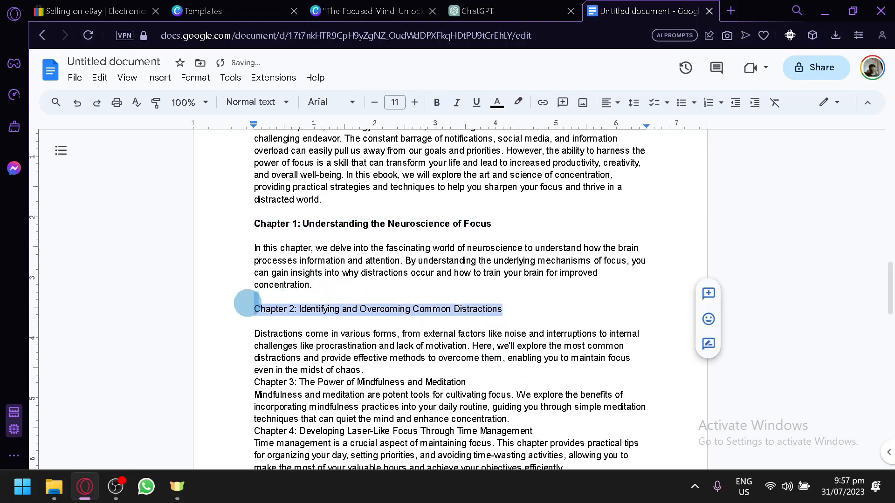
key("ctrl+b")
Step: Set off the "Chapter 3: The Power of Mindfulness and Meditation" heading with blank lines above and below, and make it bold
scroll(301, 305, "down", 2)
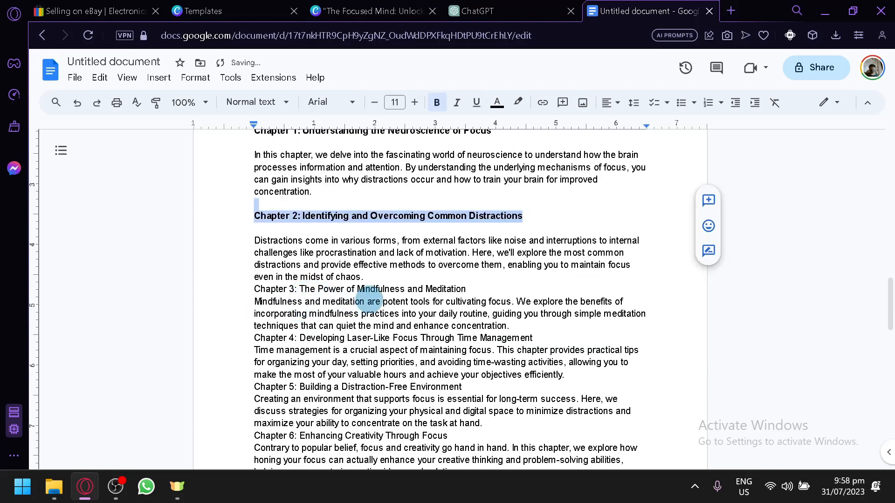
left_click(374, 279)
key("Return")
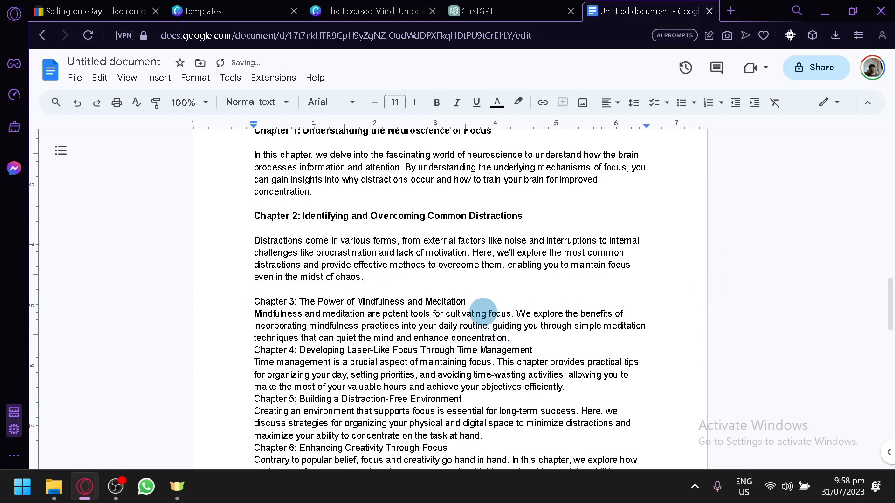
left_click(474, 303)
key("Return")
left_click_drag(474, 302, 248, 299)
key("ctrl+b")
Step: Set off the "Chapter 4: Developing Laser-Like Focus Through Time Management" heading with blank lines above and below, and make it bold
scroll(324, 308, "down", 2)
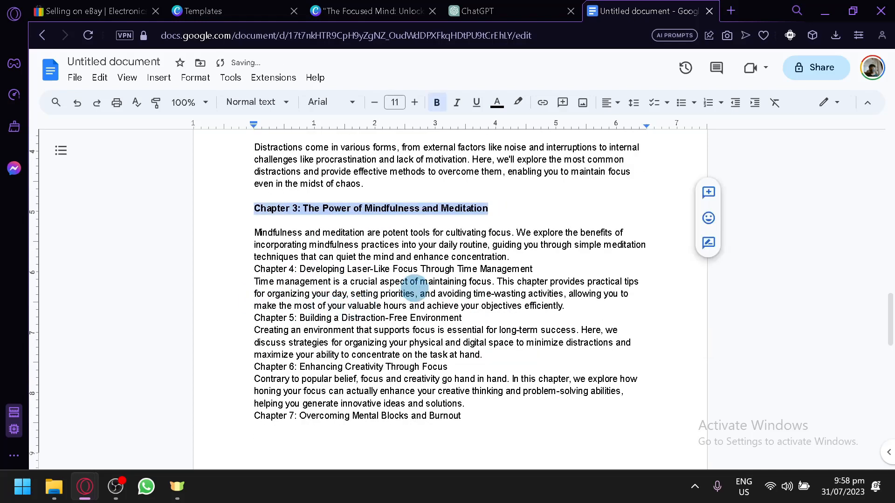
left_click(527, 258)
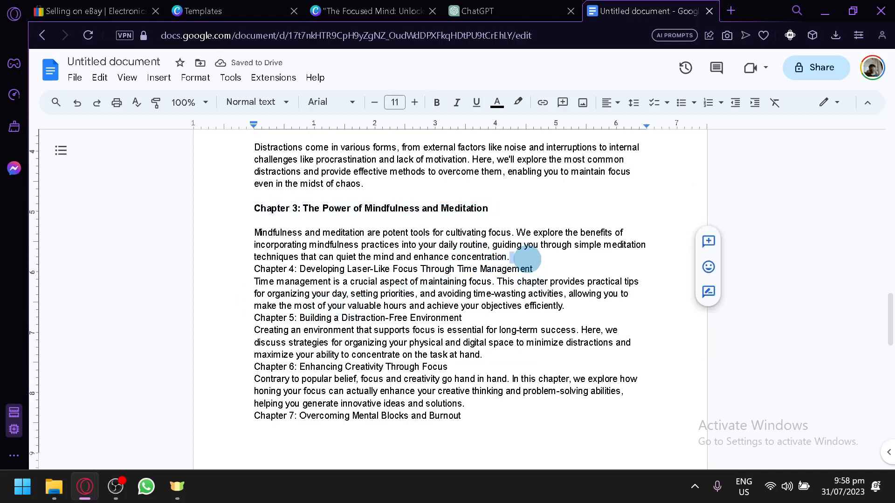
key("Return")
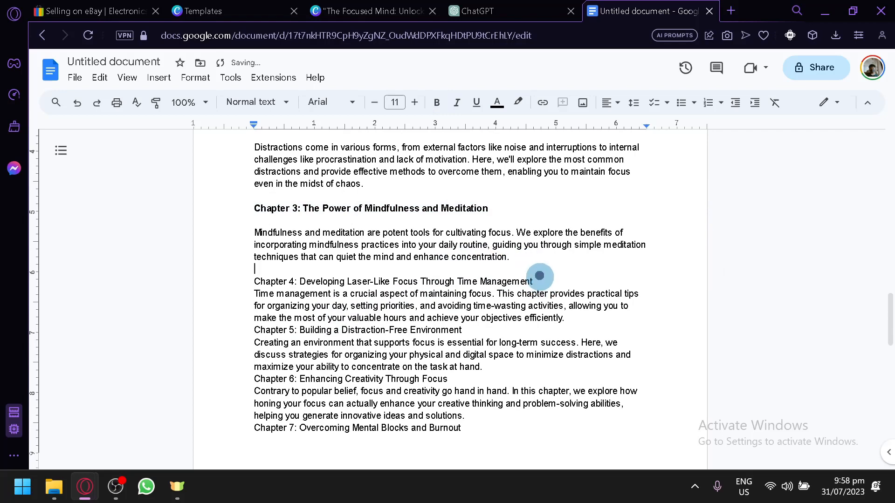
left_click(539, 276)
key("Return")
left_click_drag(539, 279, 230, 278)
key("ctrl+b")
Step: Set off the "Chapter 5: Building a Distraction-Free Environment" heading with blank lines above and below, and make it bold
scroll(481, 285, "down", 2)
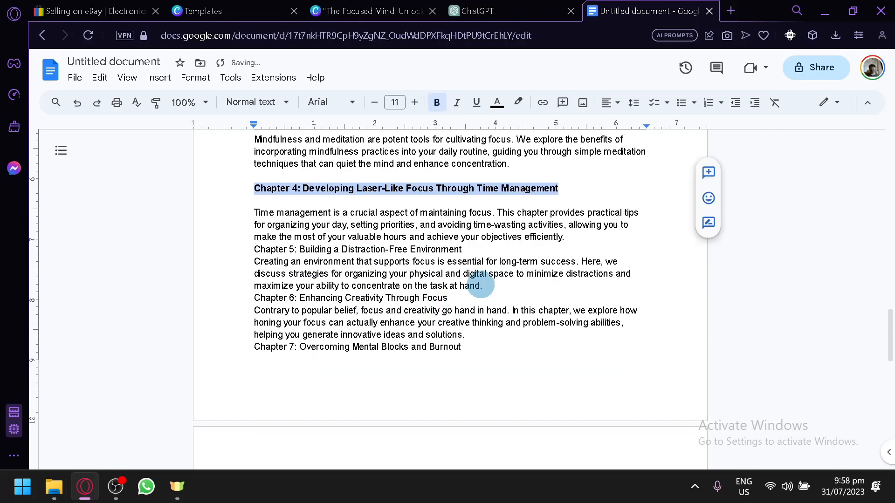
left_click(470, 252)
left_click(566, 237)
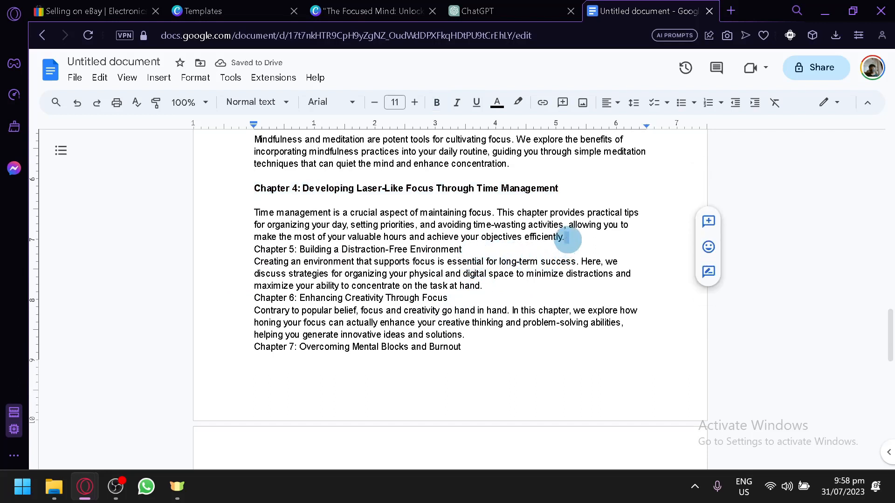
key("Return")
left_click(509, 257)
key("Return")
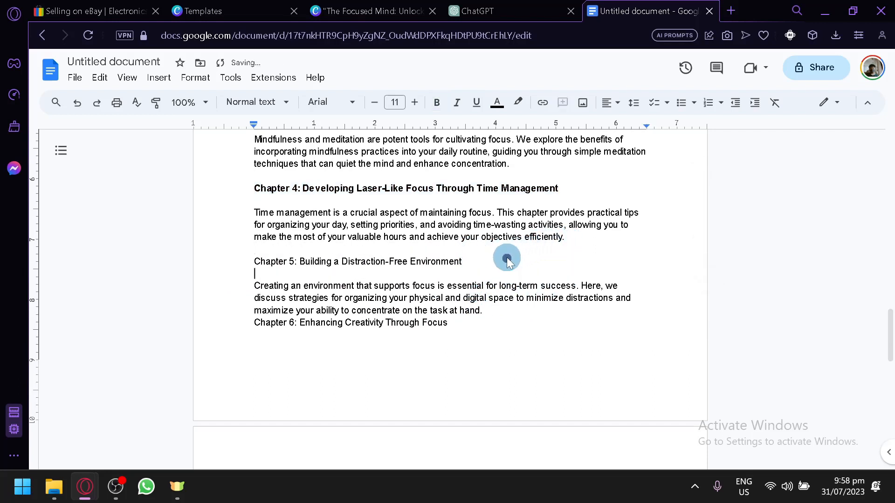
left_click_drag(505, 257, 235, 253)
key("ctrl+b")
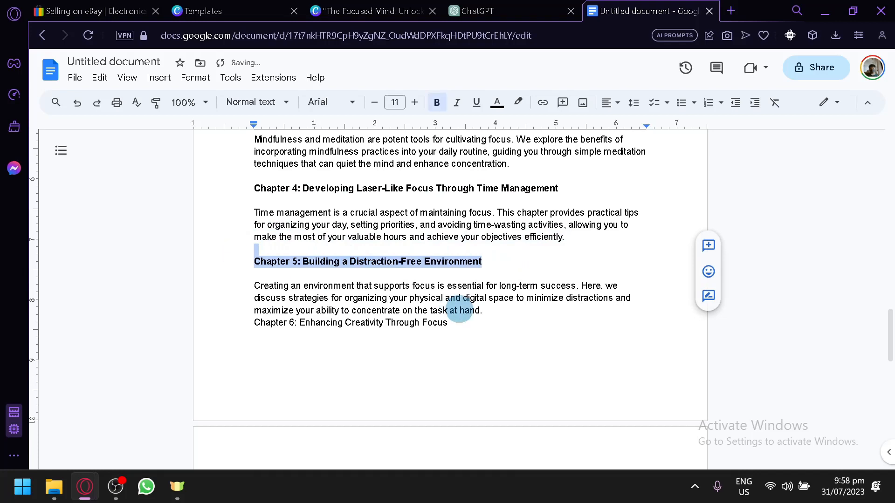
Step: Insert blank lines above and below the "Chapter 7: Overcoming Mental Blocks and Burnout" heading on the document's last page
scroll(459, 309, "down", 7)
scroll(347, 245, "down", 2)
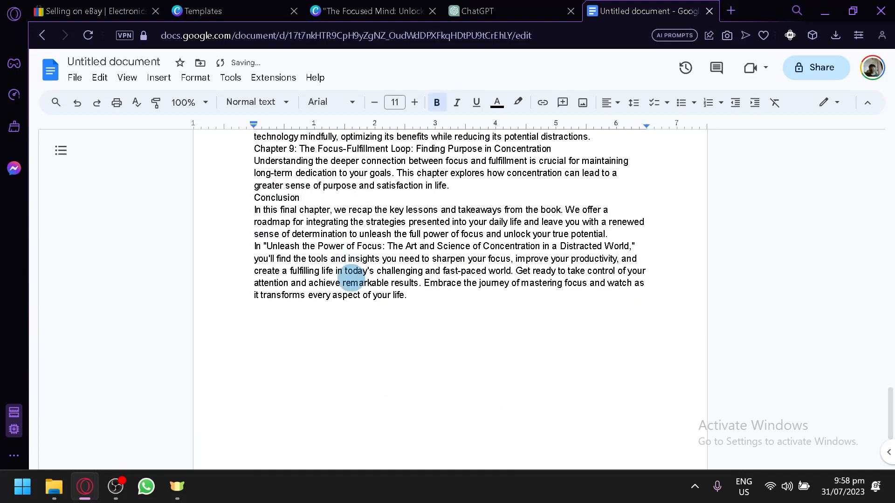
scroll(341, 279, "up", 6)
scroll(344, 278, "down", 2)
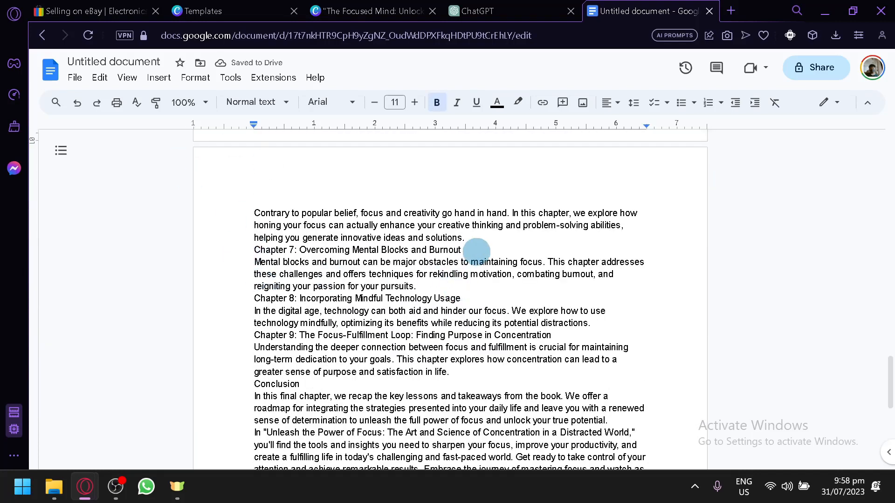
left_click(468, 238)
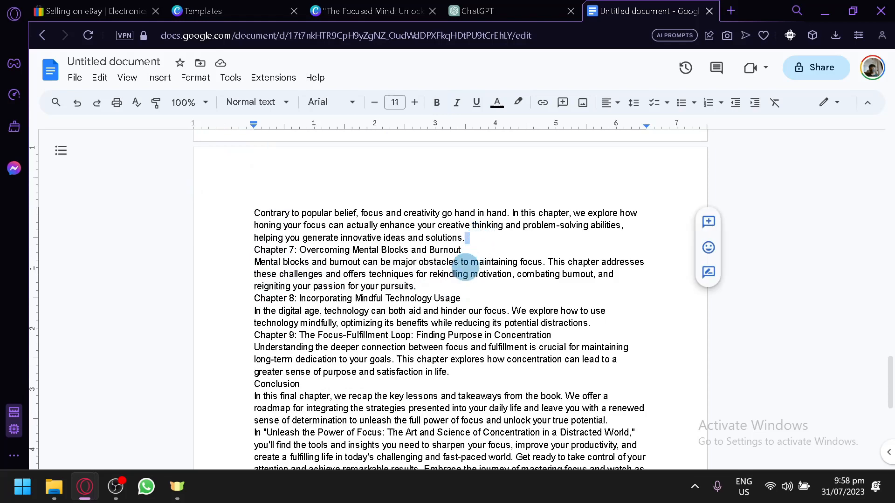
key("Return")
left_click(471, 264)
key("Return")
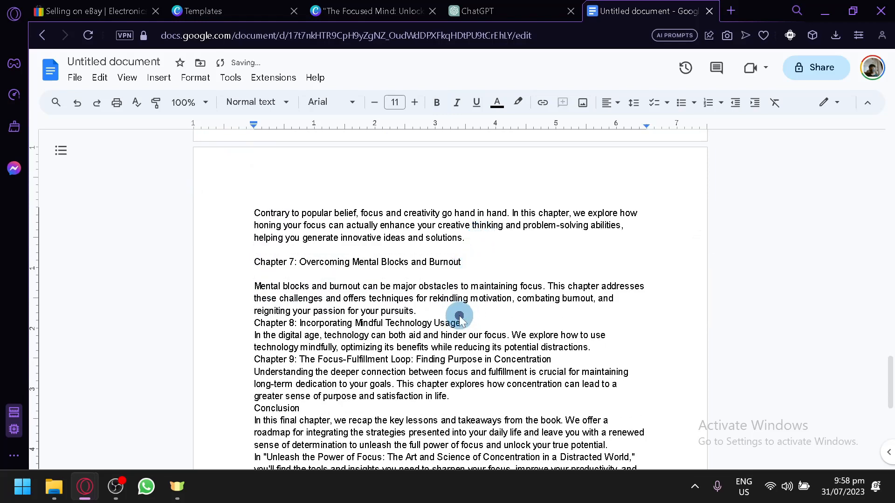
Step: Insert blank lines above and below the Chapter 8 and Chapter 9 headings
left_click(460, 316)
key("Return")
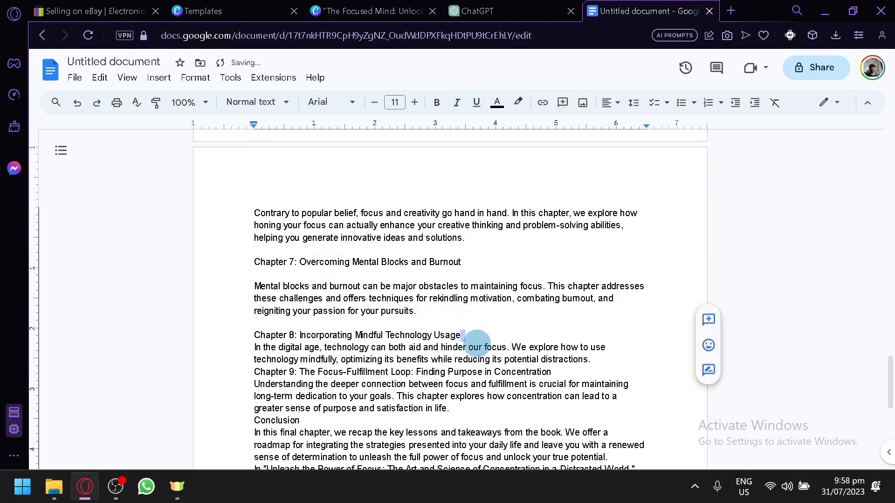
key("Return")
key("Return")
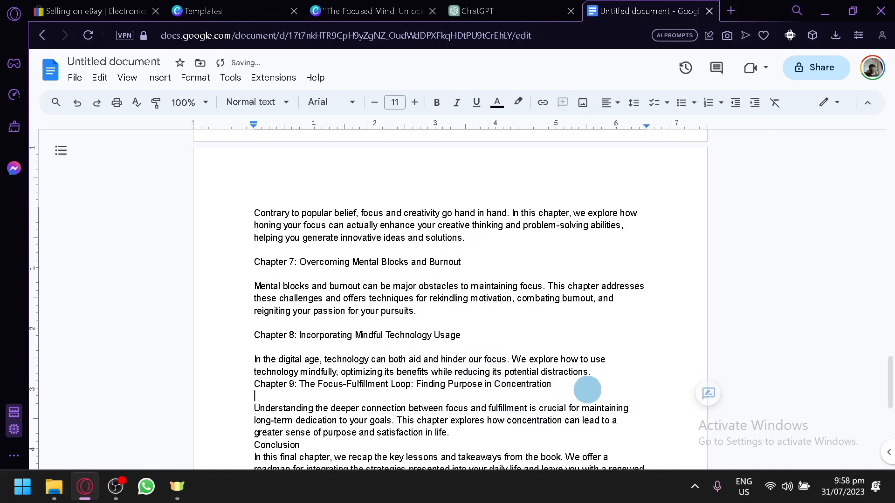
key("Return")
Step: Set off the "Conclusion" heading with blank lines above and below, and make it bold
scroll(591, 373, "down", 2)
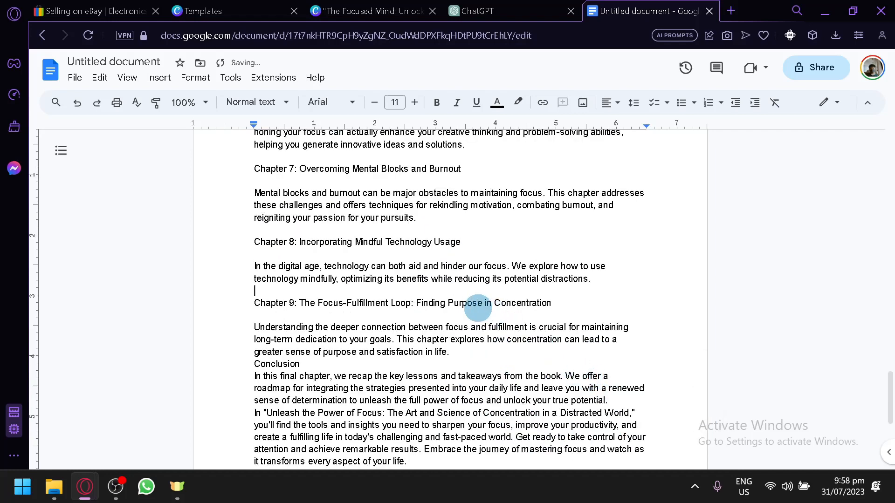
left_click(479, 353)
key("Return")
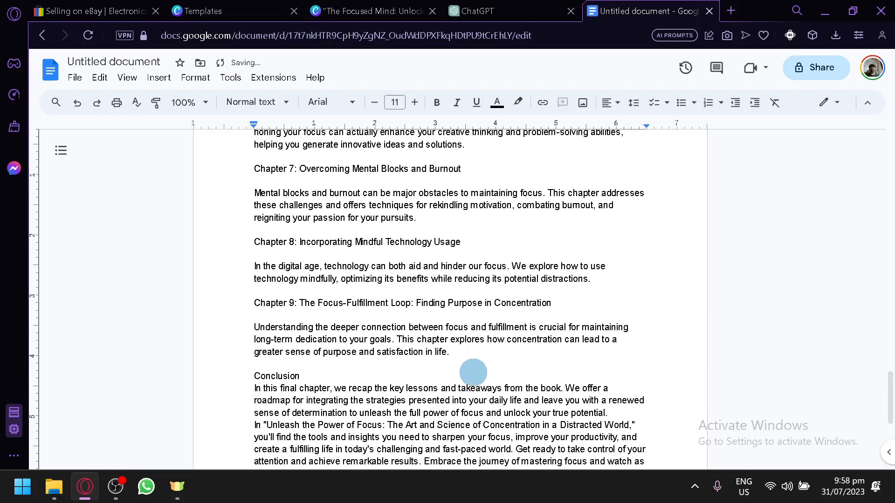
left_click(473, 373)
key("Return")
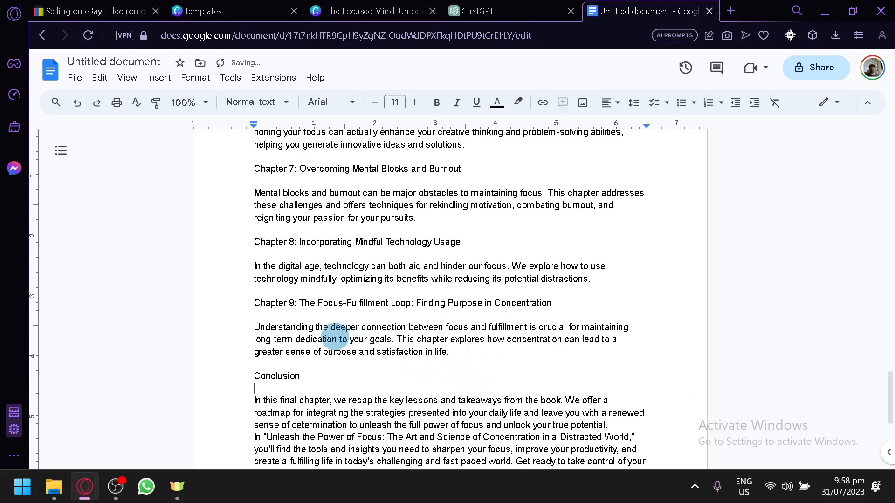
left_click_drag(305, 381, 237, 366)
key("ctrl+b")
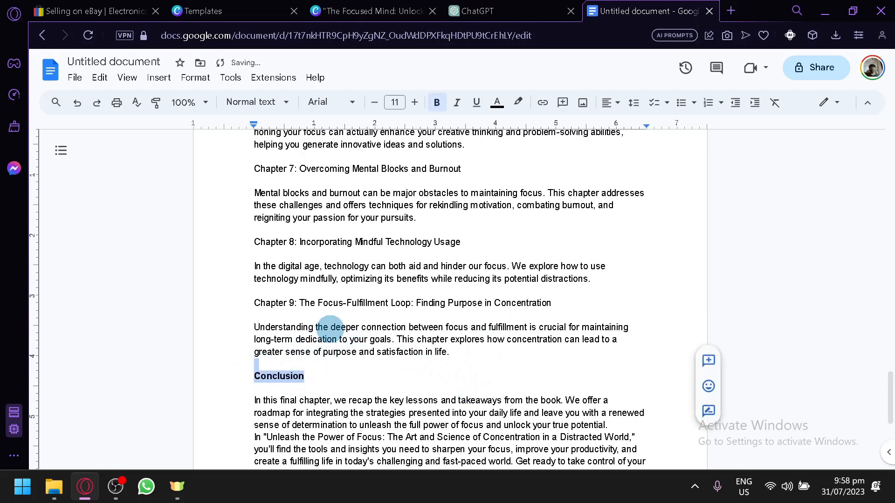
Step: Make the Chapter 9, Chapter 8 and Chapter 7 headings bold
left_click_drag(559, 302, 226, 288)
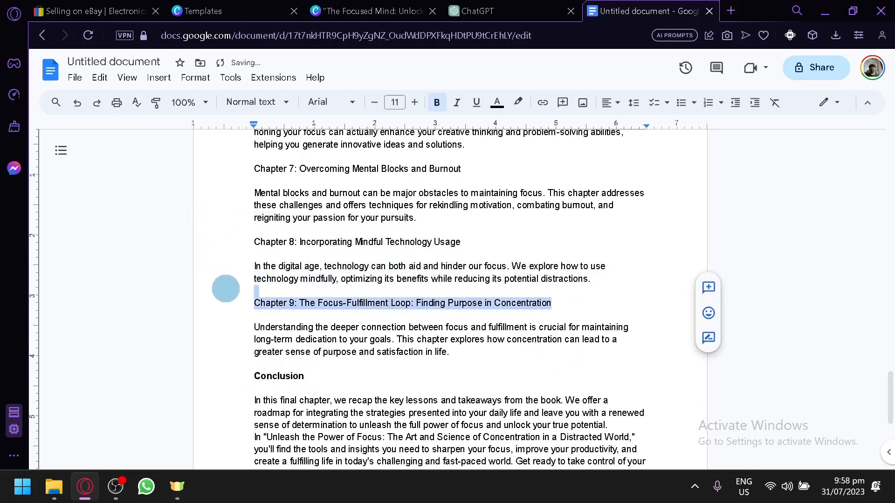
key("ctrl+b")
left_click(232, 242)
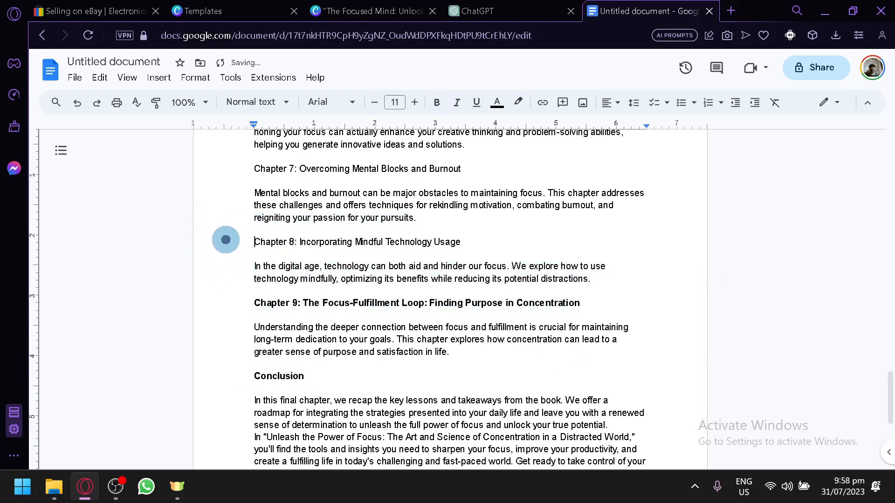
left_click_drag(236, 248, 487, 249)
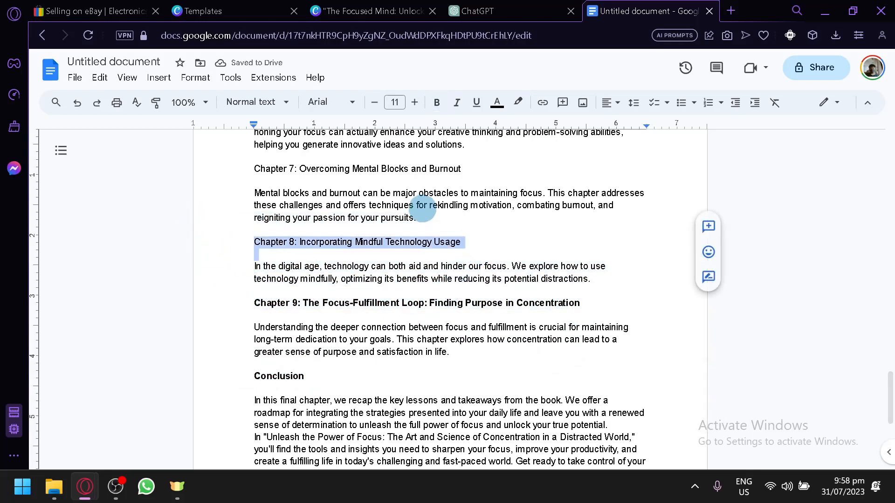
key("ctrl+b")
left_click_drag(470, 164, 226, 202)
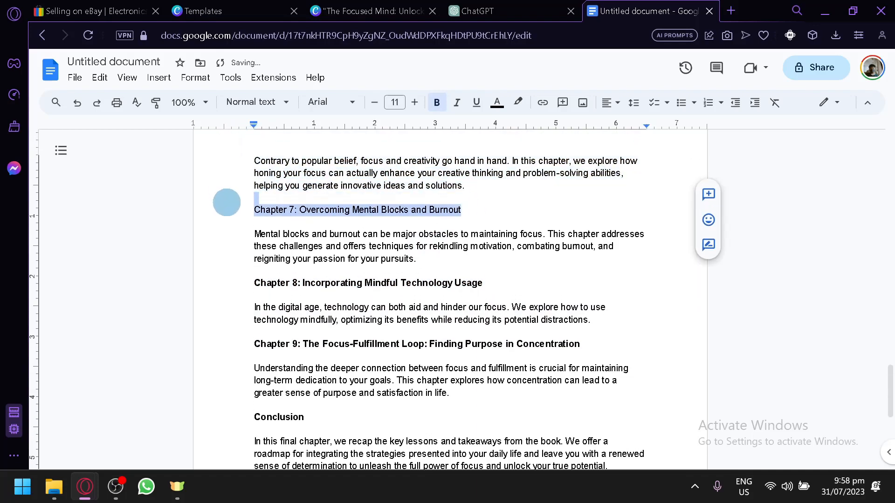
key("ctrl+b")
Step: Rename the document to "The focused mind: Unlocking thepower of cencentration in a distracted world"
scroll(319, 256, "down", 4)
scroll(322, 257, "up", 14)
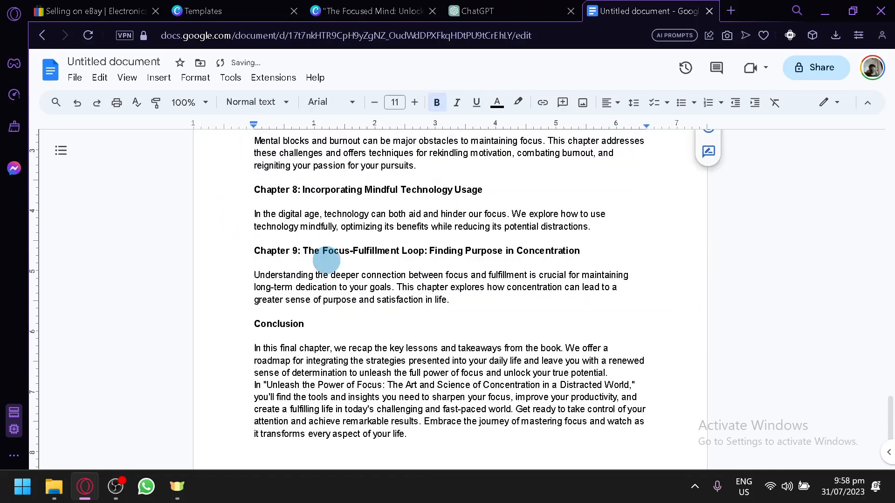
scroll(327, 260, "up", 2)
scroll(326, 260, "up", 8)
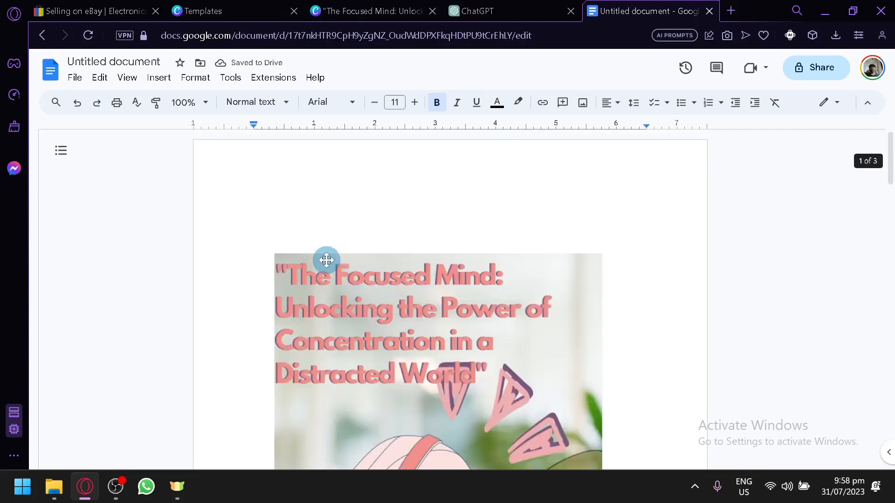
left_click(113, 62)
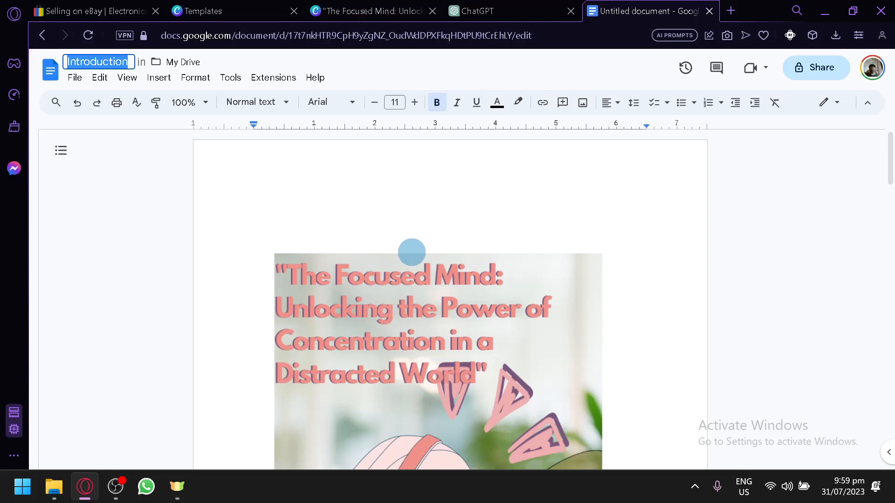
type("Th")
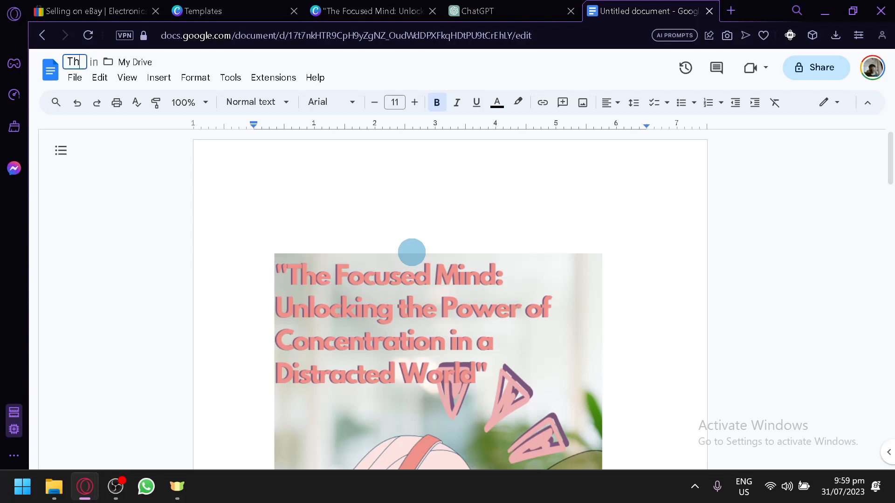
type("e focused m")
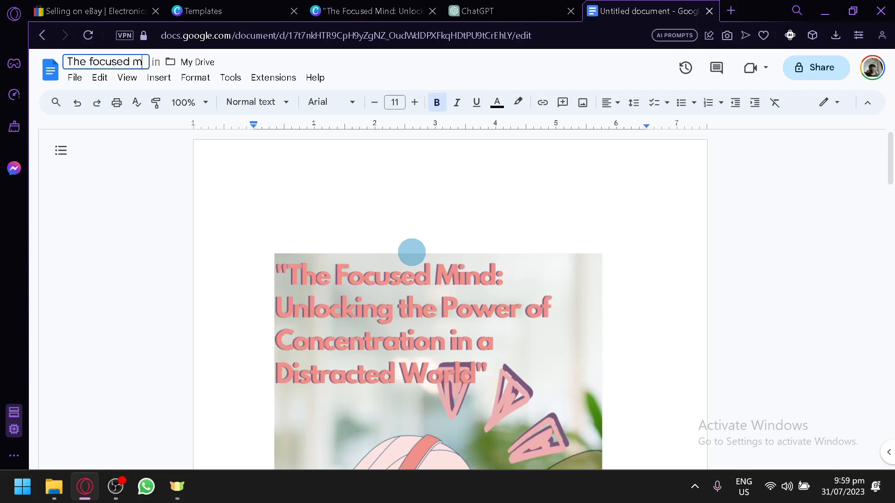
type("ind: Un")
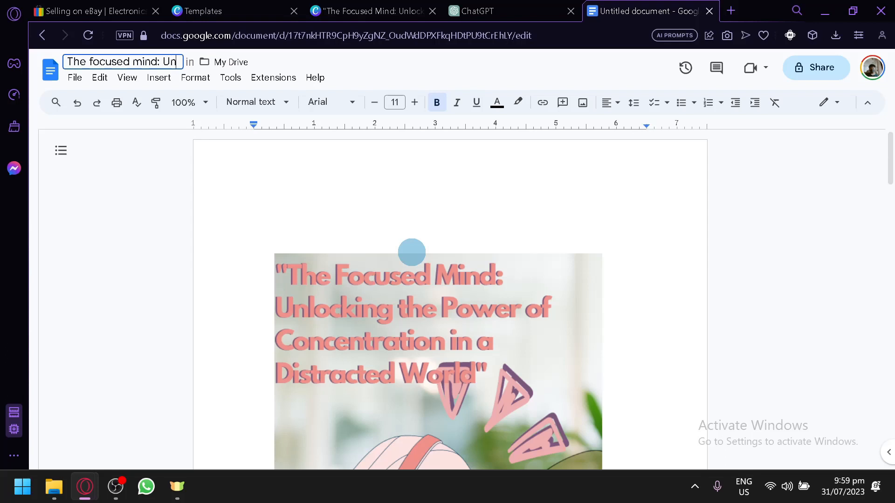
type("locking thepower")
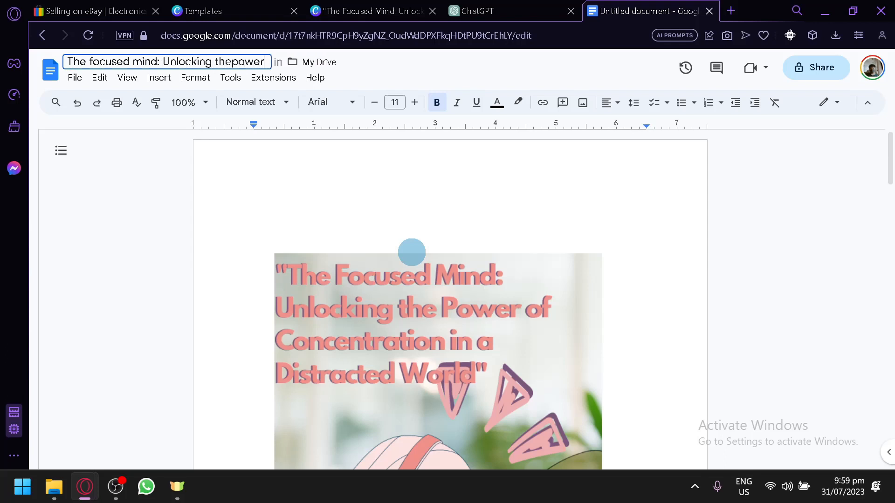
type(" of cencentrati")
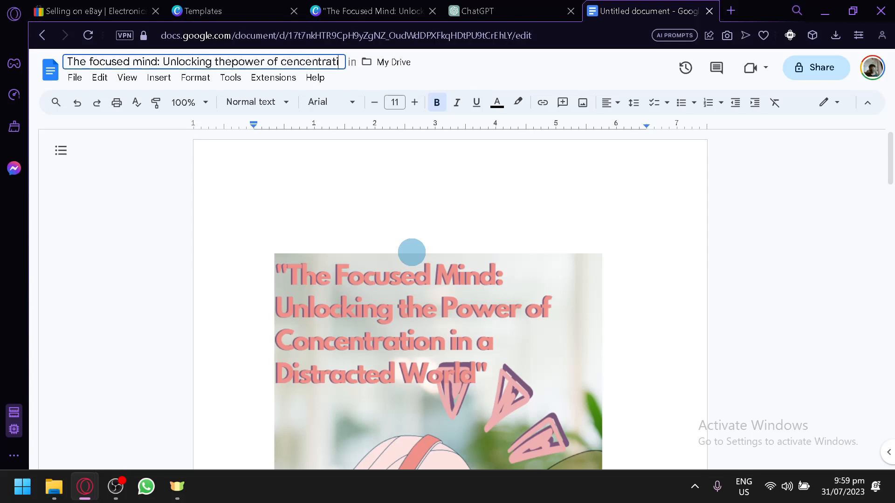
type("on in a distrac")
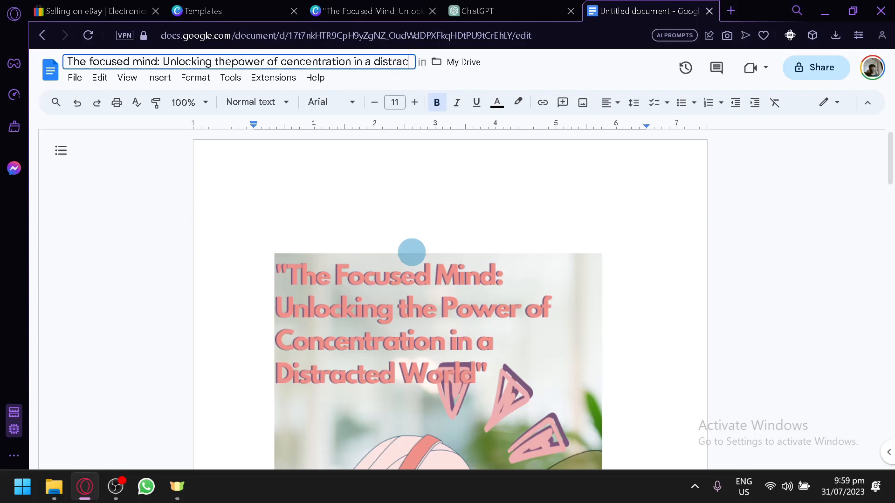
type("ted world")
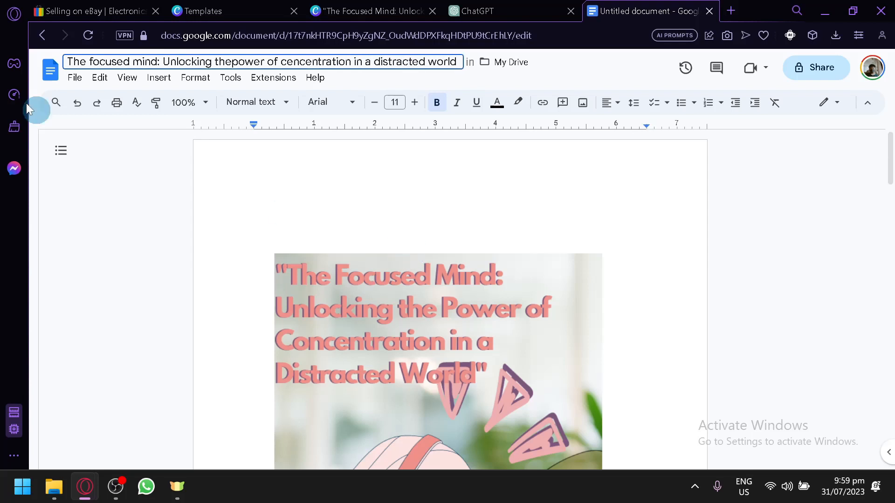
Step: Download the finished ebook document in PDF format
left_click(75, 77)
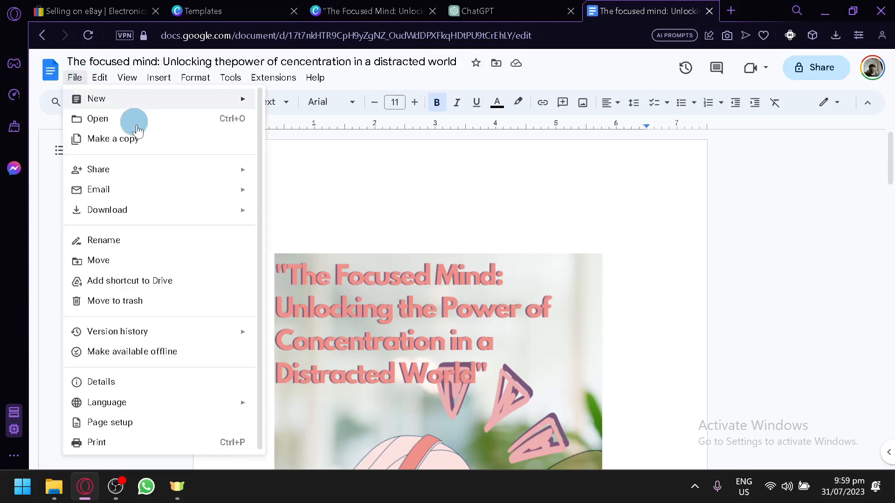
mouse_move(219, 215)
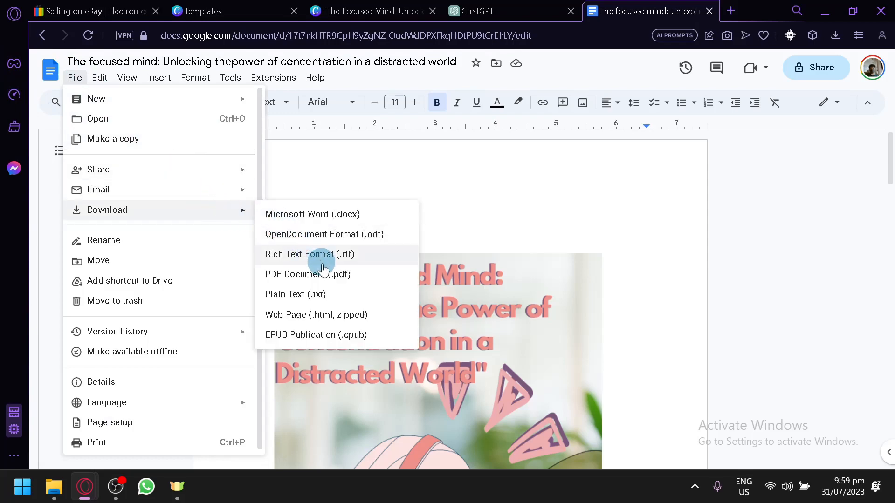
left_click(313, 277)
scroll(368, 247, "down", 12)
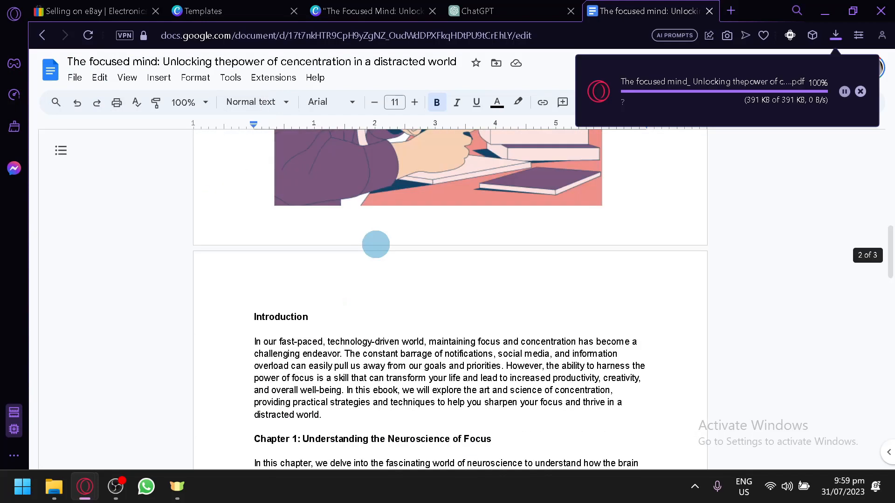
scroll(375, 242, "up", 12)
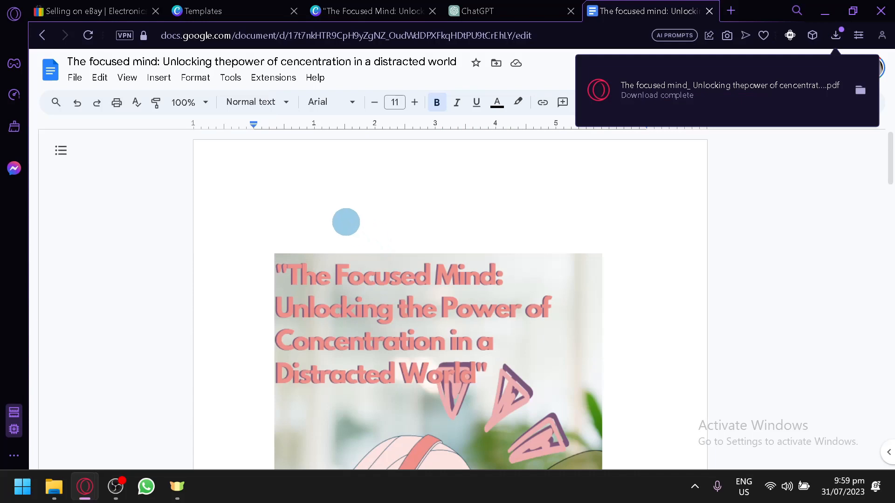
Step: Switch to eBay's selling page, start listing an item and search for matches to "digital product"
left_click(79, 8)
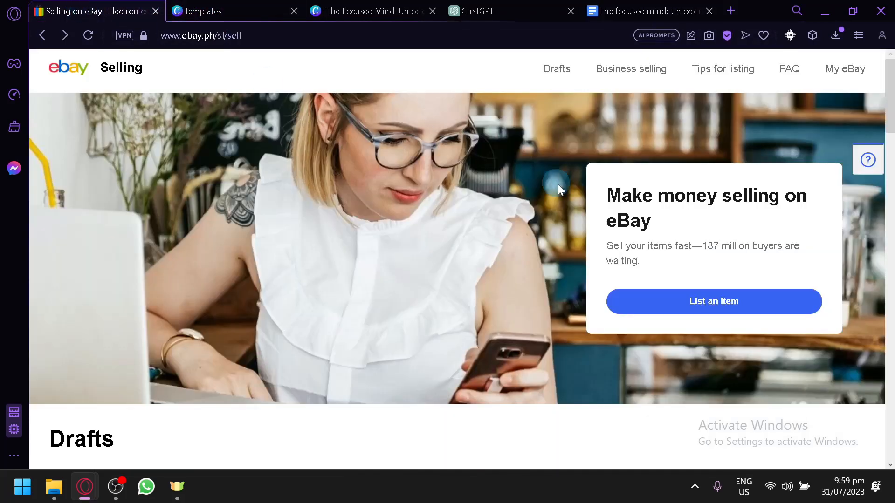
left_click(777, 308)
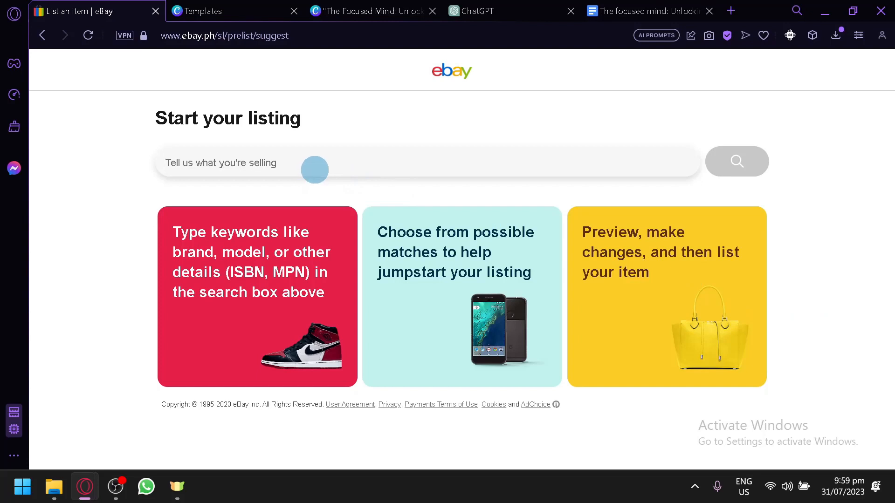
type("digital")
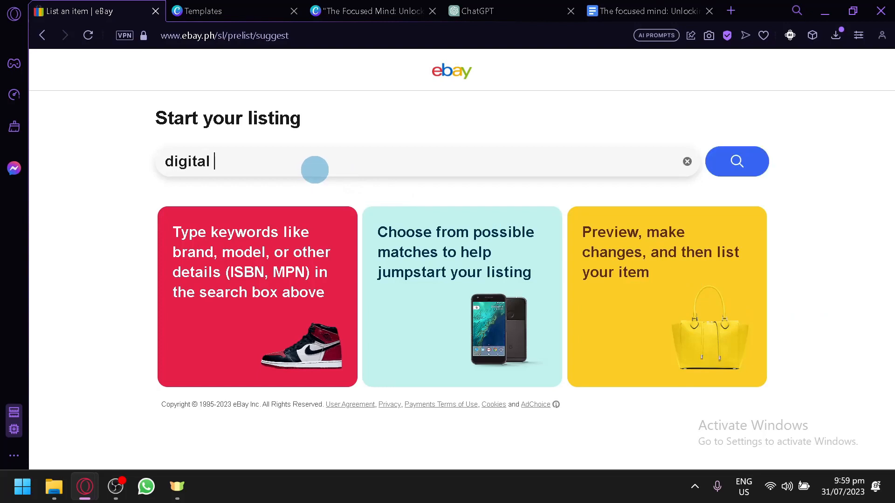
type(" product")
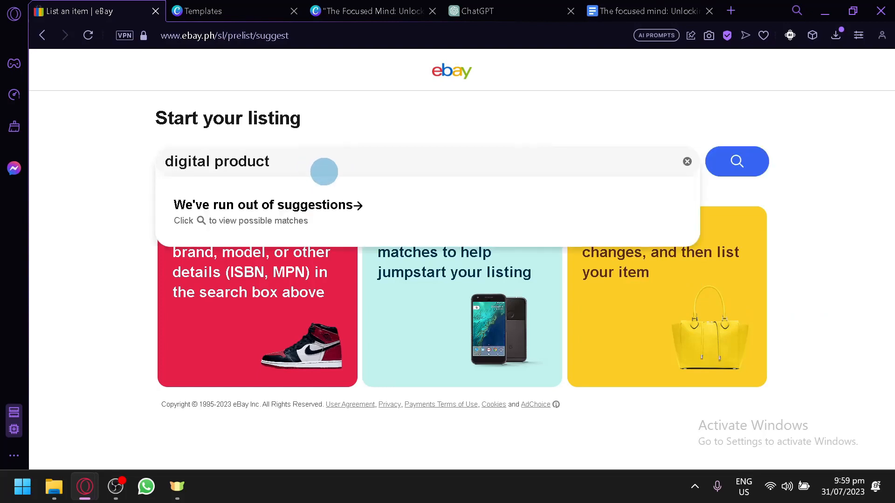
left_click(735, 164)
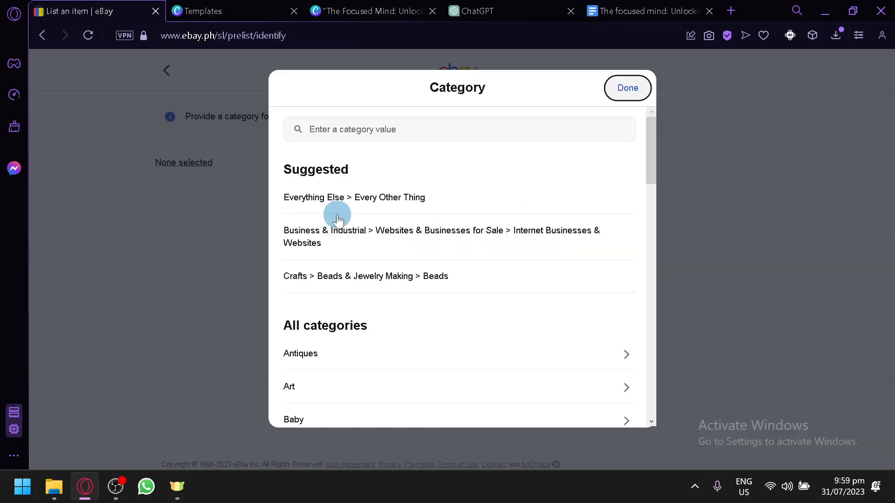
Step: Accept the category Everything Else > Every Other Thing for the listing and continue without a product match
scroll(448, 227, "down", 2)
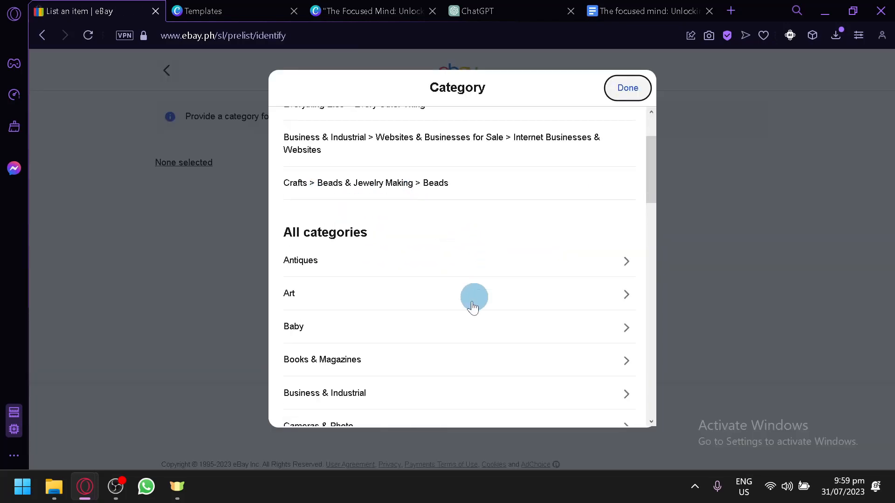
scroll(474, 300, "up", 2)
left_click(620, 93)
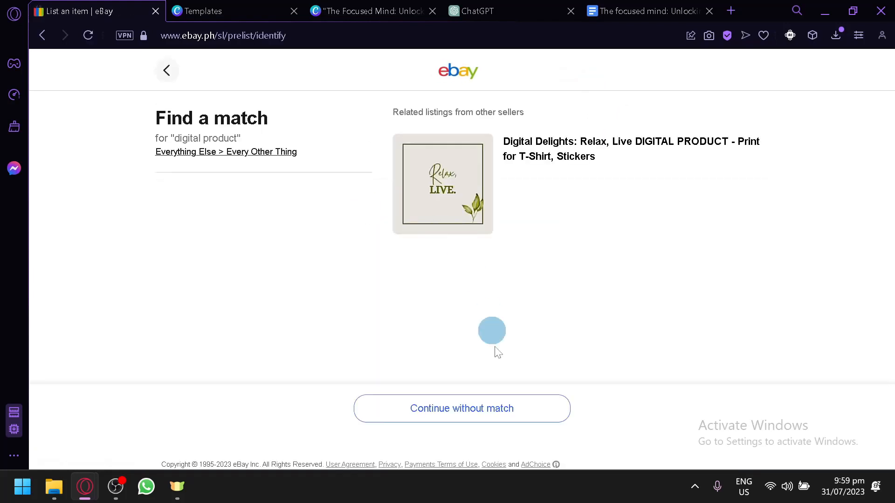
left_click(507, 407)
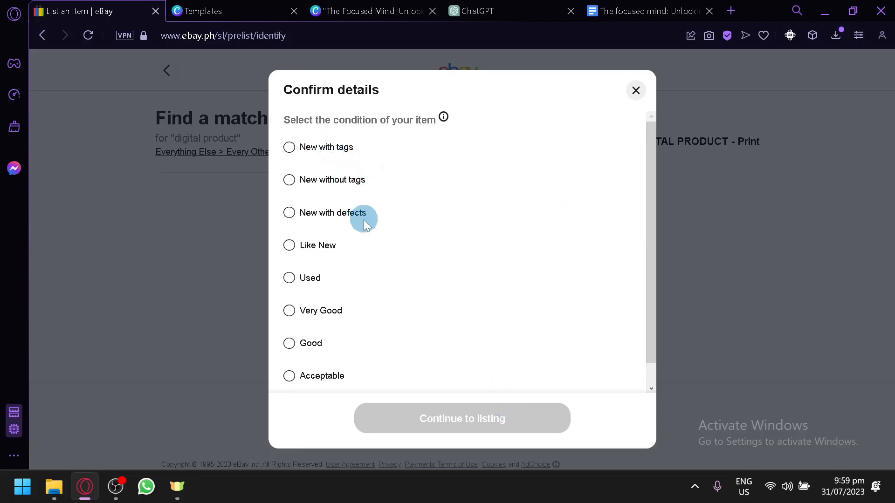
Step: Set the item's condition to "New with tags" and continue to the listing form
scroll(368, 247, "down", 1)
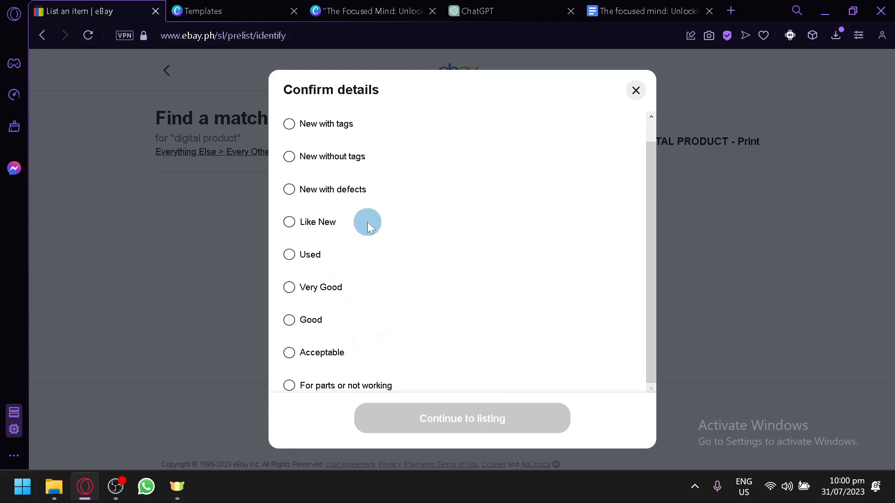
scroll(364, 215, "up", 1)
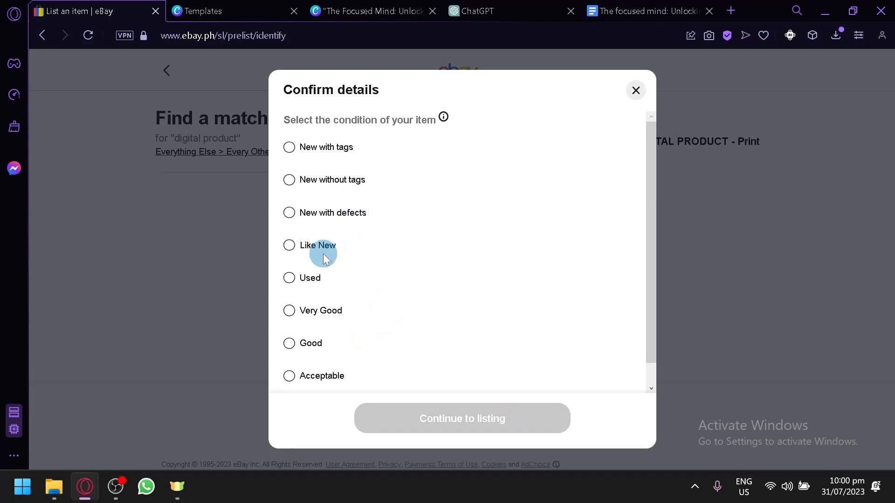
left_click_drag(325, 259, 319, 243)
scroll(393, 299, "down", 1)
scroll(384, 298, "up", 1)
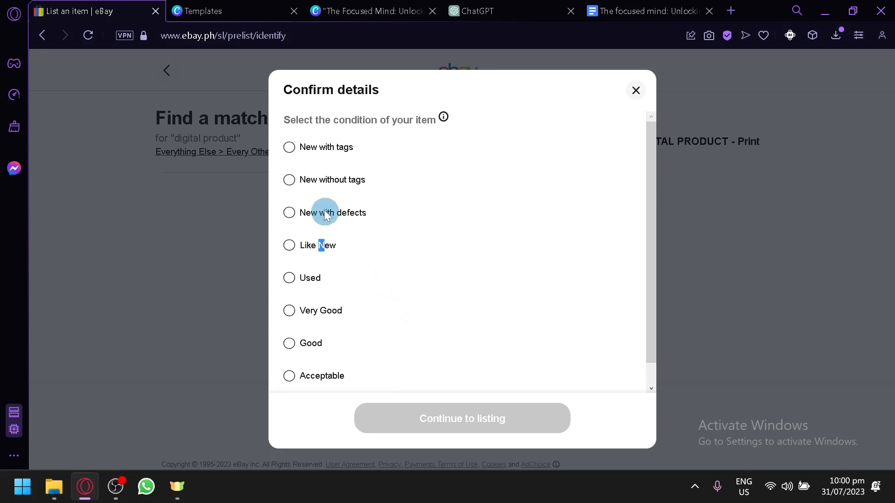
left_click(313, 148)
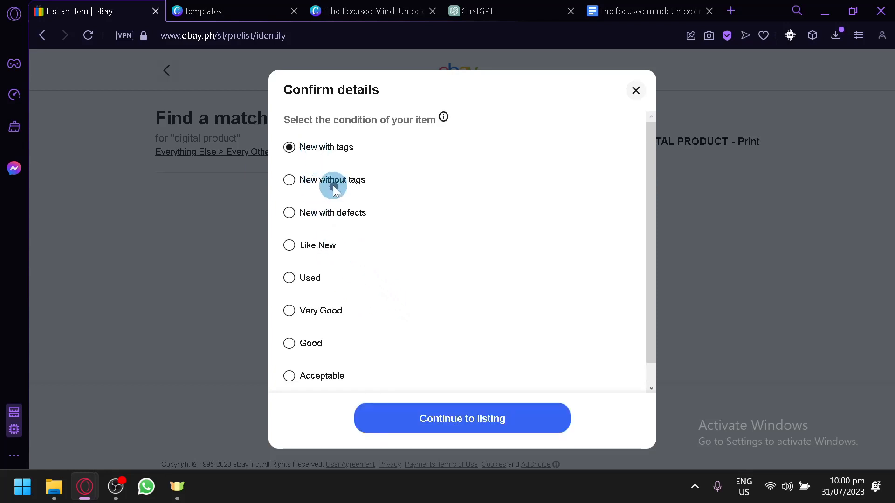
left_click_drag(333, 185, 335, 213)
scroll(358, 231, "down", 1)
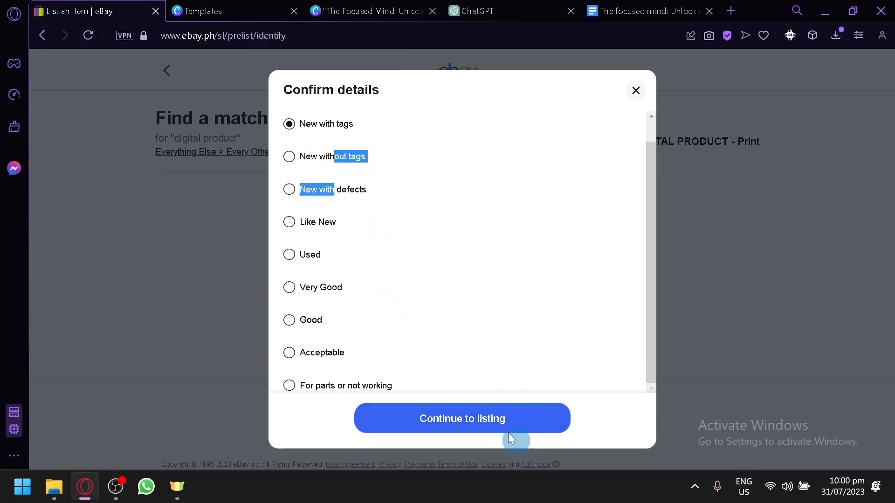
left_click(472, 420)
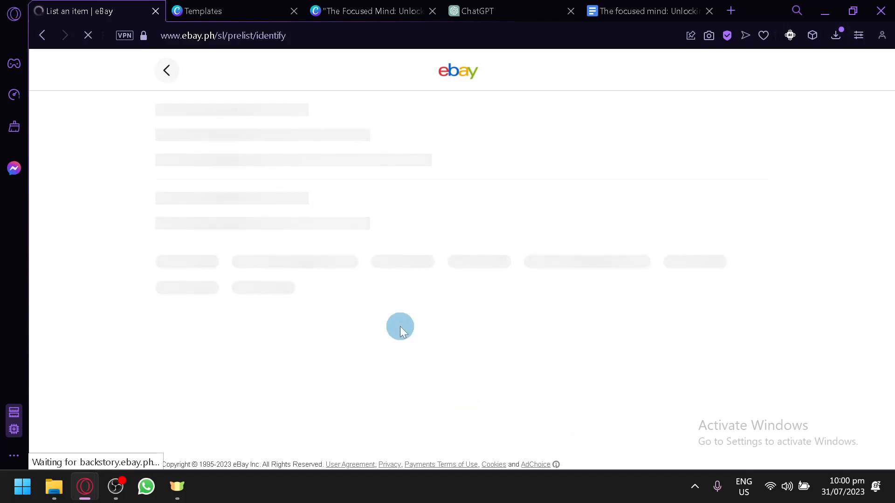
Step: Replace the listing title with the name copied from the Google Docs ebook, "The focused mind: Unlocking thepower of cencentration in a distracted world"
left_click(403, 198)
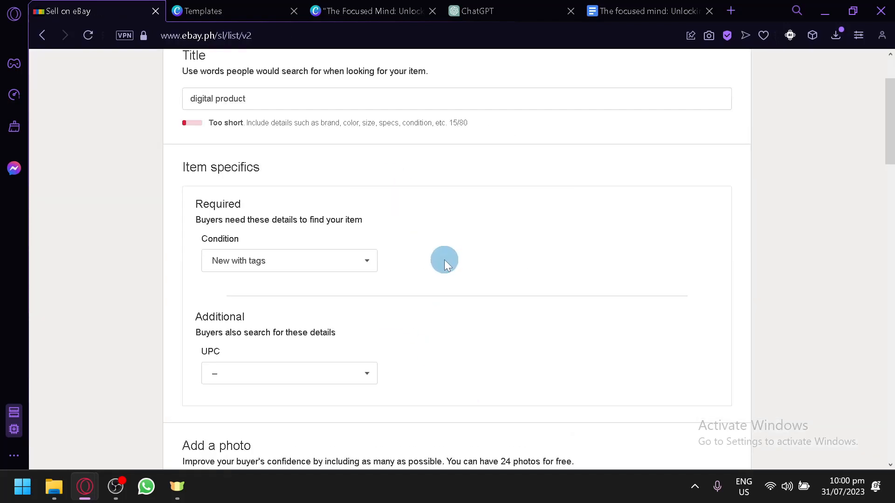
left_click_drag(296, 192, 154, 200)
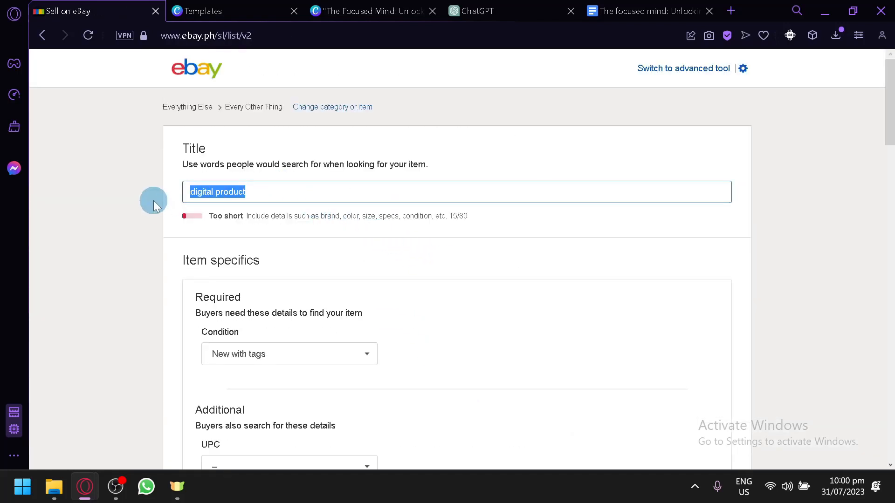
left_click(478, 9)
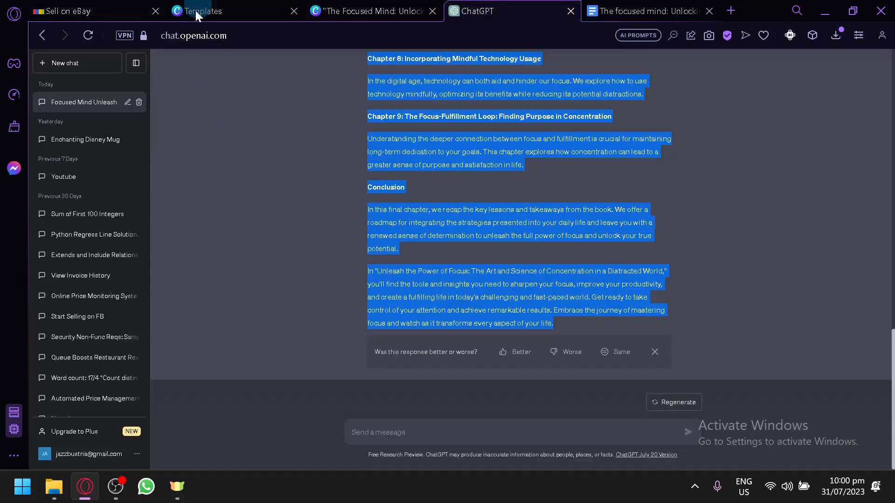
left_click(347, 6)
left_click(659, 14)
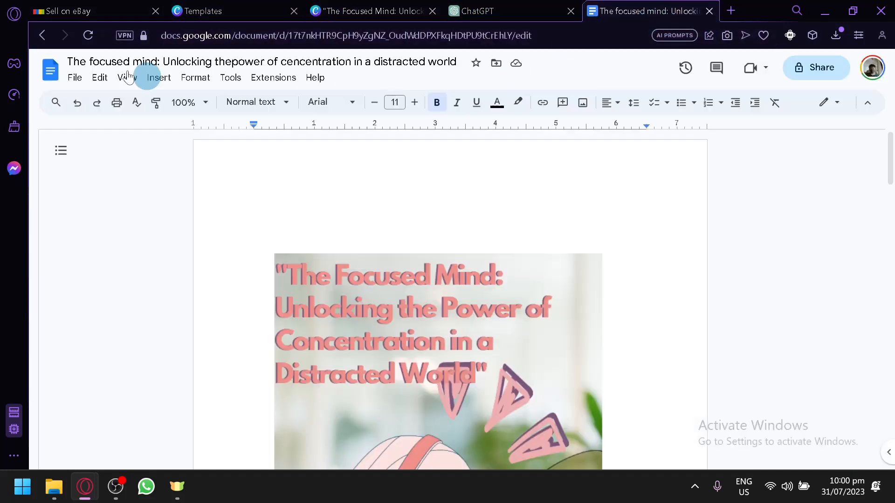
left_click(156, 62)
key("ctrl+c")
left_click(79, 10)
triple_click(350, 191)
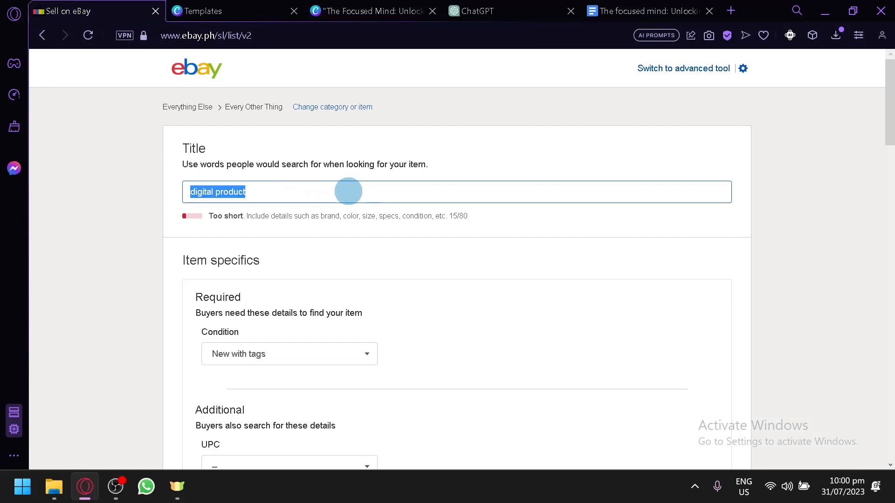
key("ctrl+v")
left_click_drag(138, 236, 166, 271)
scroll(186, 289, "down", 2)
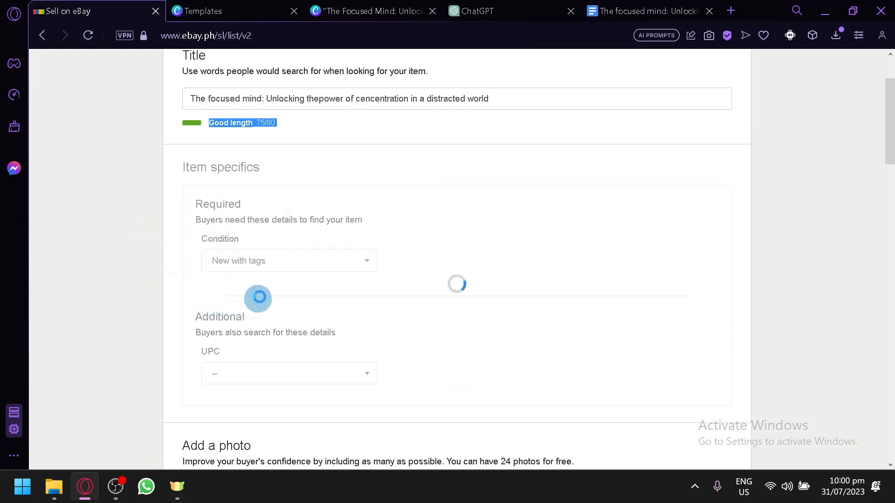
scroll(382, 280, "down", 2)
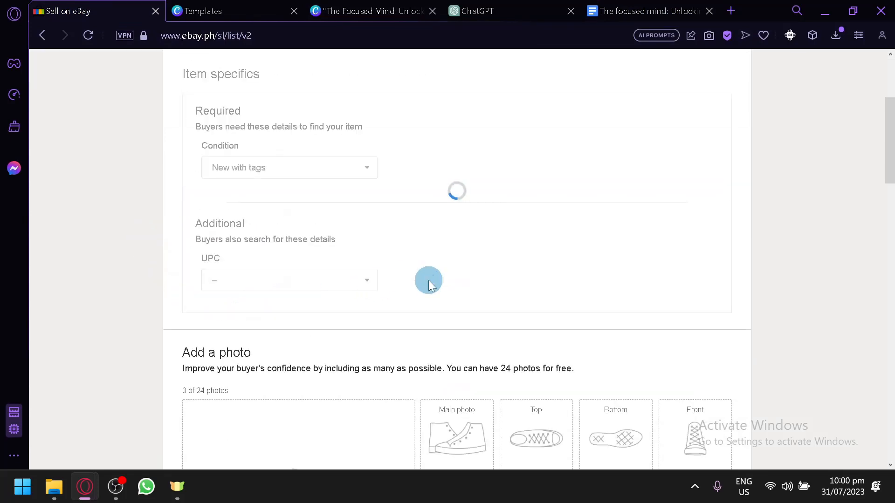
Step: Add the downloaded 3D book mockup of The Focused Mind as the listing's main photo
scroll(429, 280, "down", 4)
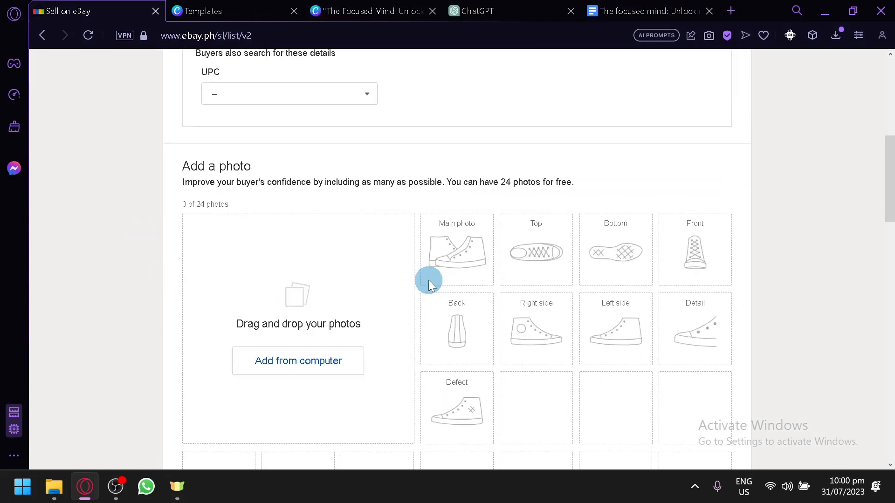
left_click(315, 356)
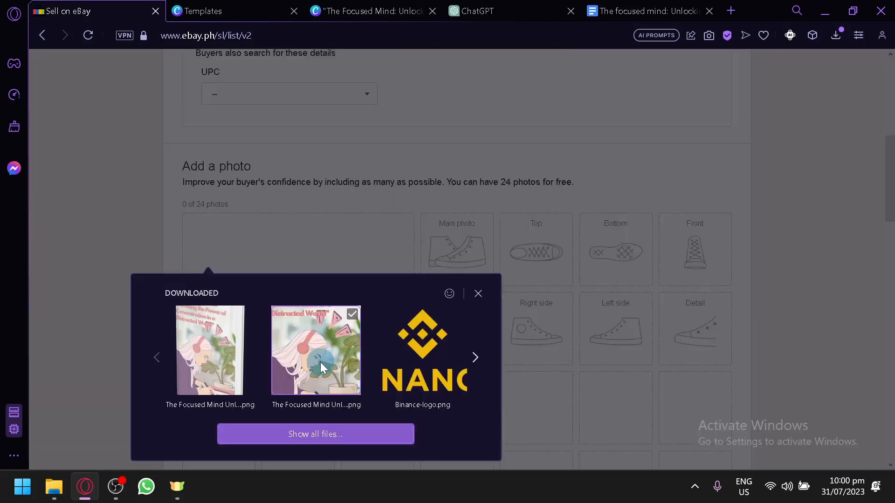
left_click(237, 364)
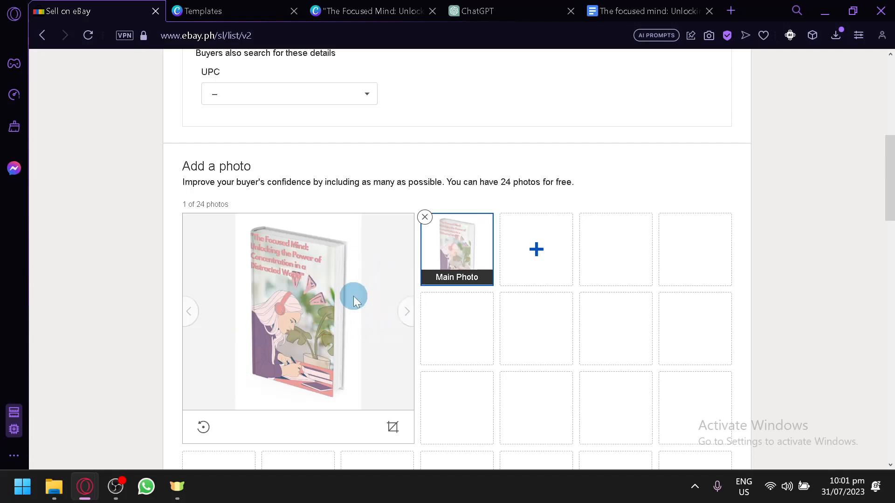
scroll(417, 254, "up", 4)
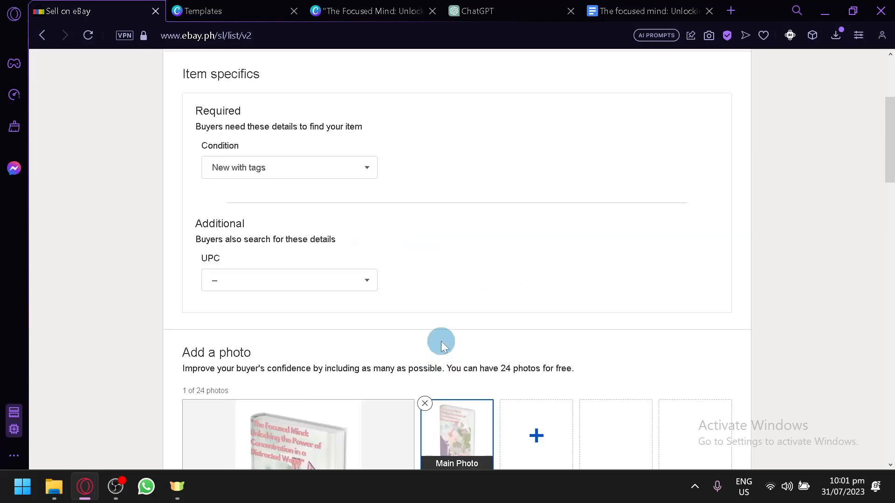
Step: Set the auction's starting bid to PHP 100.00 and enable the Buy It Now option
scroll(439, 342, "down", 12)
scroll(437, 332, "down", 2)
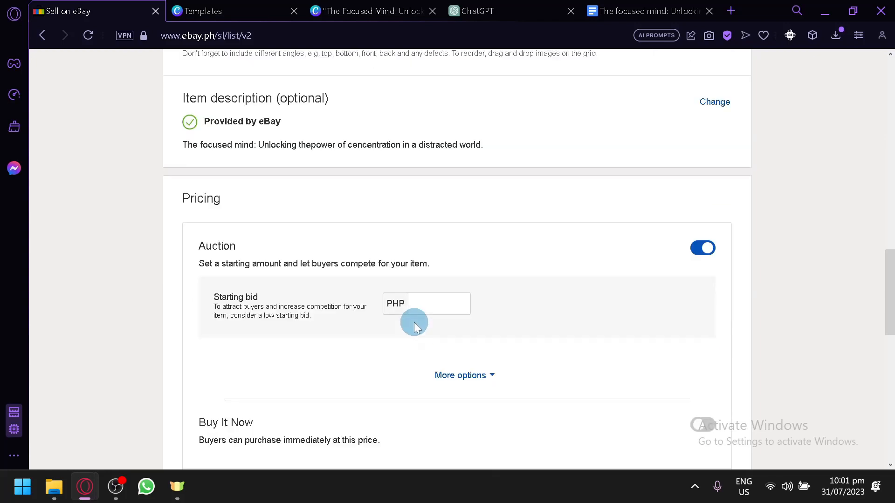
left_click(419, 302)
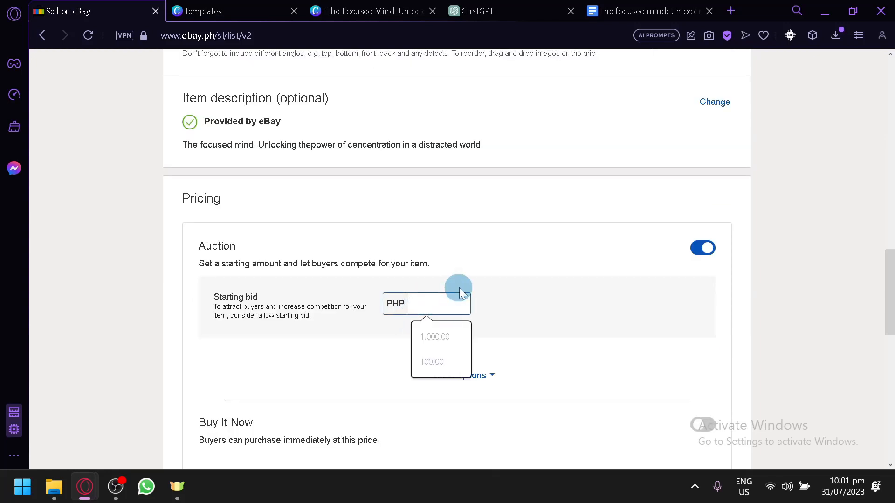
left_click(454, 357)
scroll(455, 359, "down", 2)
scroll(509, 354, "down", 2)
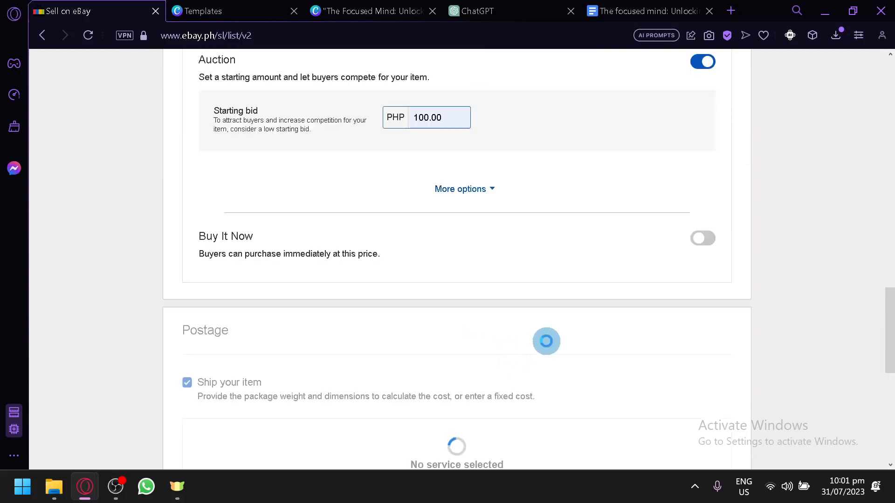
scroll(541, 211, "up", 2)
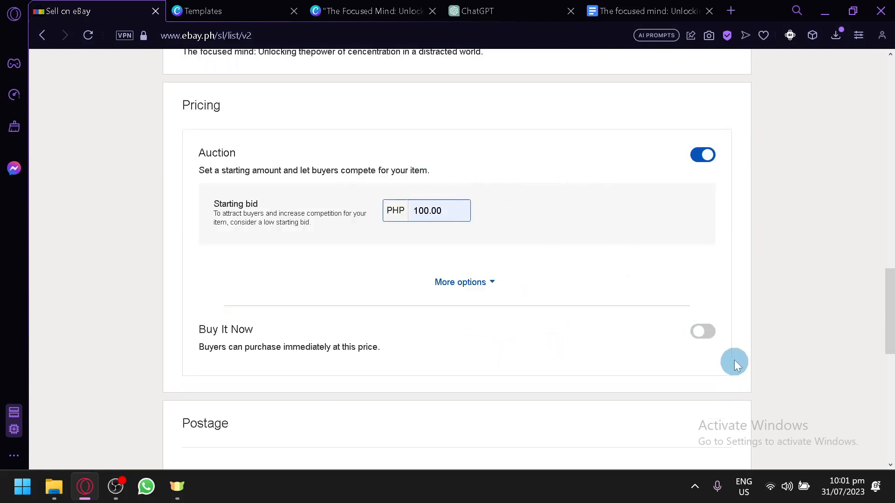
left_click(702, 331)
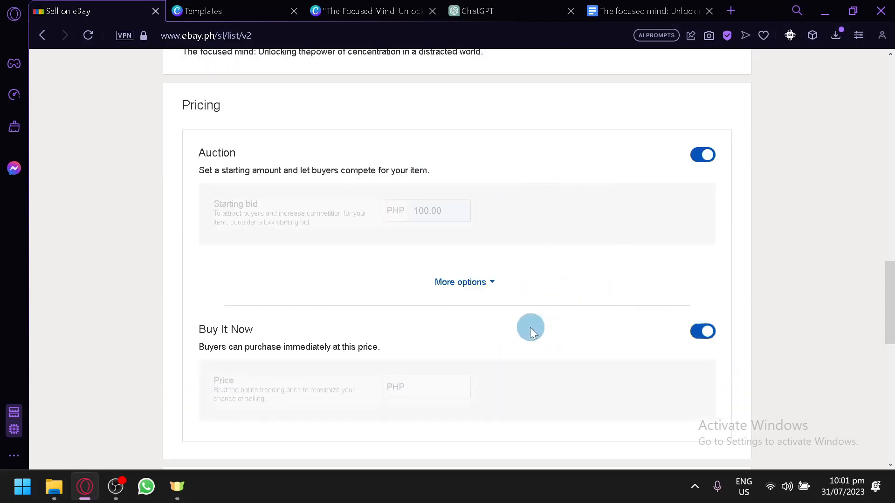
Step: Try local pickup in place of shipping for the listing's postage, and restore the original shipping choice
scroll(436, 336, "down", 10)
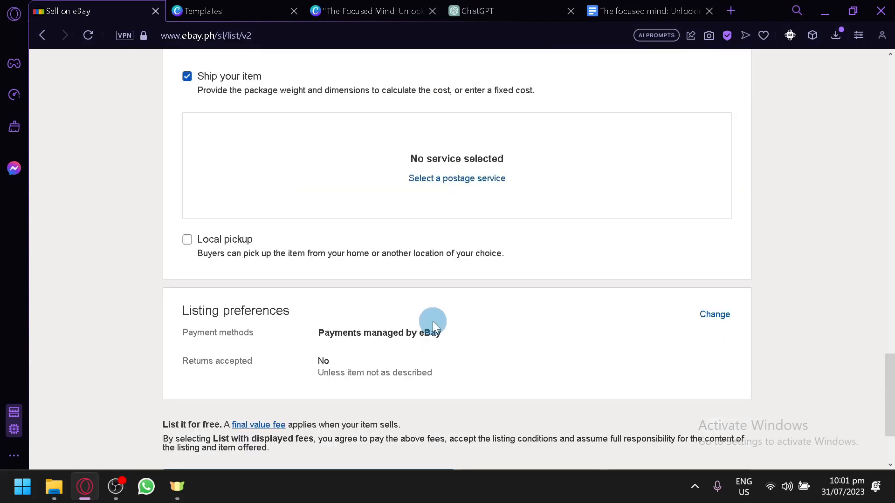
scroll(432, 322, "down", 2)
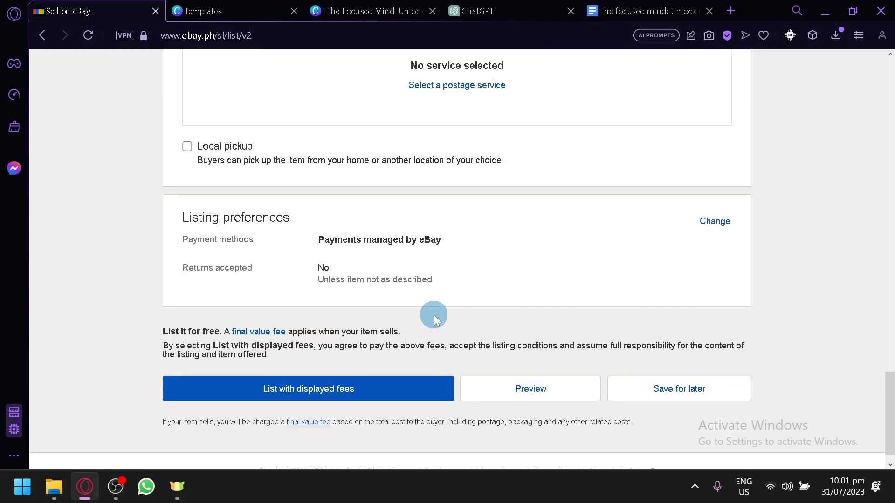
scroll(434, 307, "up", 4)
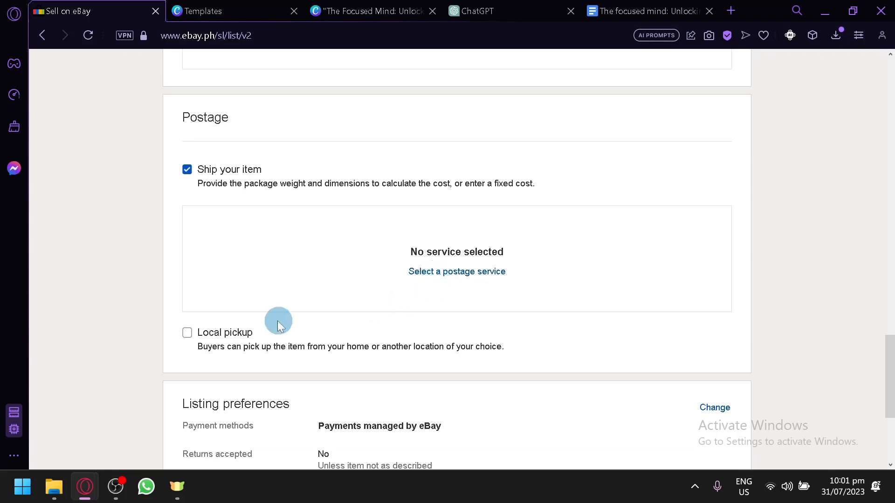
left_click(229, 333)
left_click(189, 171)
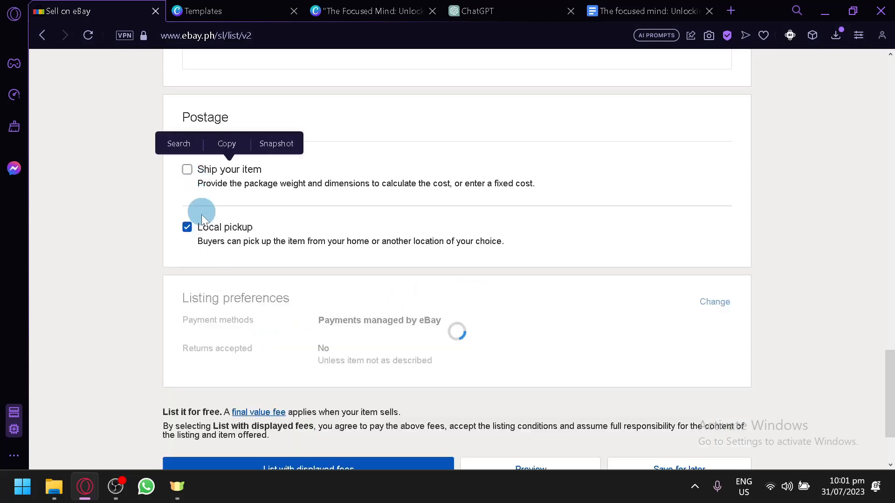
left_click(187, 227)
left_click(187, 172)
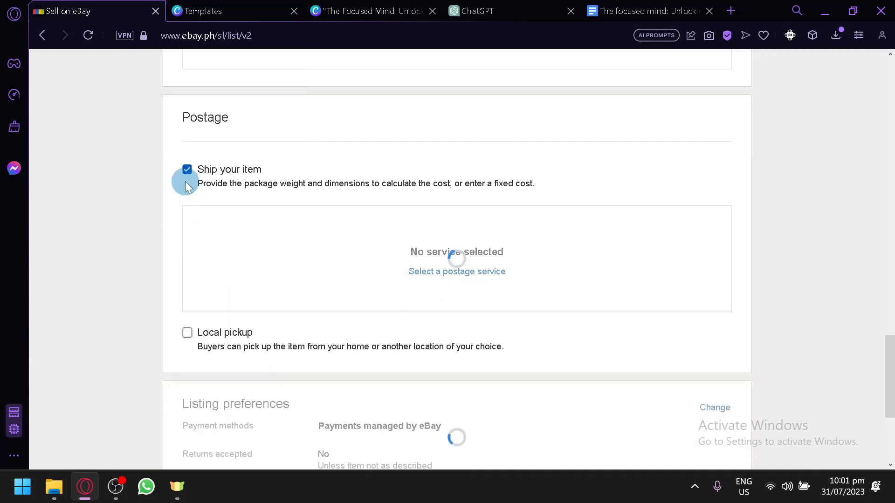
Step: Review the listing form and try to list the item with the displayed fees
scroll(466, 373, "up", 8)
scroll(477, 387, "up", 10)
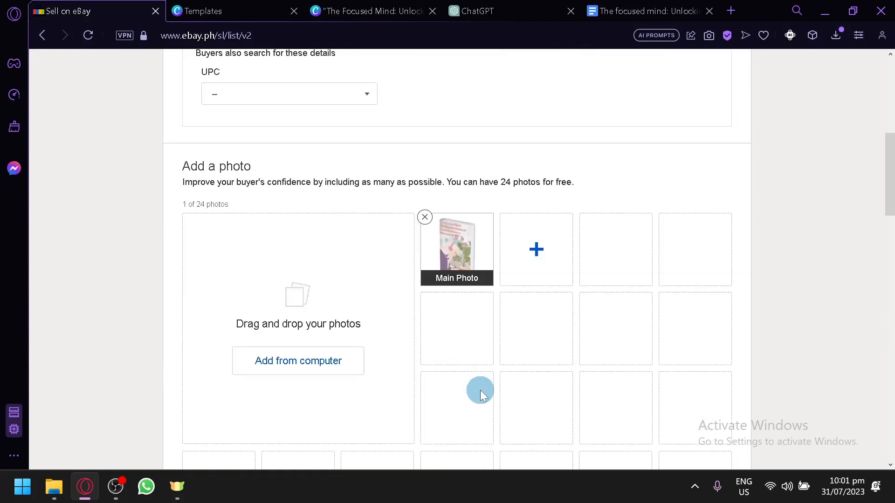
scroll(477, 387, "down", 5)
scroll(477, 384, "down", 15)
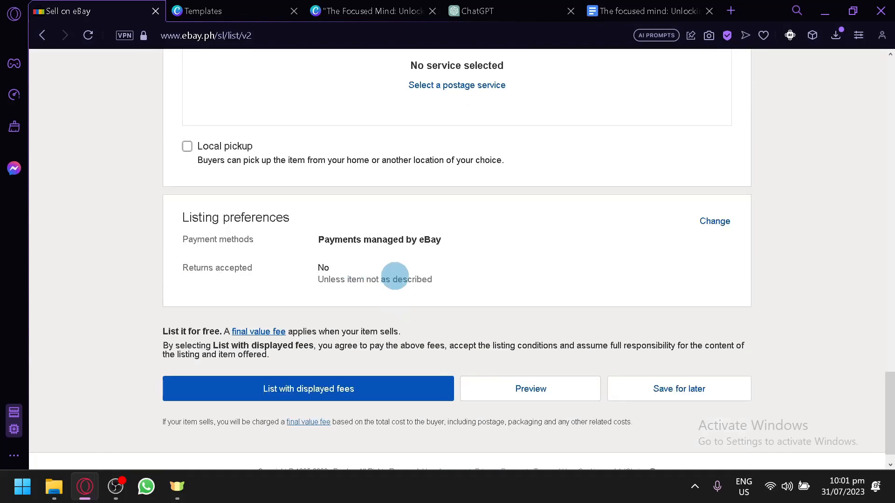
left_click(428, 397)
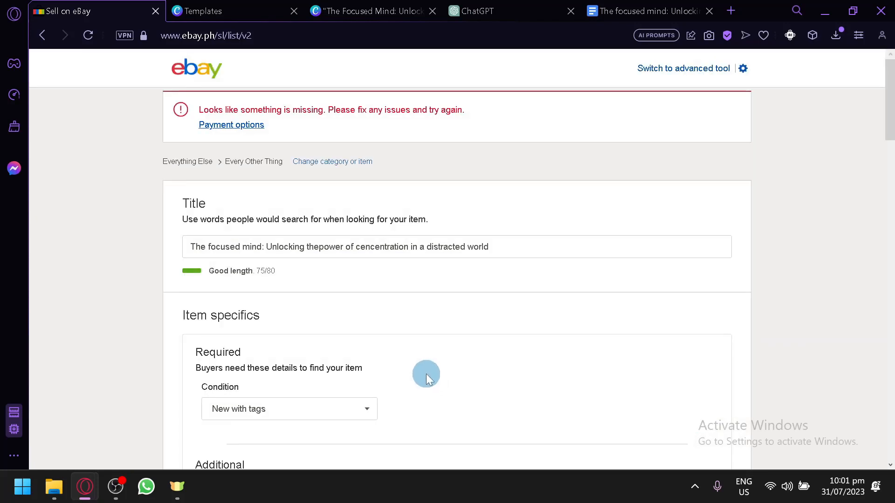
Step: Check the form for missing details and go to the flagged payment options in the listing preferences
scroll(425, 373, "down", 10)
scroll(420, 362, "down", 10)
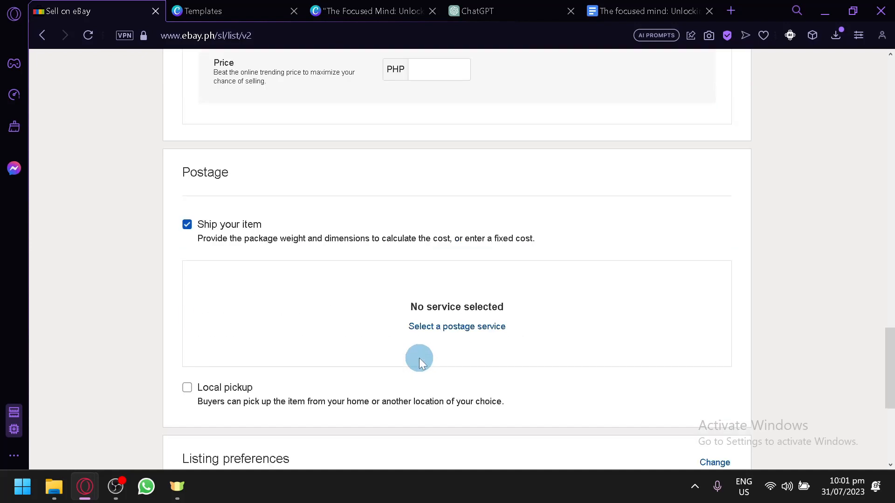
scroll(419, 357, "up", 20)
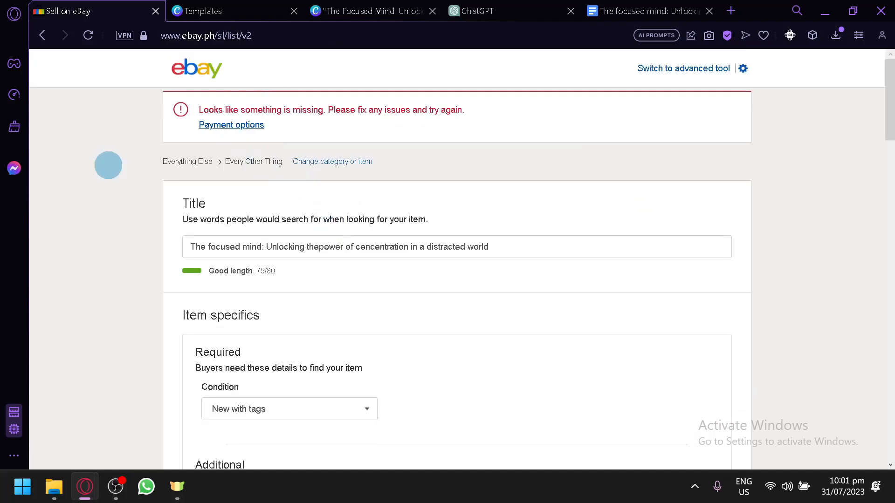
left_click(233, 124)
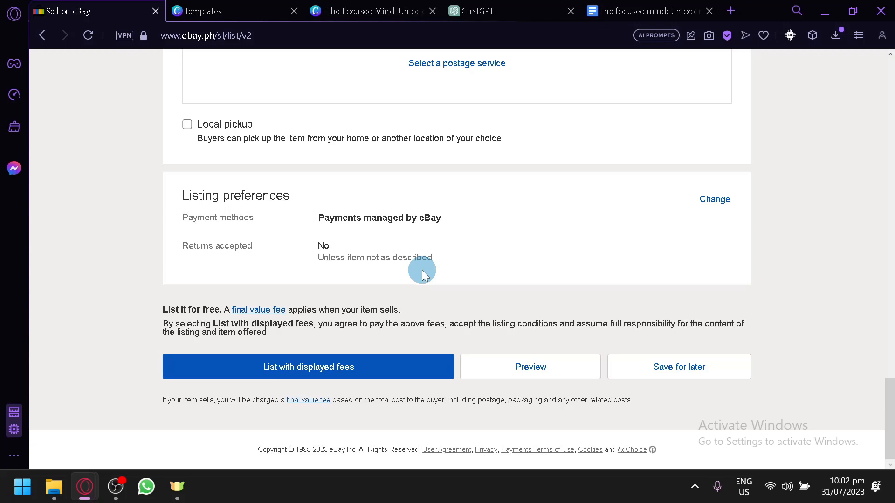
Step: Switch to ChatGPT and the Google Docs ebook, look over its pages, and return to the eBay listing
left_click(522, 8)
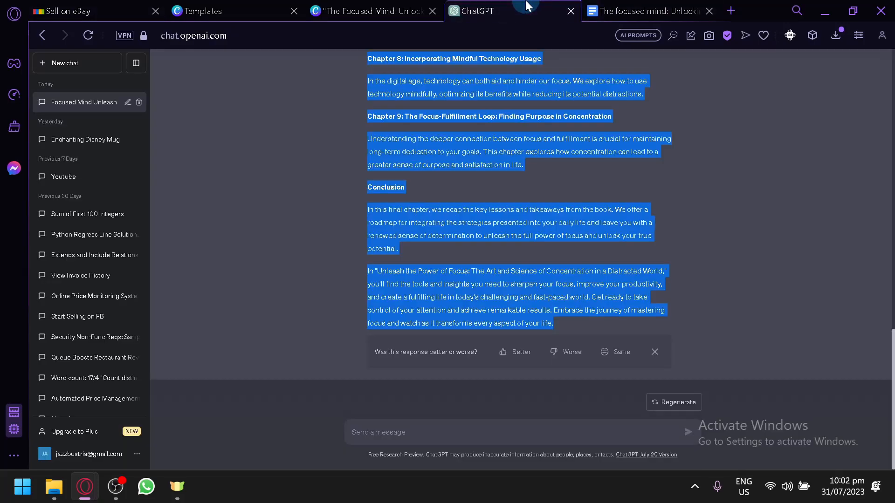
left_click(641, 7)
scroll(396, 223, "down", 5)
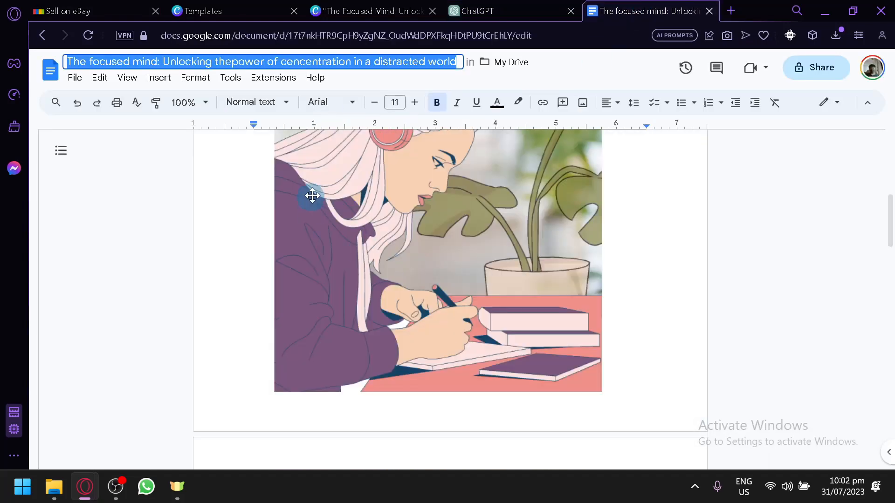
scroll(338, 190, "down", 5)
left_click(70, 11)
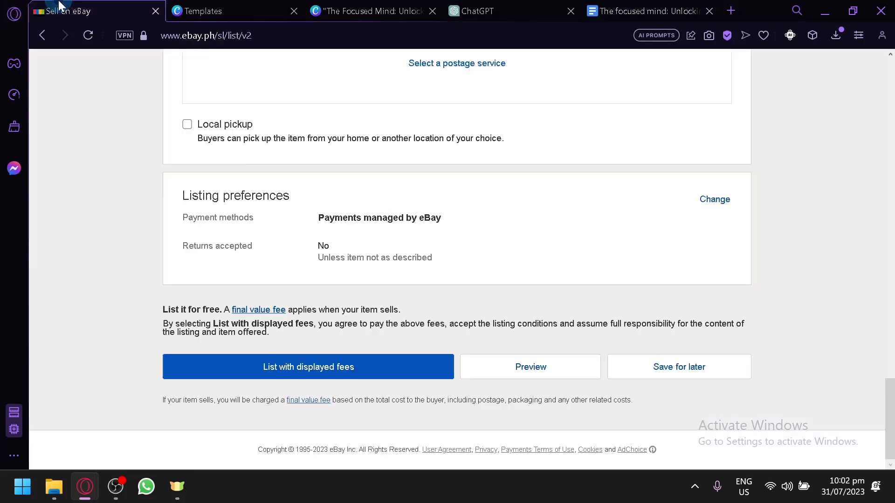